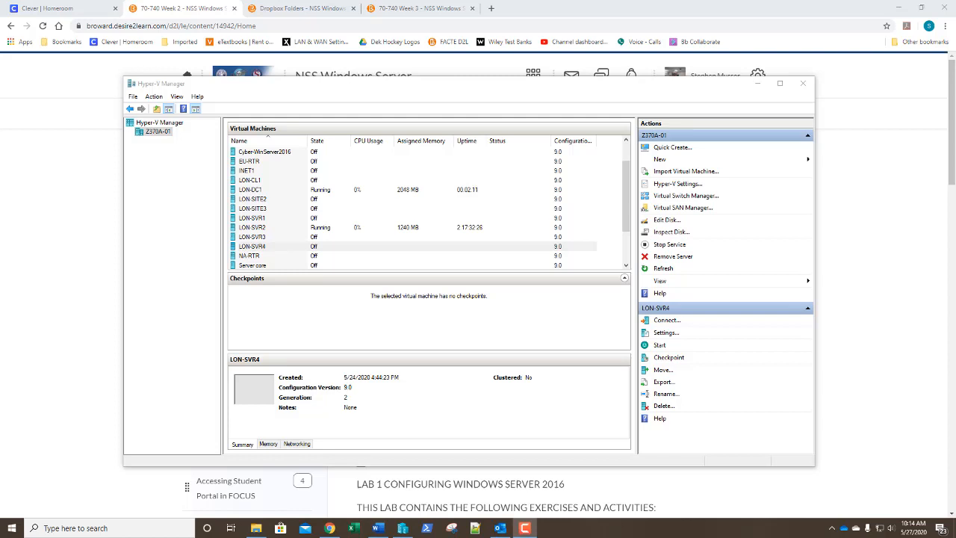
# Step: Select LON-SVR4 in the Virtual Machines list and start it from the Actions pane
pyautogui.click(473, 247)
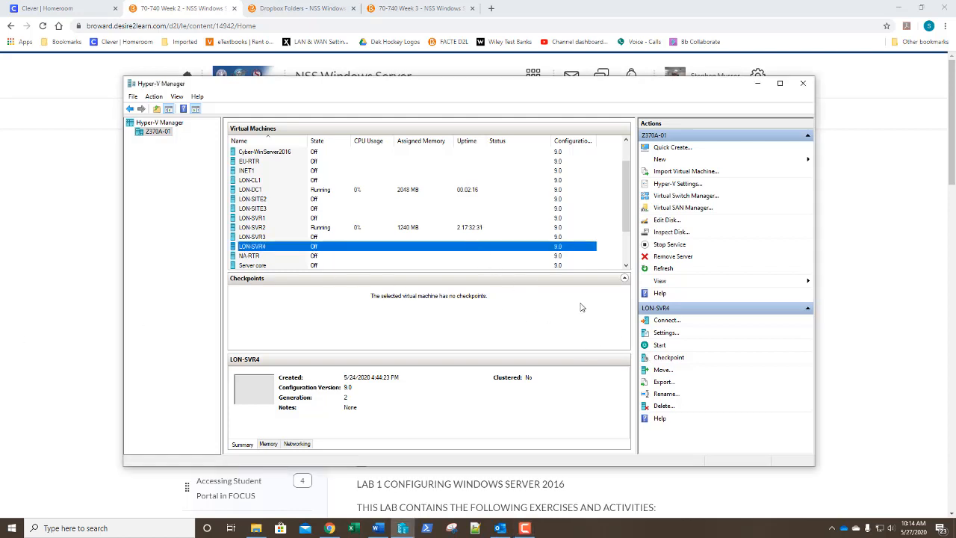
pyautogui.click(660, 345)
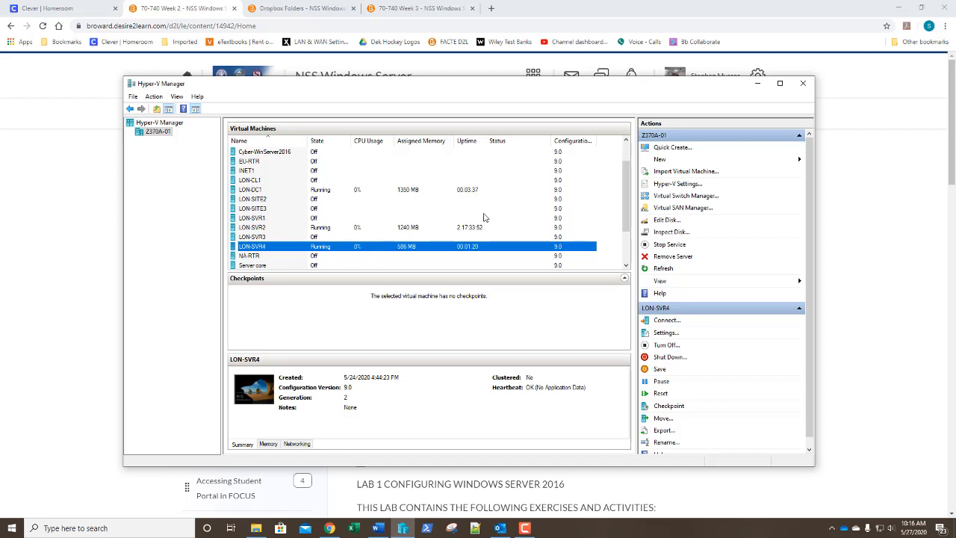
# Step: Launch the New Virtual Machine Wizard and name the machine Win2016Core
pyautogui.click(660, 159)
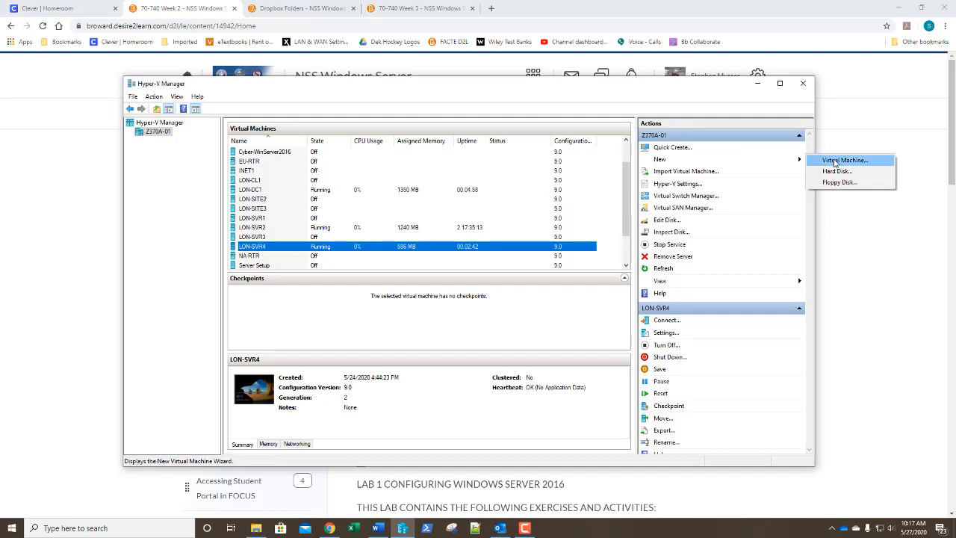
pyautogui.click(839, 160)
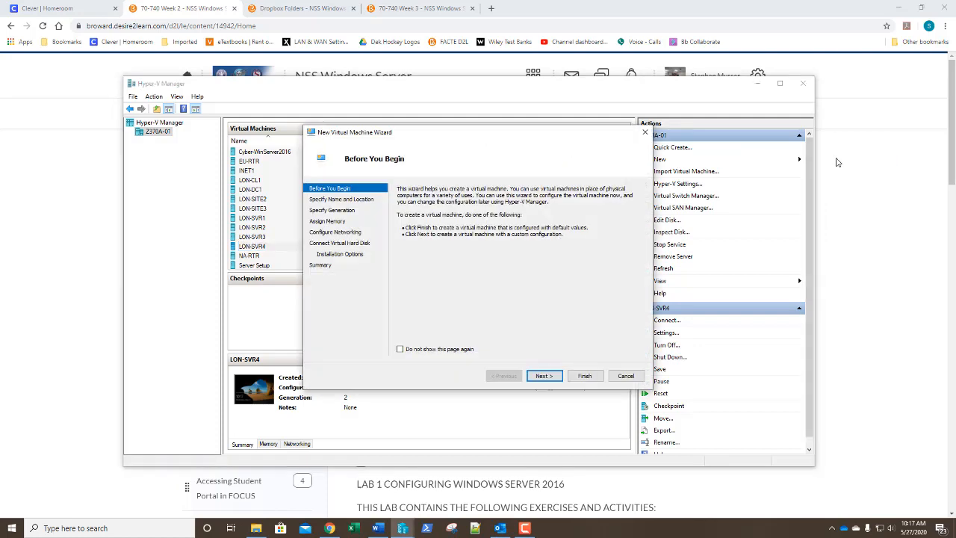
pyautogui.press('Return')
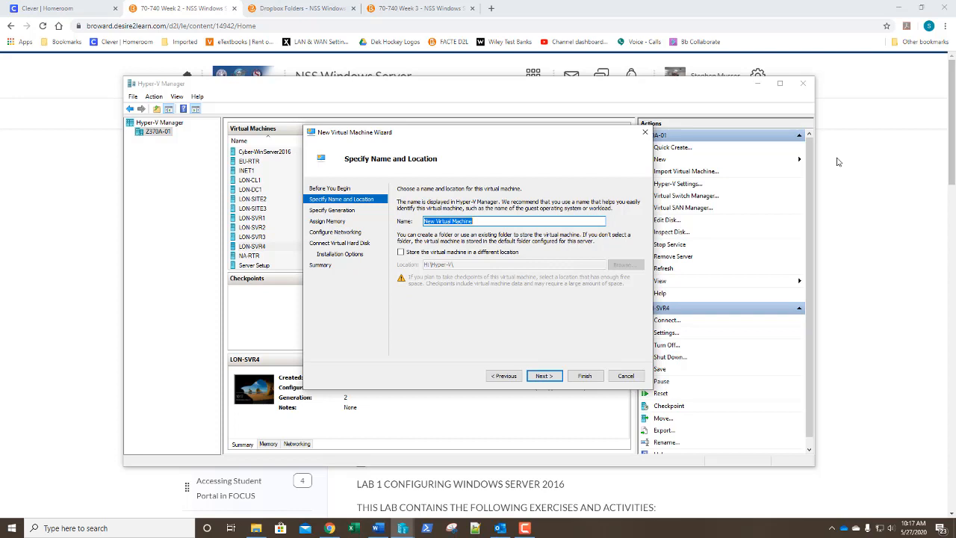
pyautogui.write('Win2016Core')
pyautogui.press('Return')
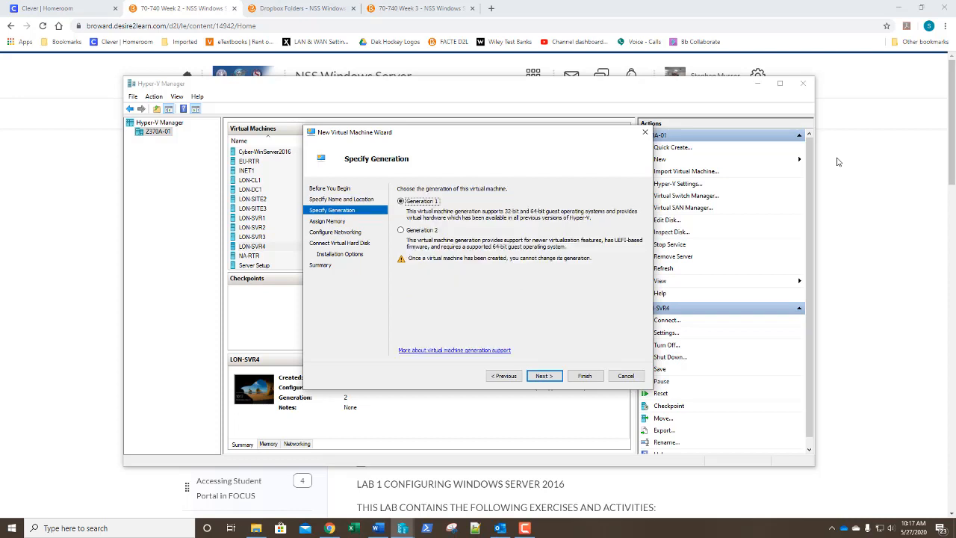
# Step: Choose Generation 2, assign 2048 MB of memory, and connect the machine to London_Network
pyautogui.press('Down')
pyautogui.press('Return')
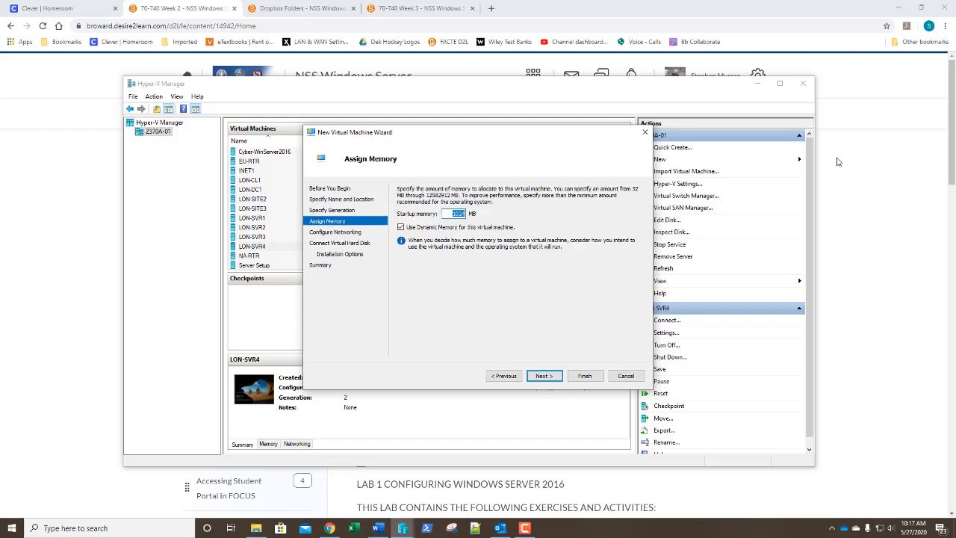
pyautogui.write('20')
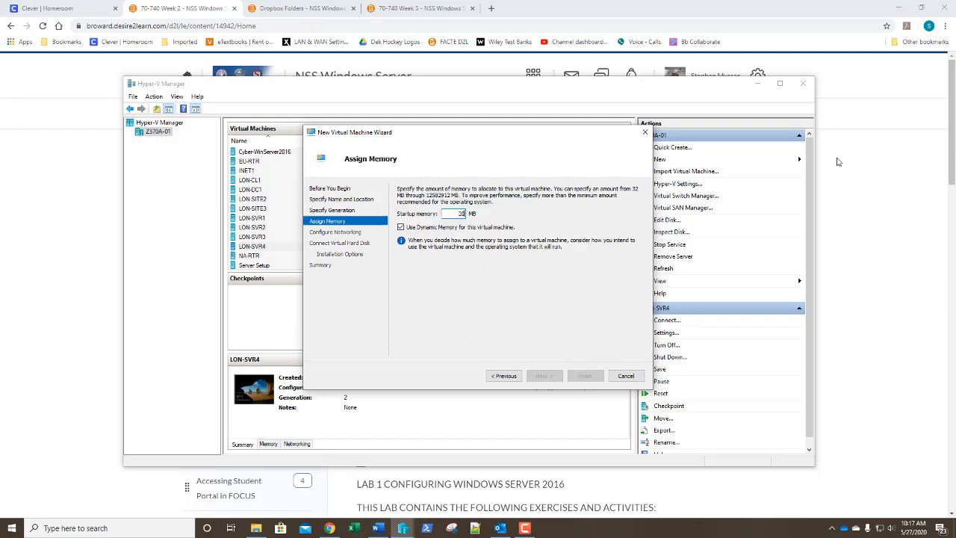
pyautogui.write('48')
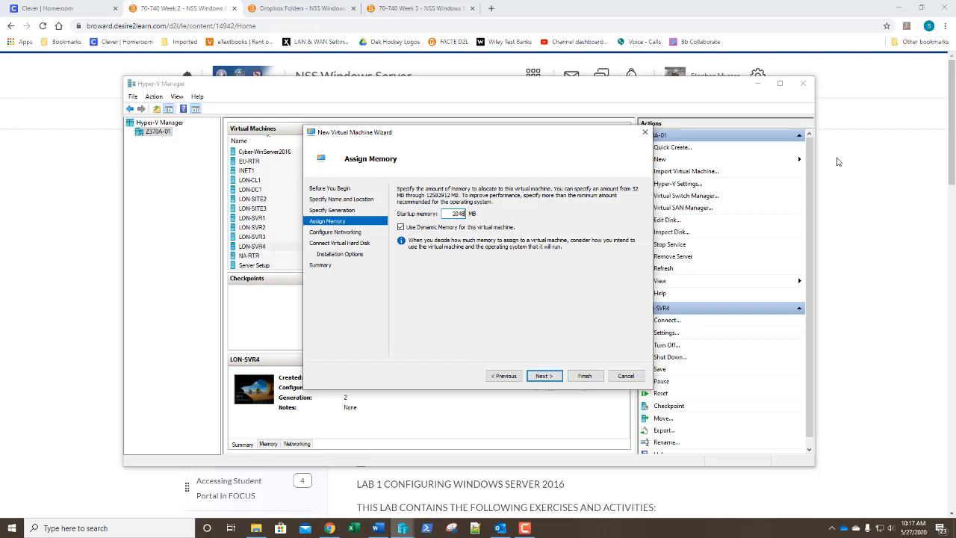
pyautogui.press('Return')
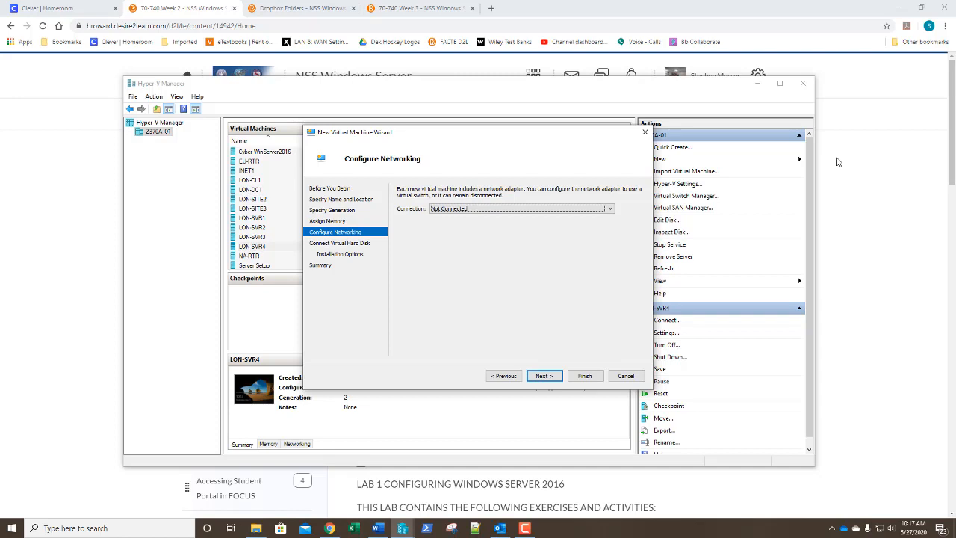
pyautogui.press('Down')
pyautogui.press('Return')
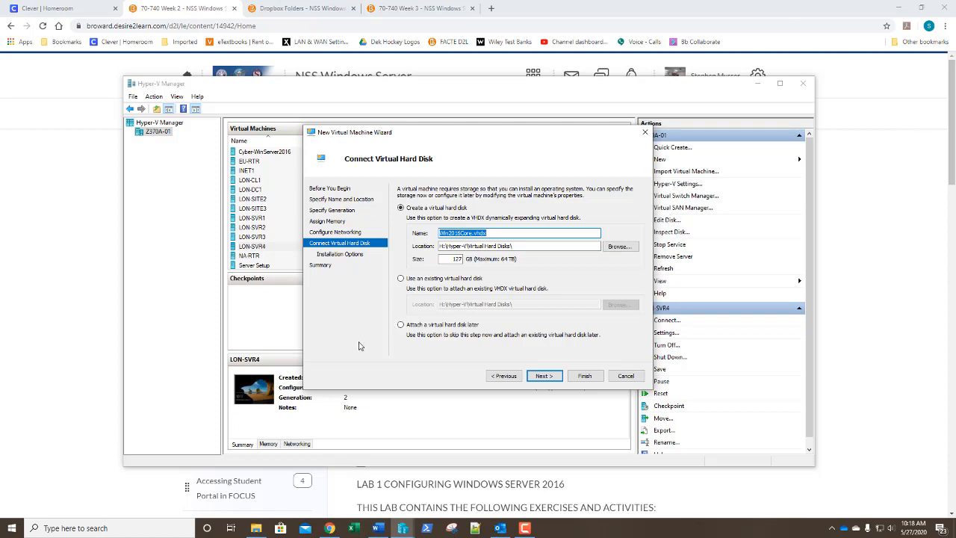
# Step: Shrink the Win2016Core.vhdx virtual disk from 127 GB to 60 GB and continue
pyautogui.doubleClick(456, 258)
pyautogui.write('60')
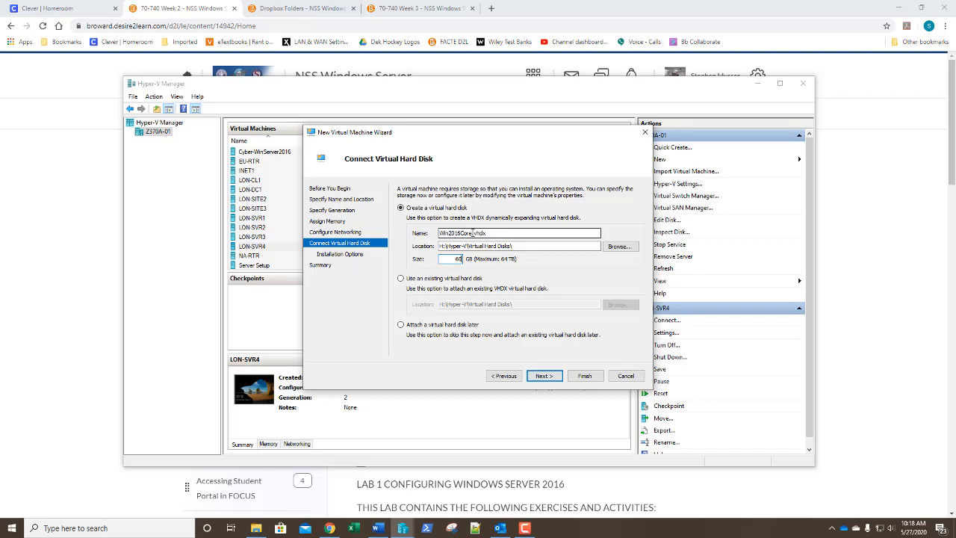
pyautogui.moveTo(472, 233); pyautogui.dragTo(491, 233)
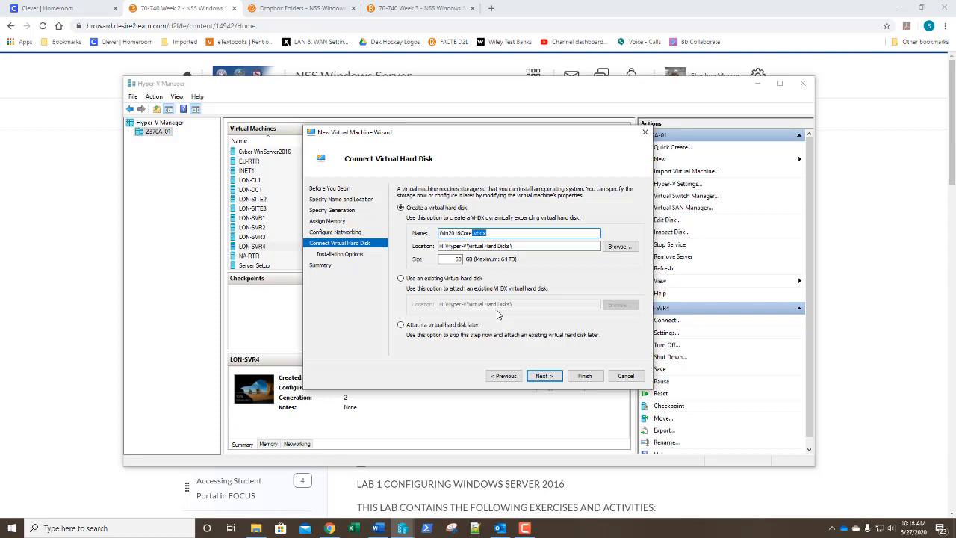
pyautogui.click(543, 376)
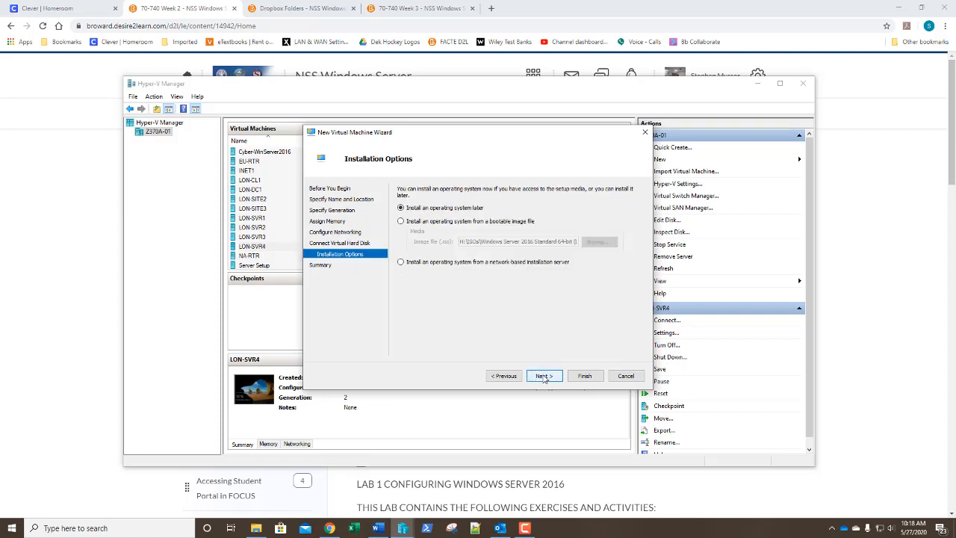
# Step: Install from the Windows Server 2016 Datacenter ISO image and finish creating Win2016Core
pyautogui.click(451, 222)
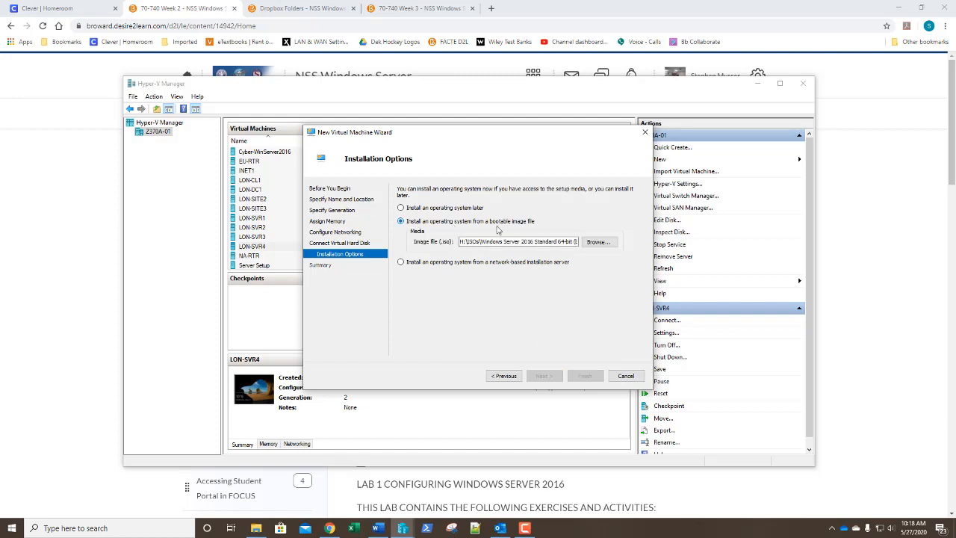
pyautogui.click(600, 243)
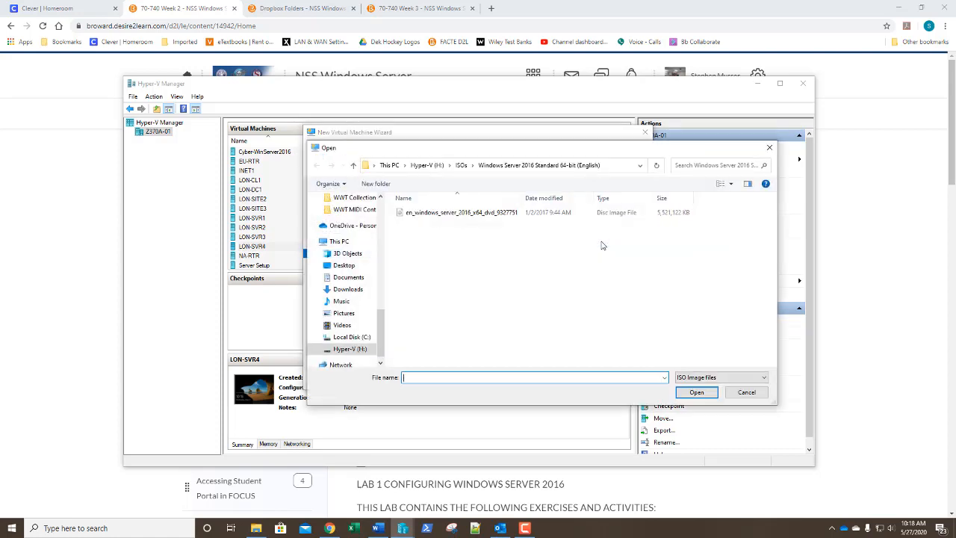
pyautogui.click(450, 215)
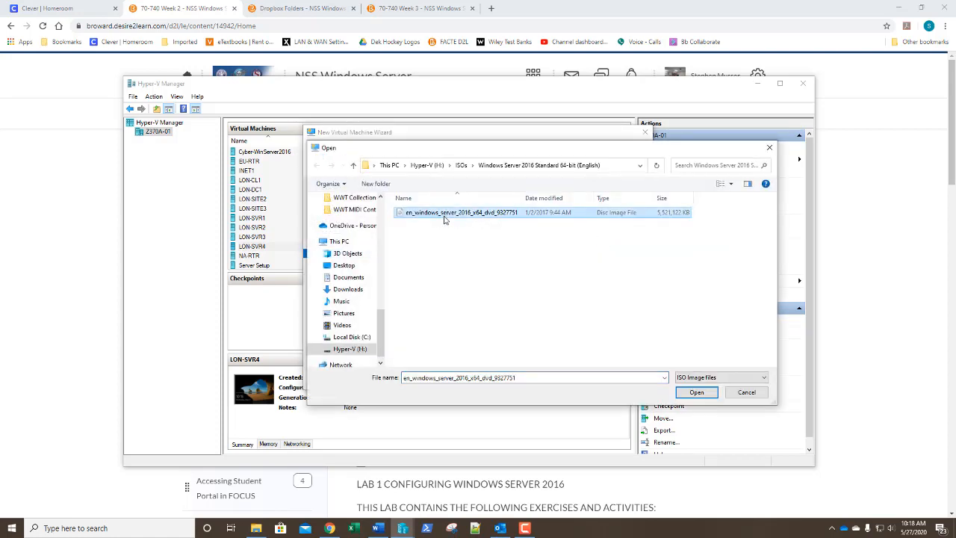
pyautogui.click(462, 165)
pyautogui.doubleClick(454, 340)
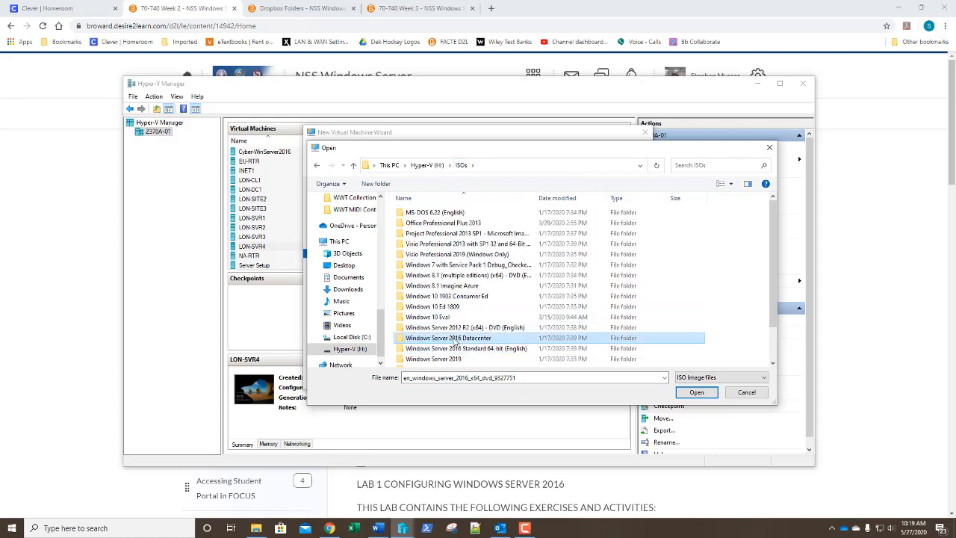
pyautogui.click(454, 213)
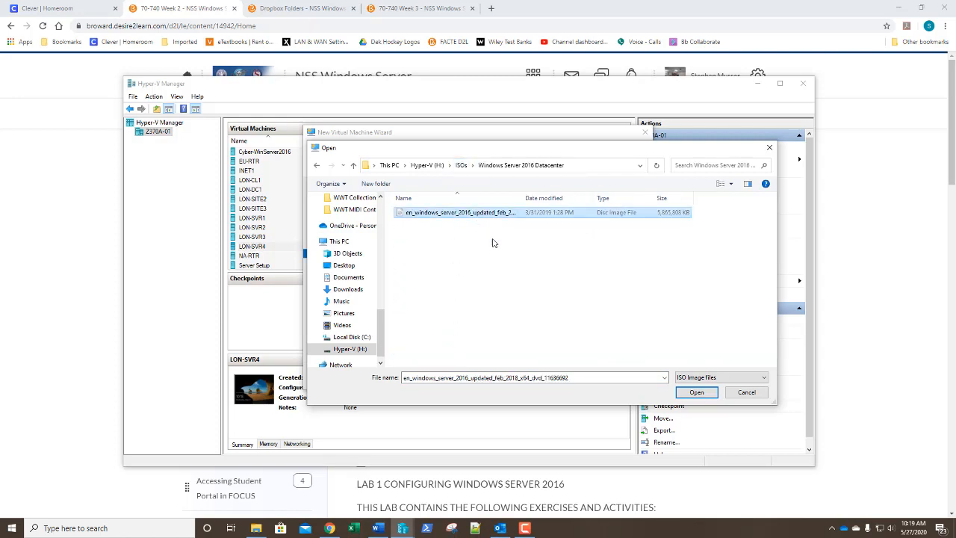
pyautogui.click(696, 392)
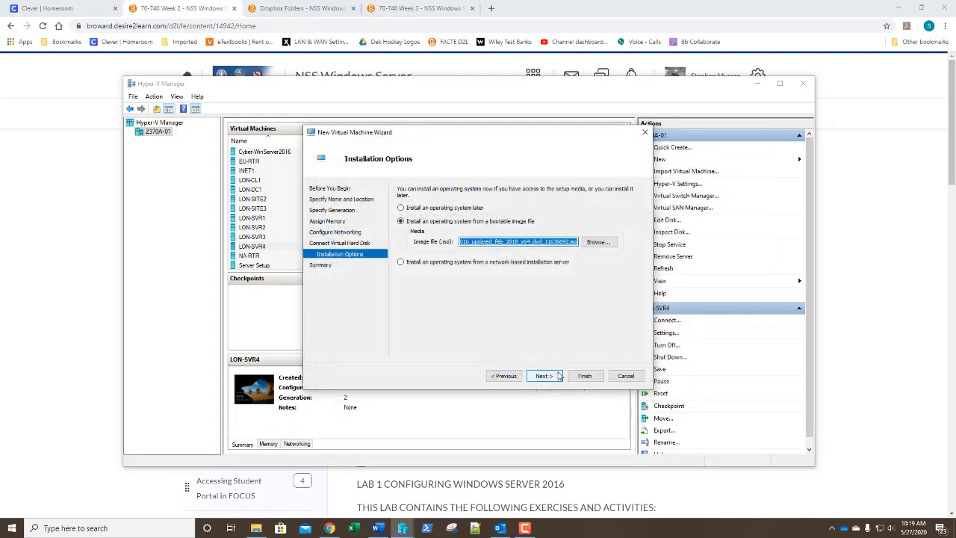
pyautogui.click(548, 377)
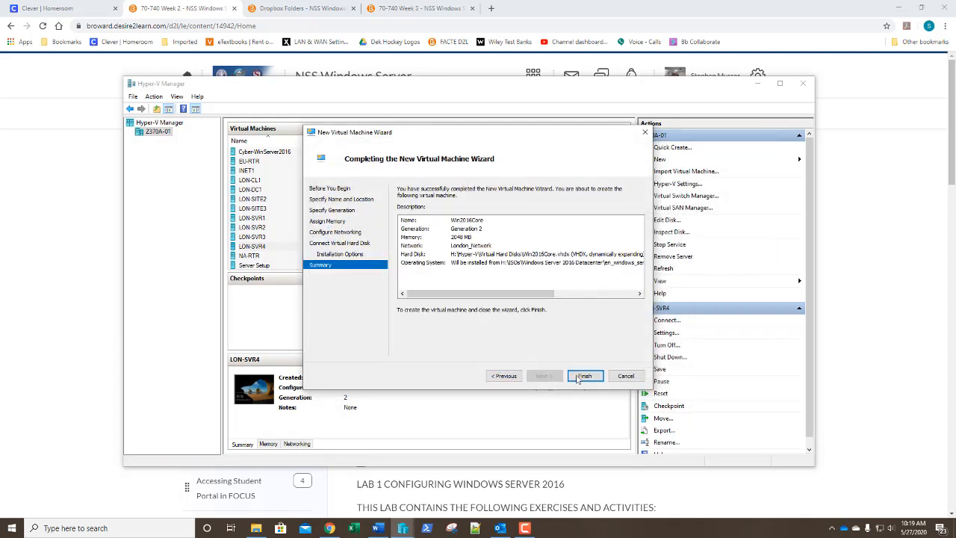
pyautogui.click(581, 377)
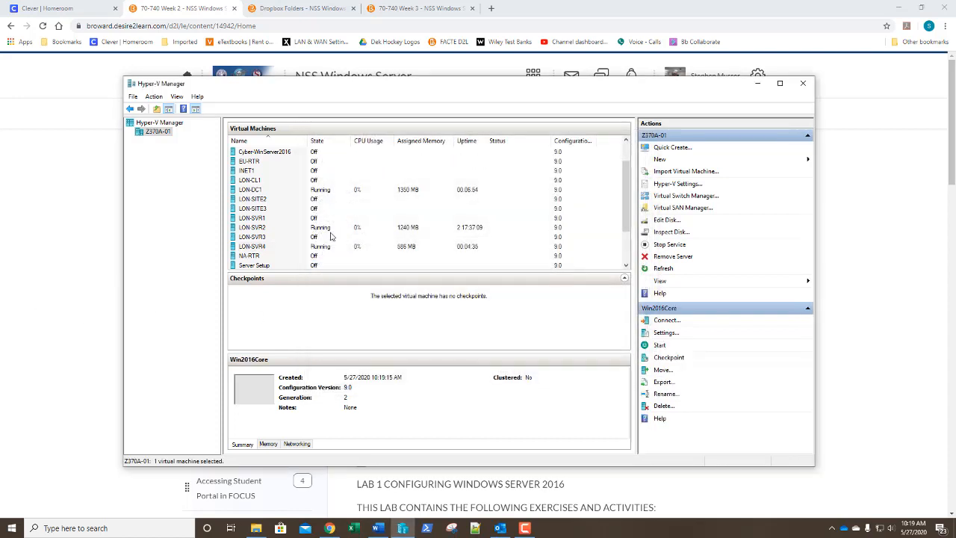
# Step: Connect to the Win2016Core console and move its window further left
pyautogui.scroll(-2, 320, 255)
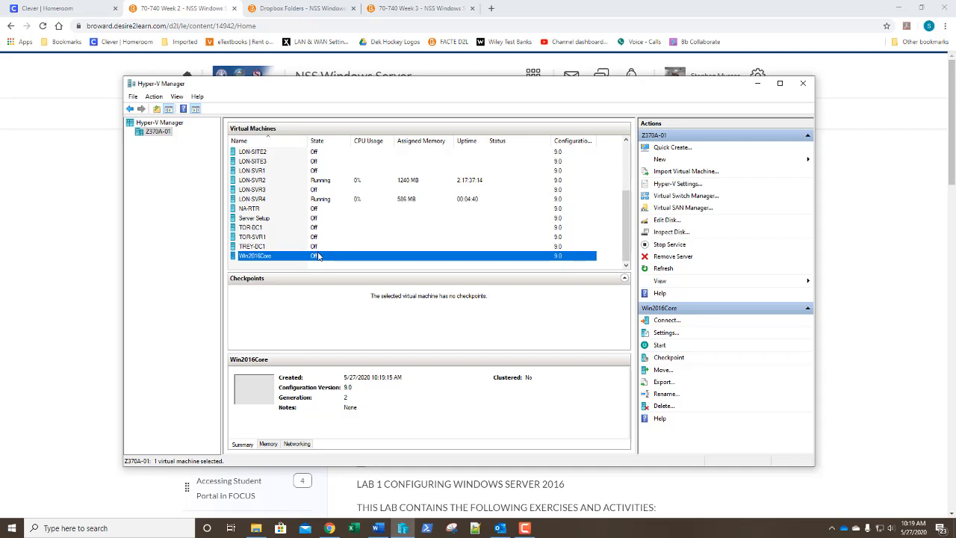
pyautogui.rightClick(317, 256)
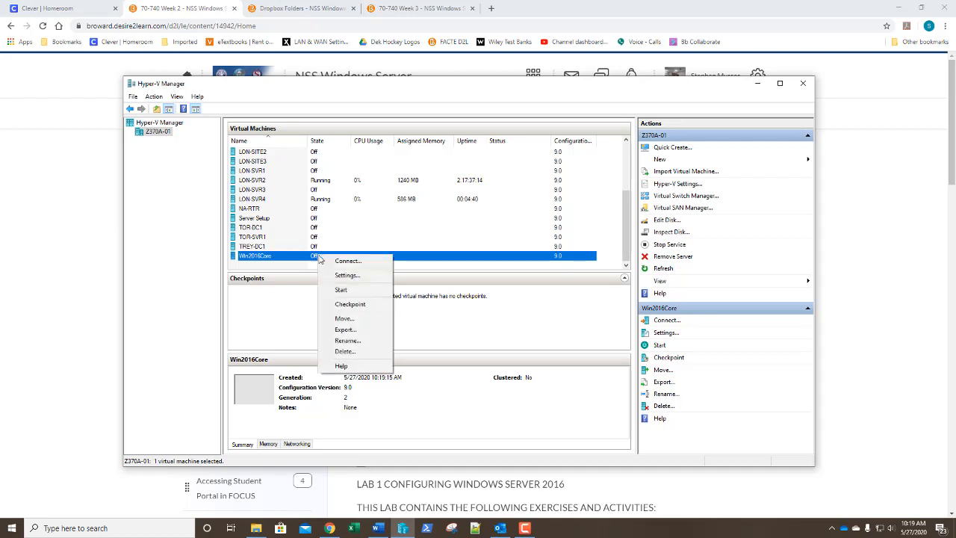
pyautogui.click(334, 260)
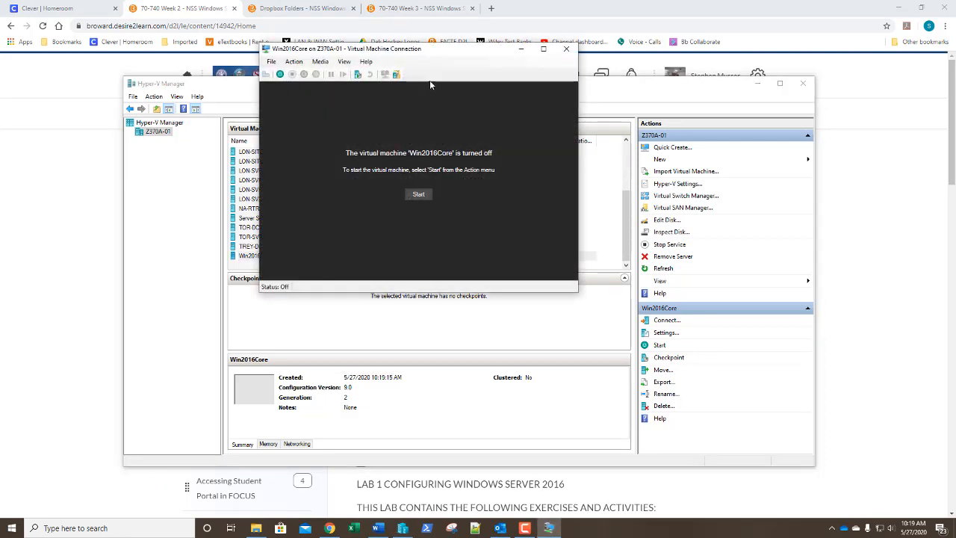
pyautogui.moveTo(443, 53); pyautogui.dragTo(389, 61)
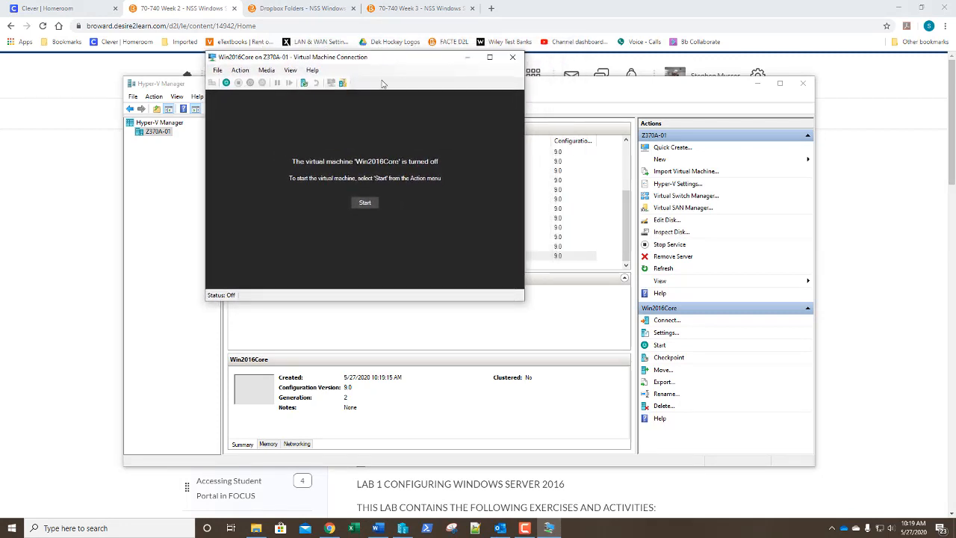
# Step: Power on Win2016Core, boot from the DVD, accept language settings, and begin installation
pyautogui.click(364, 202)
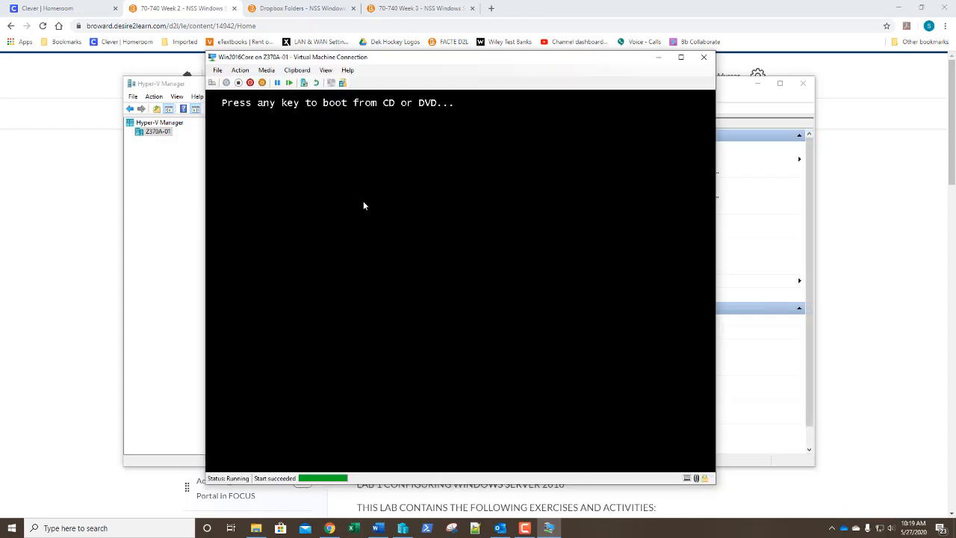
pyautogui.press('Return')
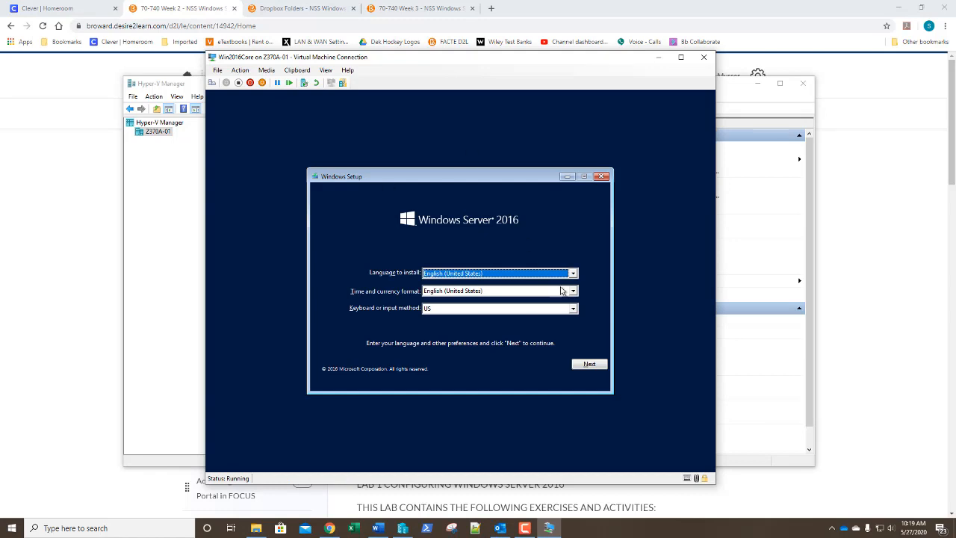
pyautogui.click(592, 364)
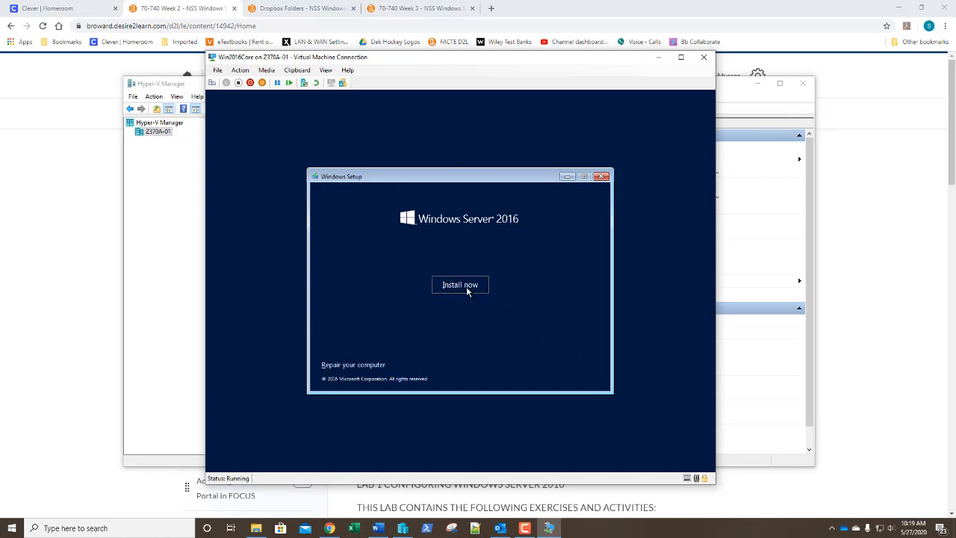
pyautogui.click(460, 286)
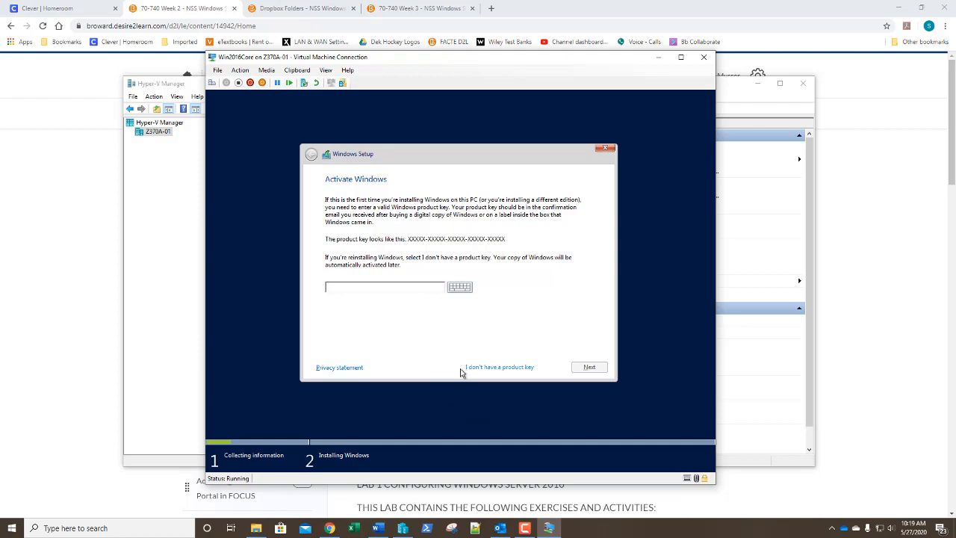
# Step: Skip the product key, choose Datacenter, accept the license, and custom-install onto Drive 0
pyautogui.click(490, 367)
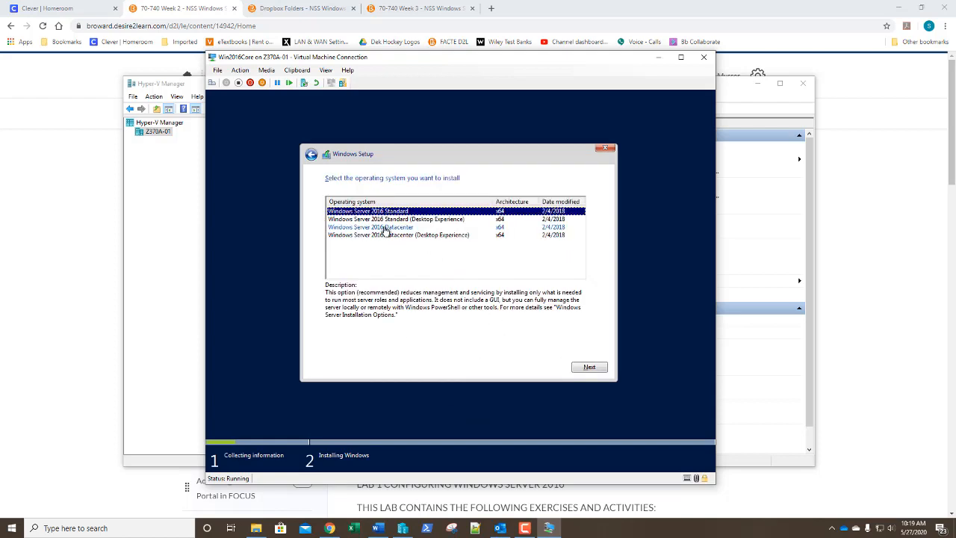
pyautogui.click(361, 228)
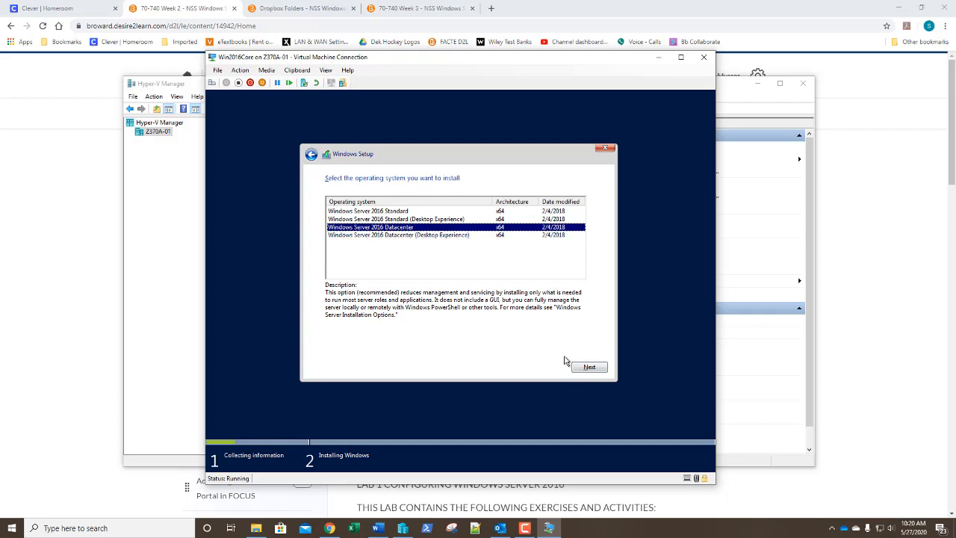
pyautogui.click(587, 368)
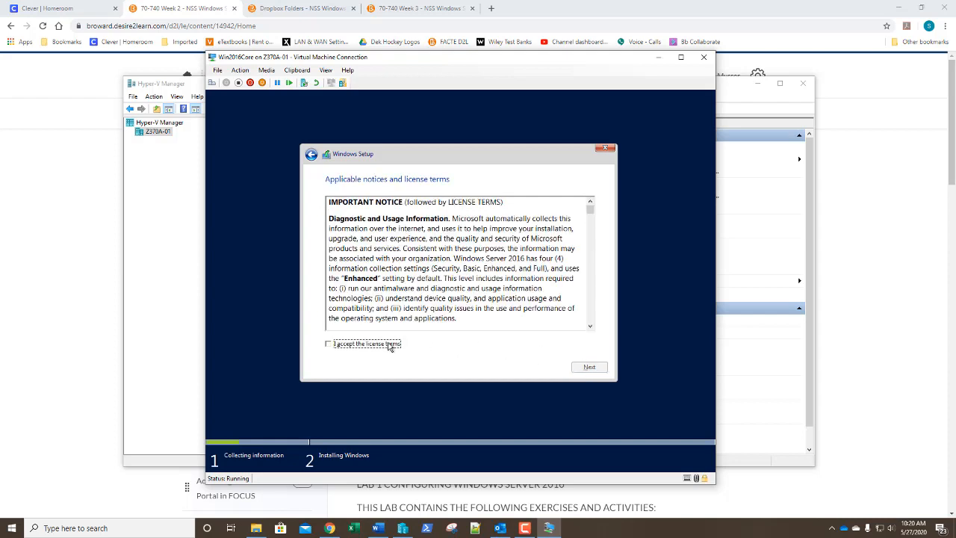
pyautogui.click(390, 345)
pyautogui.click(588, 367)
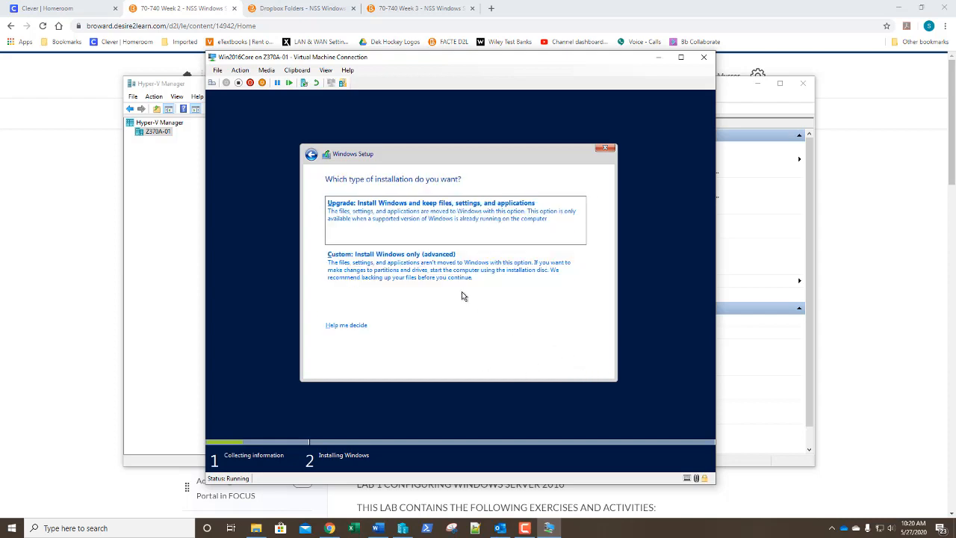
pyautogui.click(381, 272)
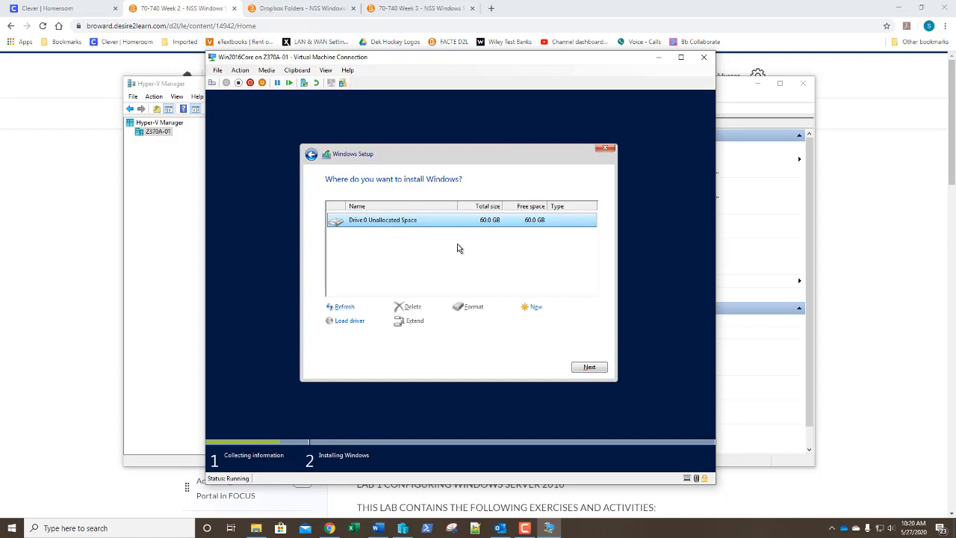
pyautogui.click(589, 367)
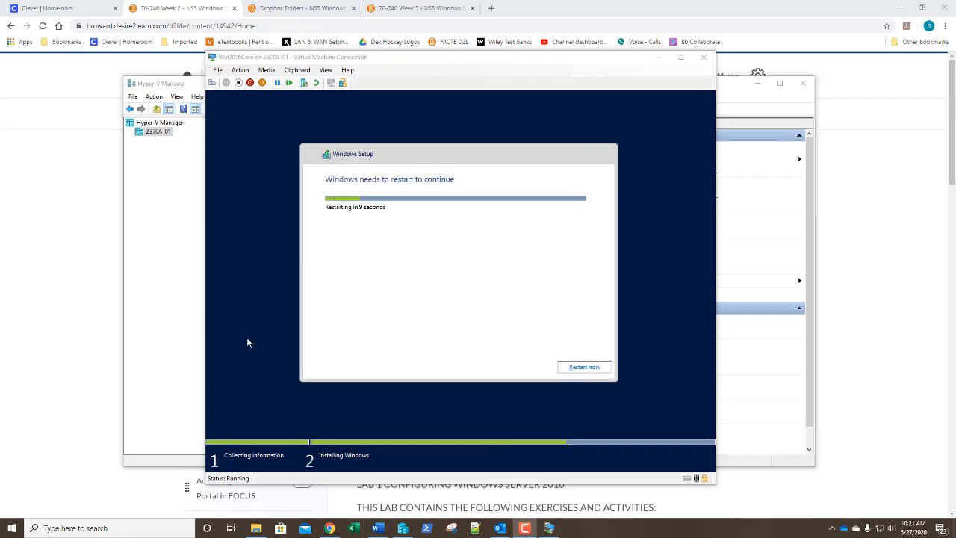
# Step: Restart the server immediately once Windows Setup finishes installing
pyautogui.click(584, 366)
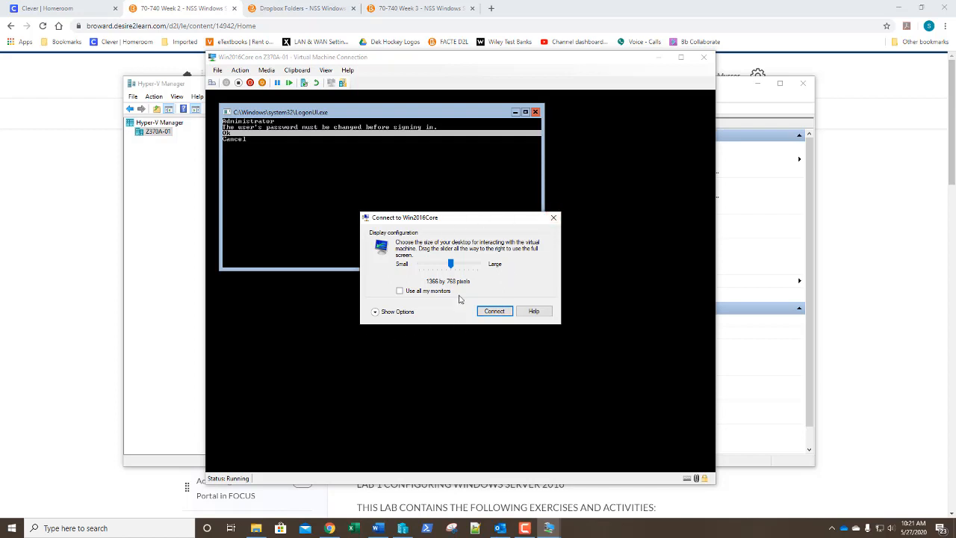
# Step: Dismiss the display-size prompt, then enter and confirm a new Administrator password
pyautogui.click(554, 217)
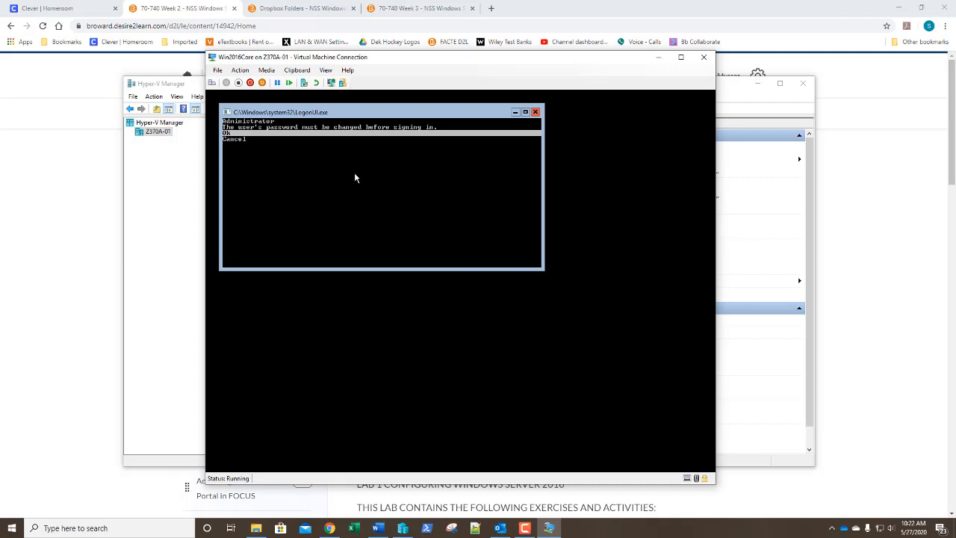
pyautogui.press('Return')
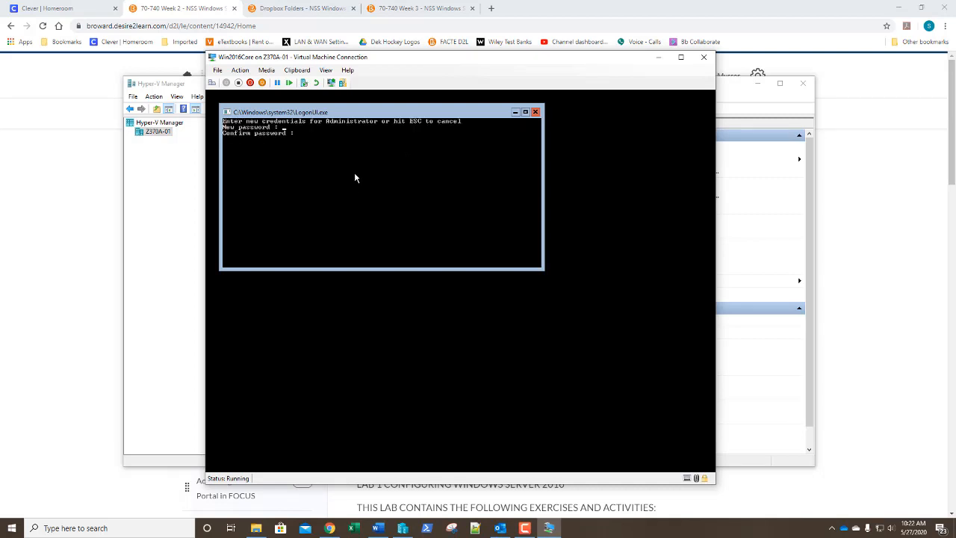
pyautogui.write('*******')
pyautogui.write('********')
pyautogui.press('Return')
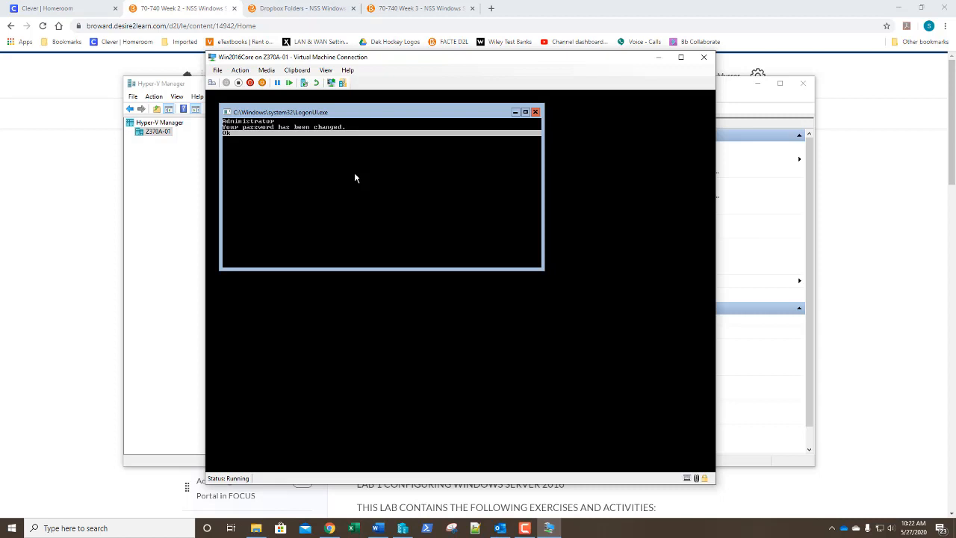
pyautogui.press('Return')
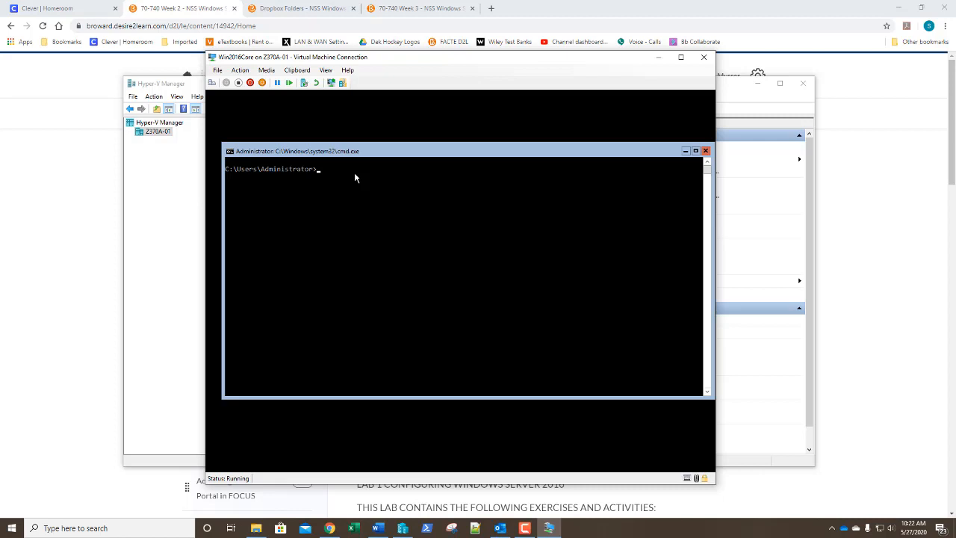
# Step: In sconfig, use option 2 to rename the computer Win2016Core and accept the restart
pyautogui.write('sconfig')
pyautogui.press('Return')
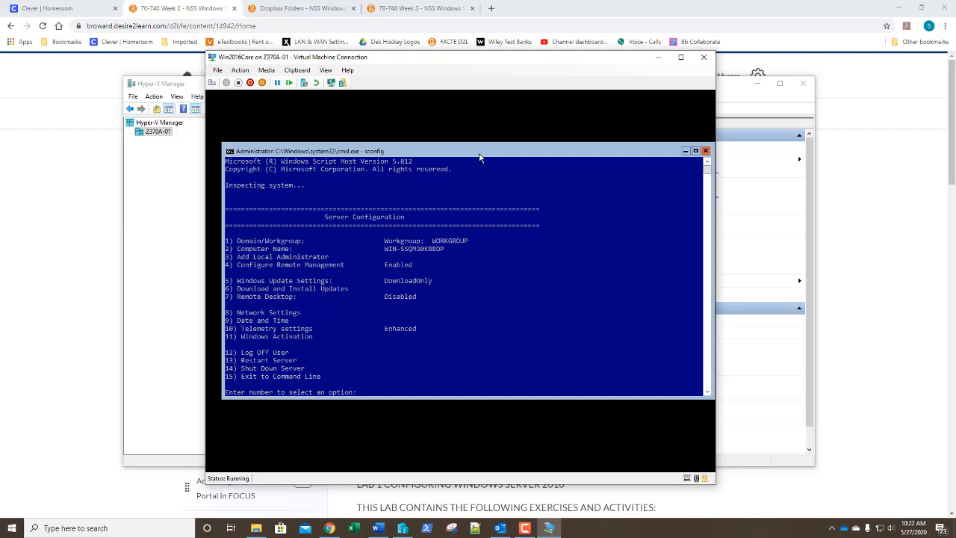
pyautogui.write('2')
pyautogui.press('Return')
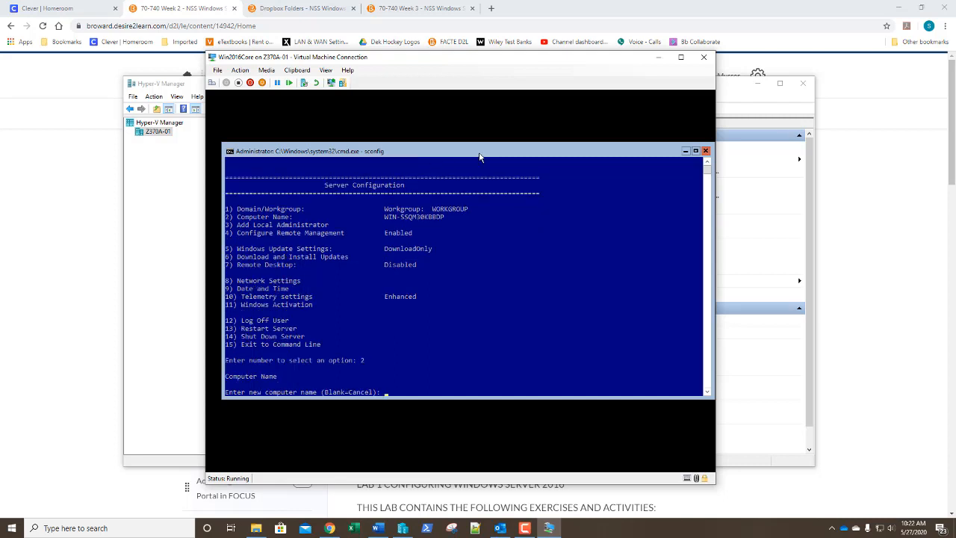
pyautogui.write('Win2016Core')
pyautogui.press('Return')
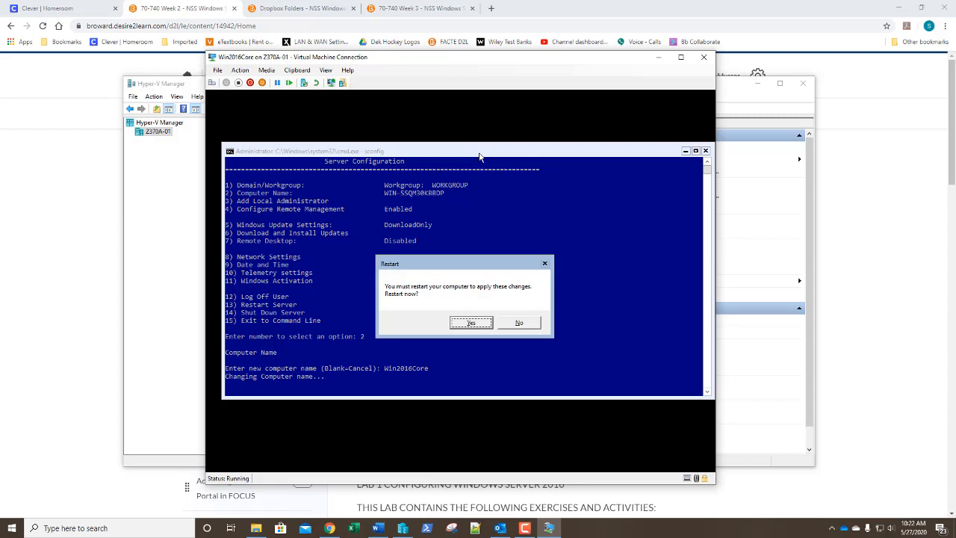
pyautogui.press('Return')
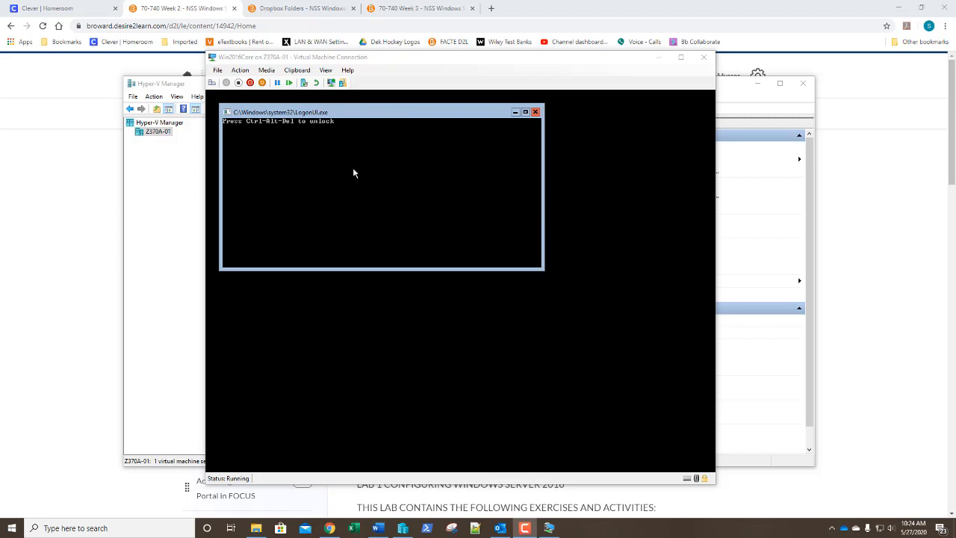
# Step: Sign in as Administrator with the new password and rerun sconfig to see WIN2016CORE
pyautogui.click(392, 117)
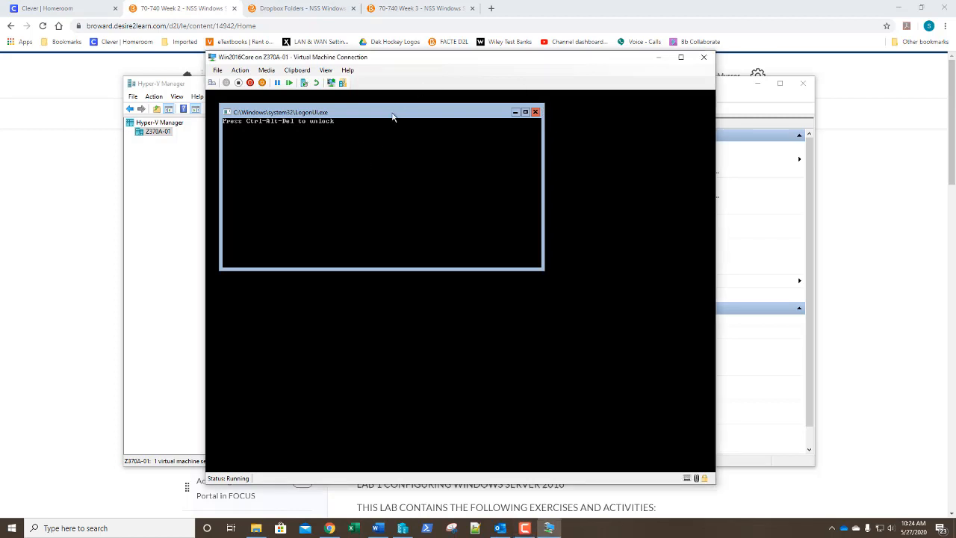
pyautogui.hotkey('ctrl', 'alt', 'End')
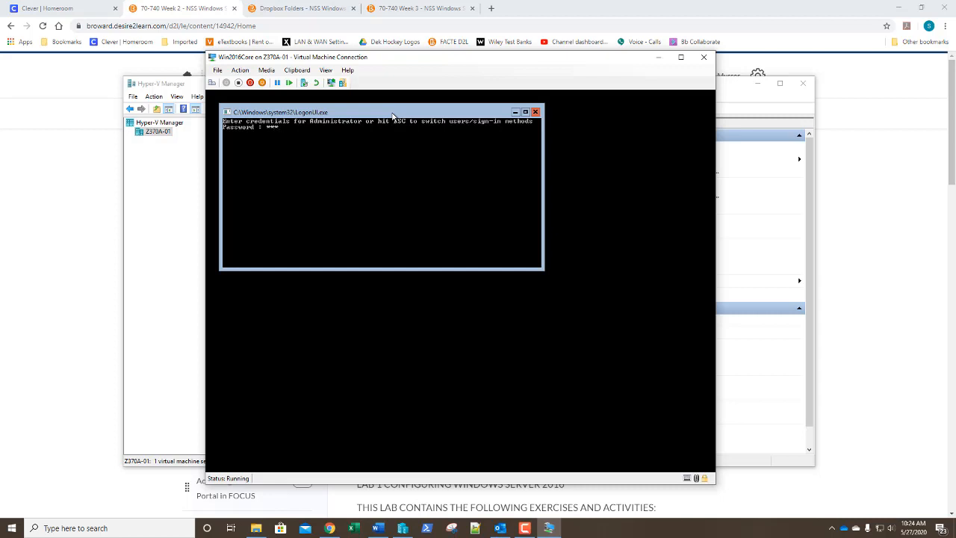
pyautogui.press('Return')
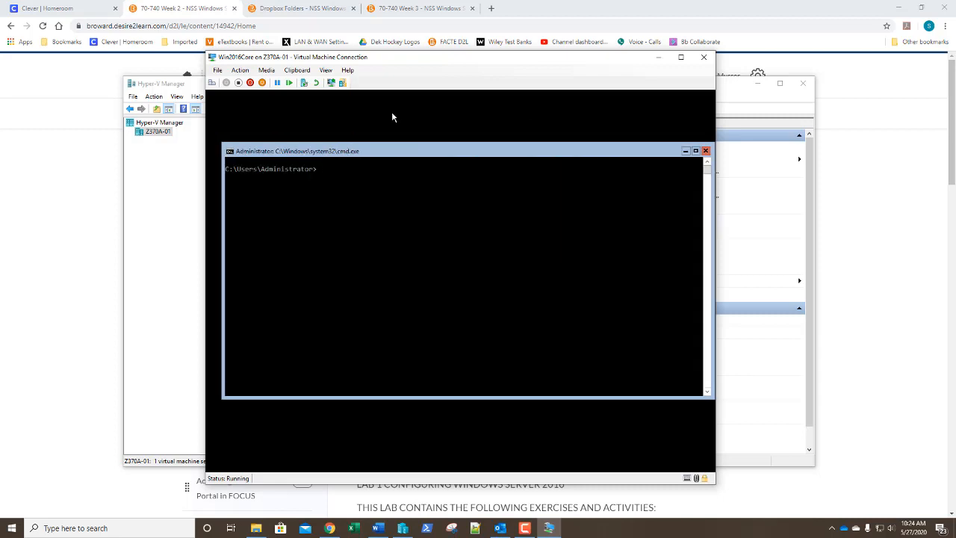
pyautogui.write('sconfig')
pyautogui.press('Return')
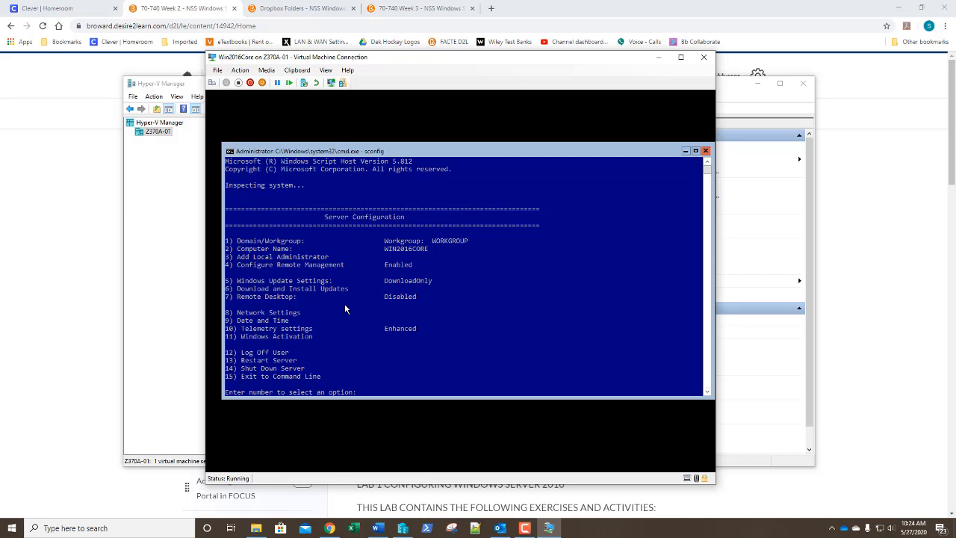
# Step: Change Win2016Core's time zone to Eastern Time (US & Canada) through sconfig option 9
pyautogui.write('9')
pyautogui.press('Return')
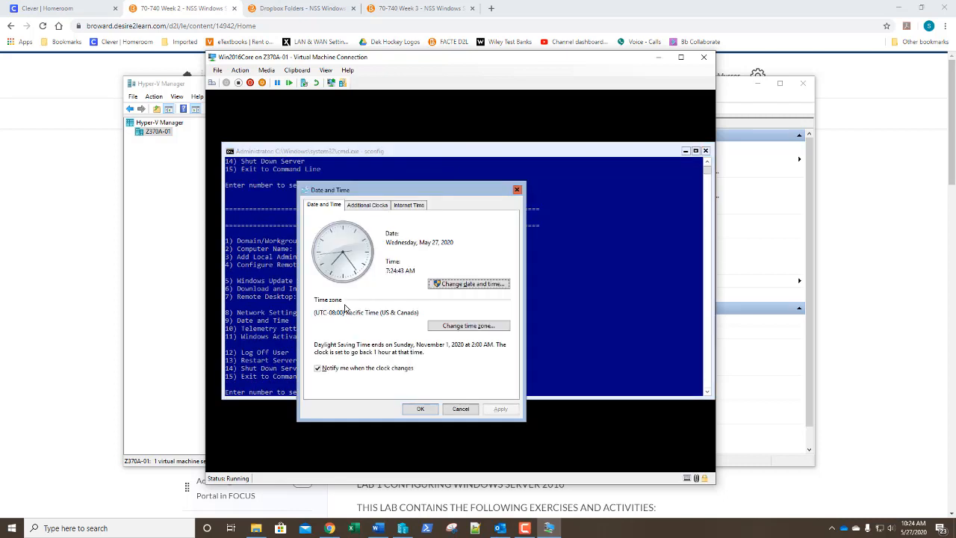
pyautogui.click(460, 331)
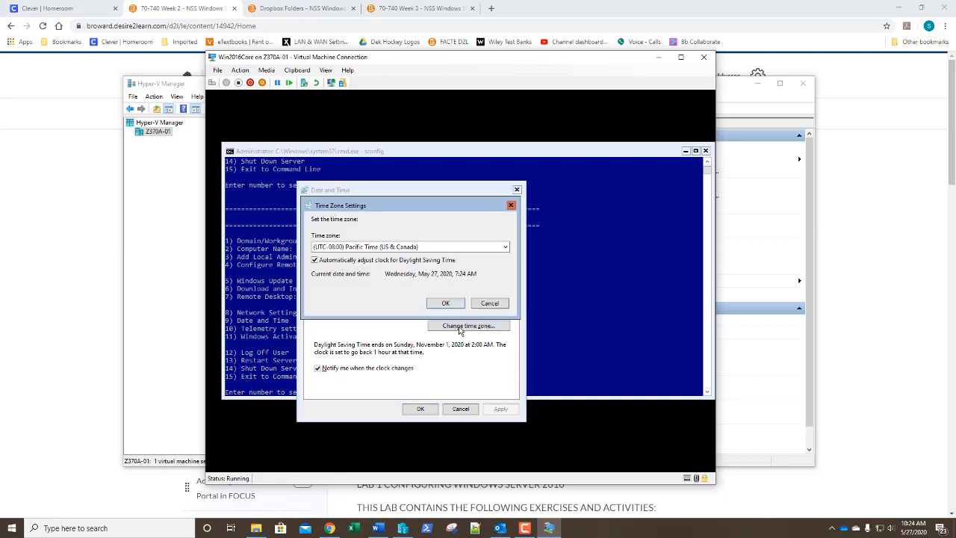
pyautogui.click(394, 247)
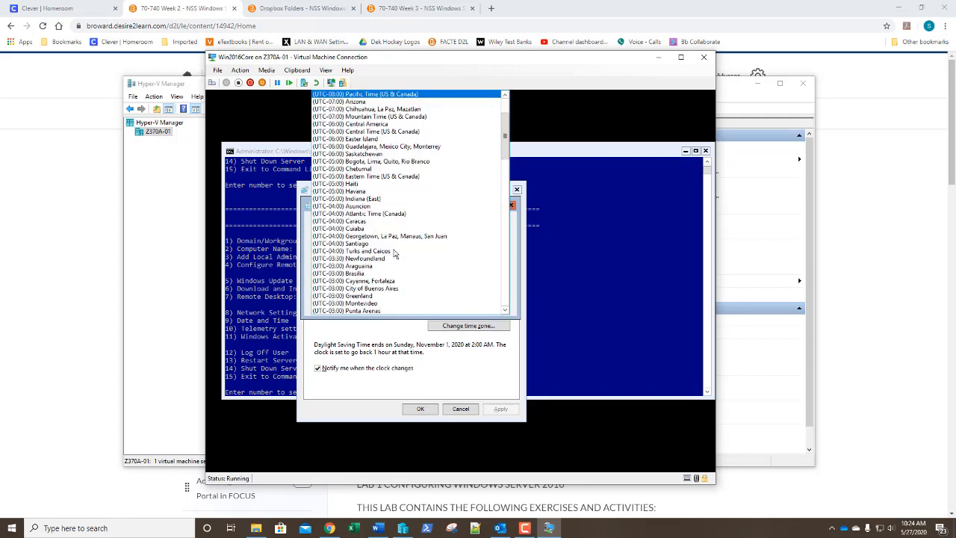
pyautogui.click(381, 179)
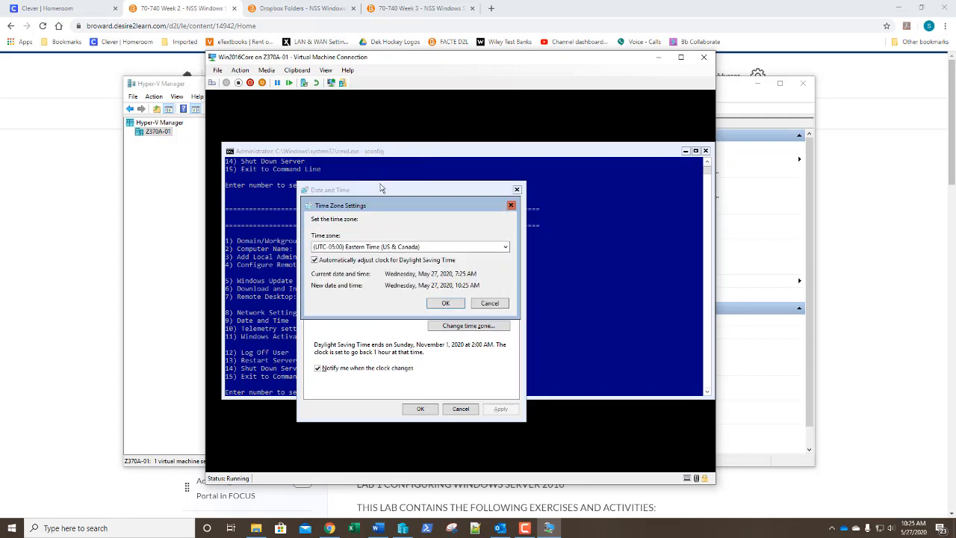
pyautogui.click(446, 307)
pyautogui.click(420, 408)
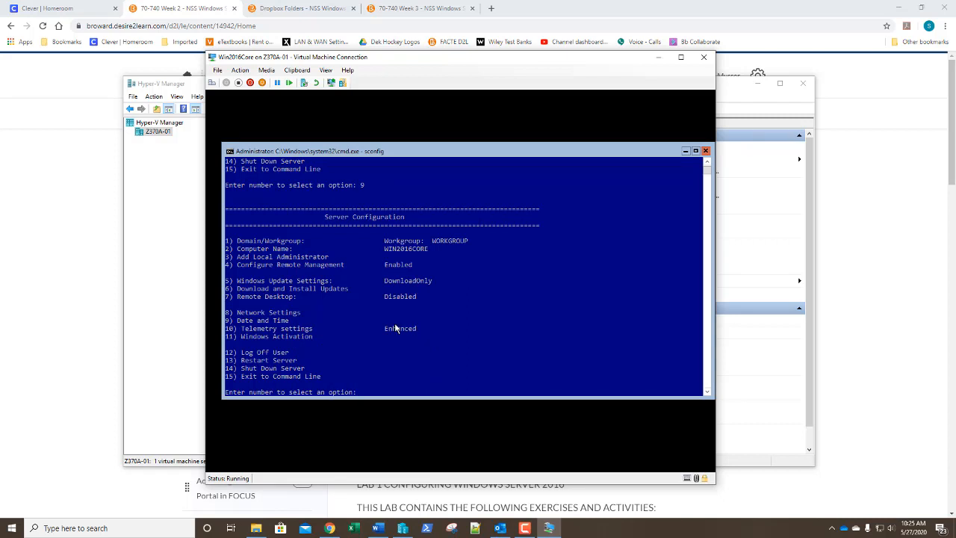
# Step: Open Network Settings for adapter index 1, then return to the main sconfig menu
pyautogui.write('8')
pyautogui.press('Return')
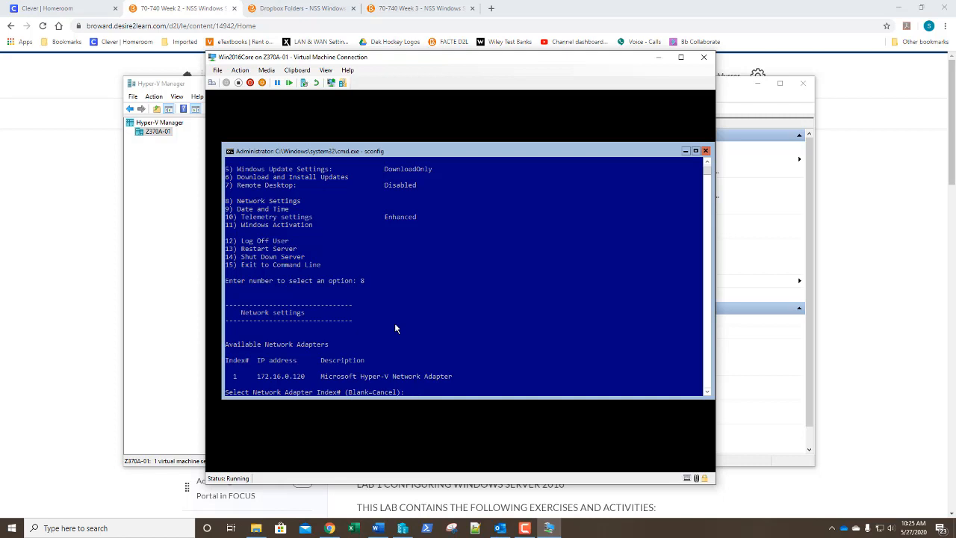
pyautogui.write('1')
pyautogui.press('Return')
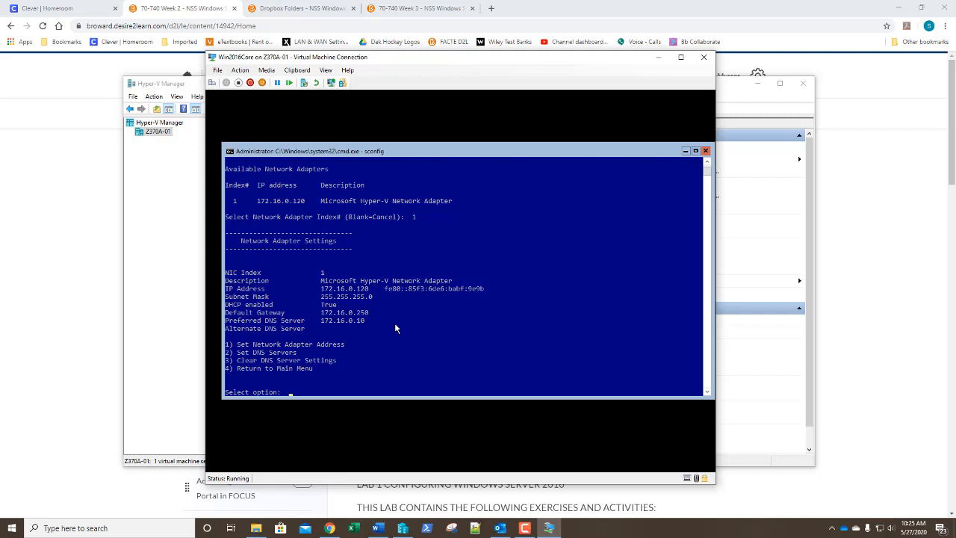
pyautogui.write('4')
pyautogui.press('Return')
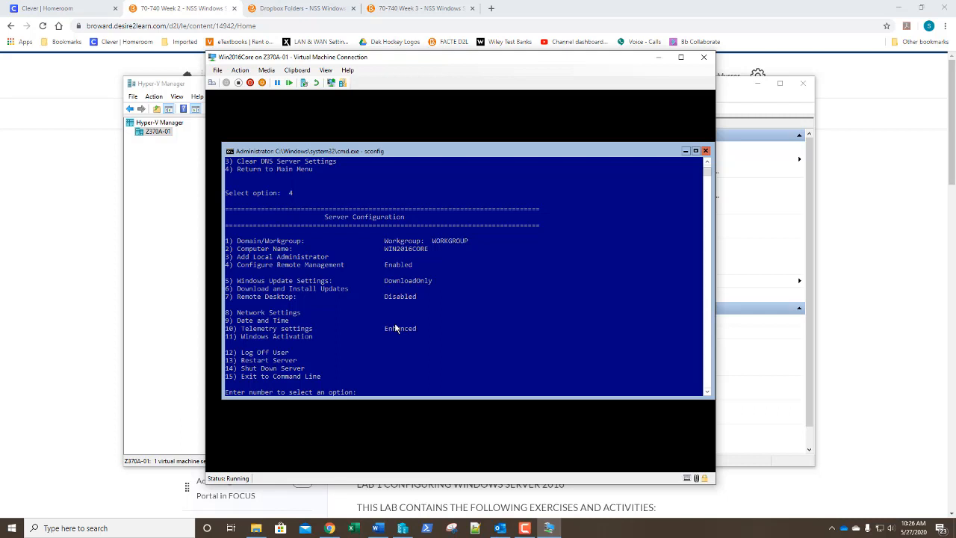
# Step: Reopen Network Settings and select adapter 1, showing DHCP address 172.16.0.120
pyautogui.write('8')
pyautogui.press('Return')
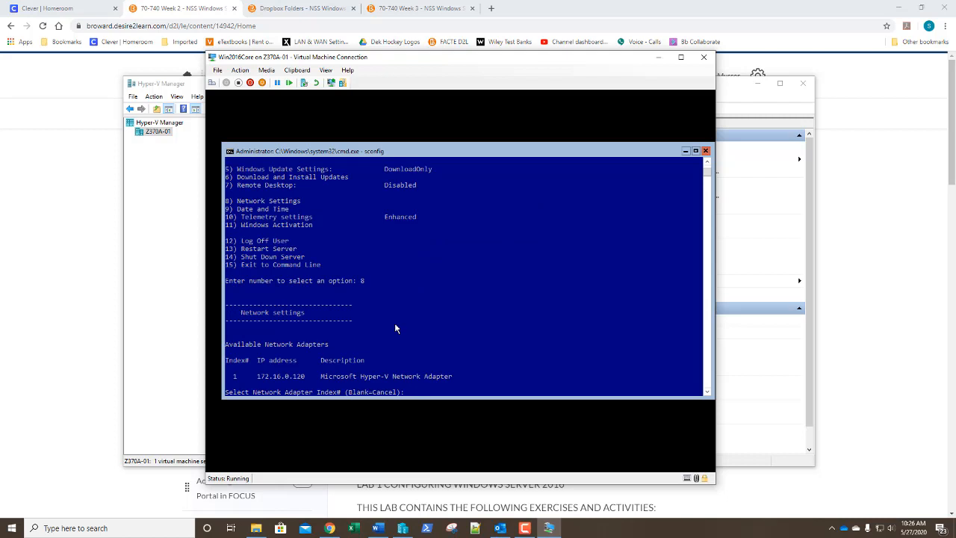
pyautogui.write('1')
pyautogui.press('Return')
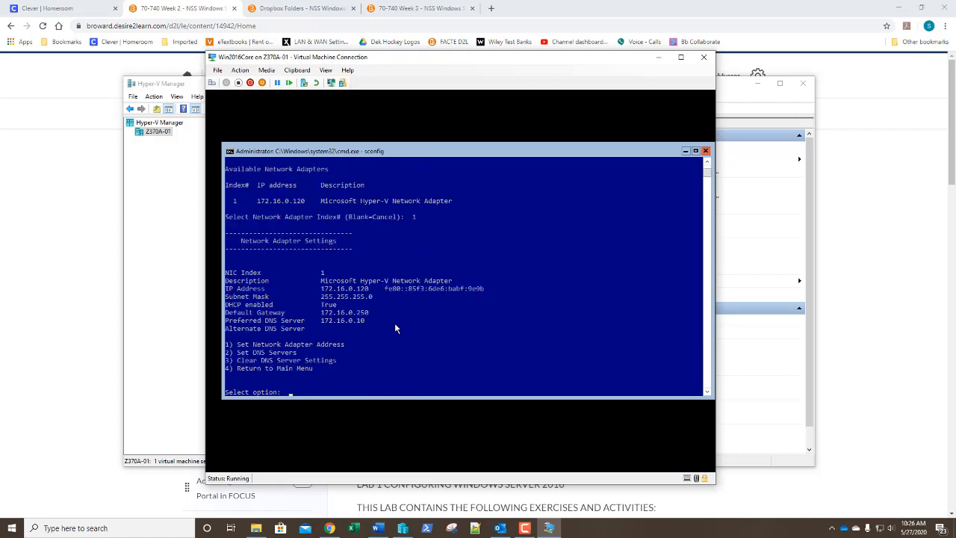
# Step: Assign static IP 172.16.0.30 with the default subnet mask and gateway 172.16.0.250
pyautogui.write('1')
pyautogui.press('Return')
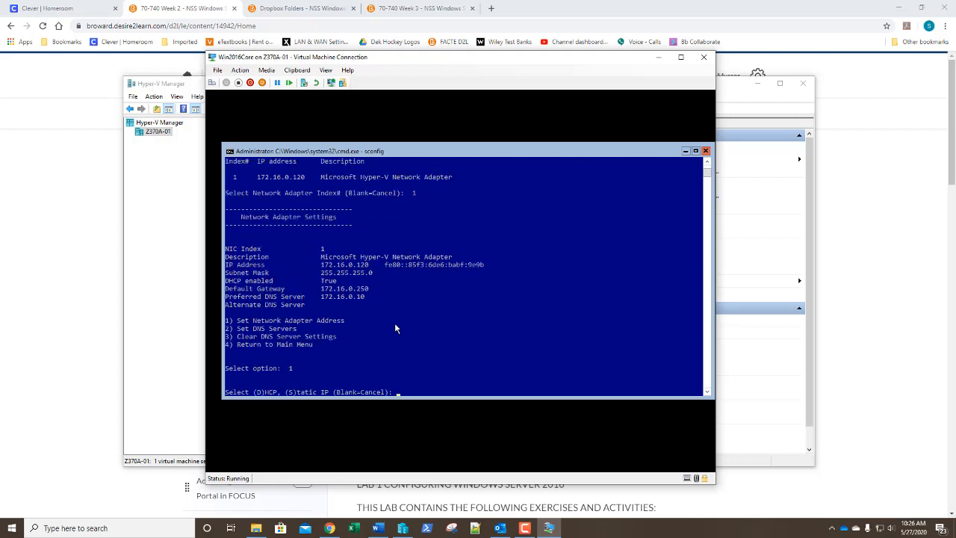
pyautogui.write('S')
pyautogui.press('Return')
pyautogui.write('172.1')
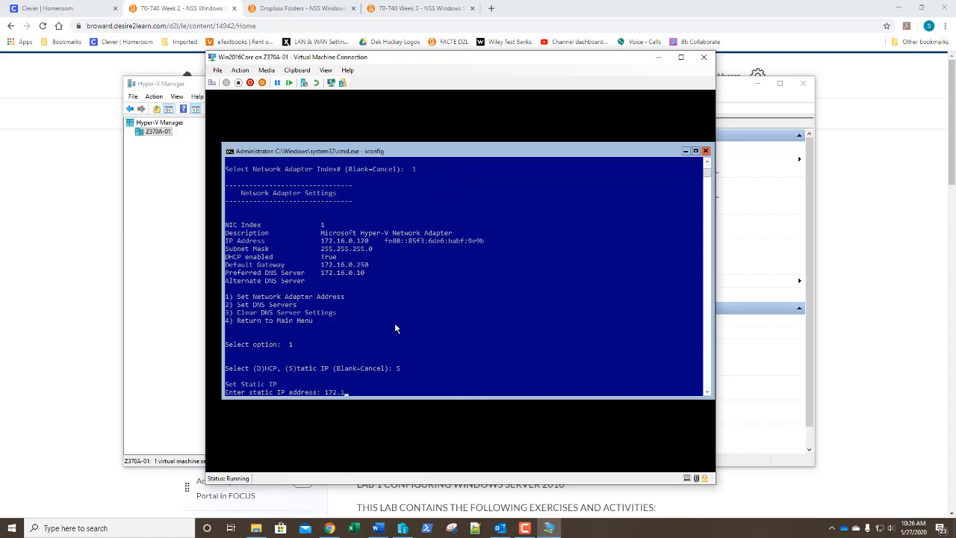
pyautogui.write('6.0.')
pyautogui.write('30')
pyautogui.press('Return')
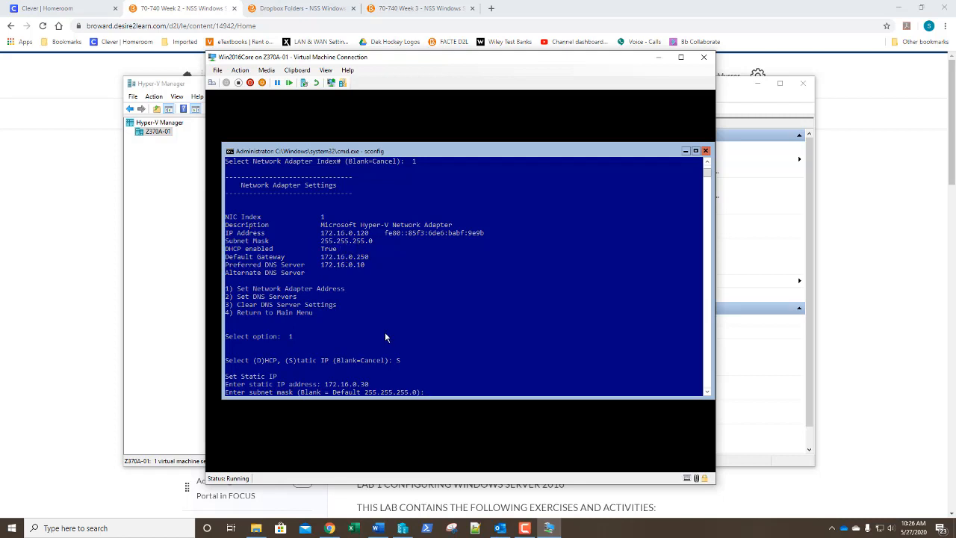
pyautogui.press('Return')
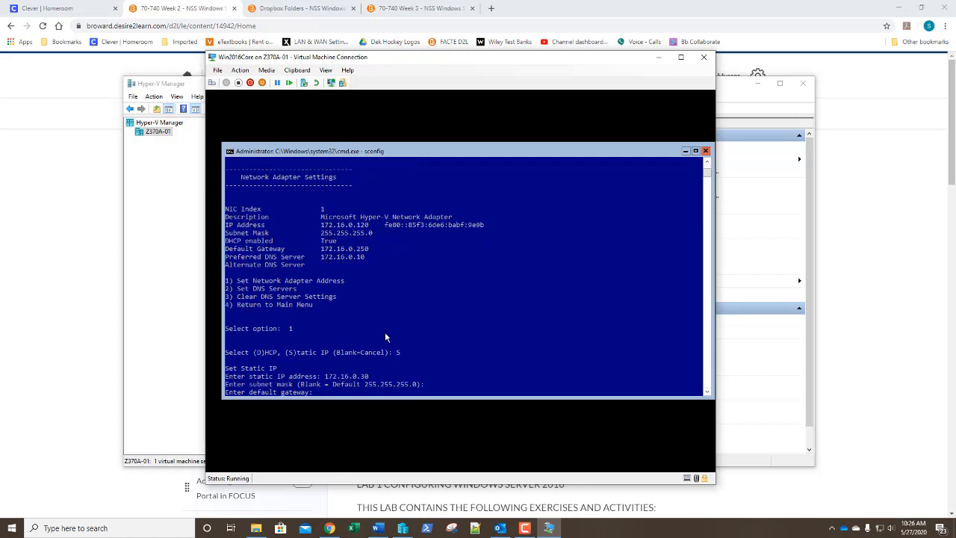
pyautogui.write('172.16.0.250')
pyautogui.press('Return')
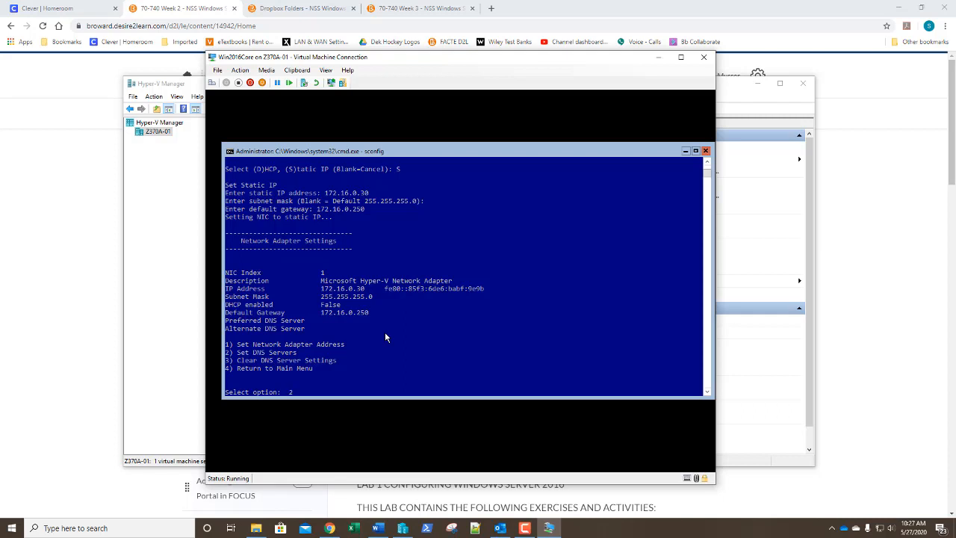
# Step: Set preferred DNS server 172.16.0.10 and leave the alternate DNS server blank
pyautogui.press('Return')
pyautogui.write('17')
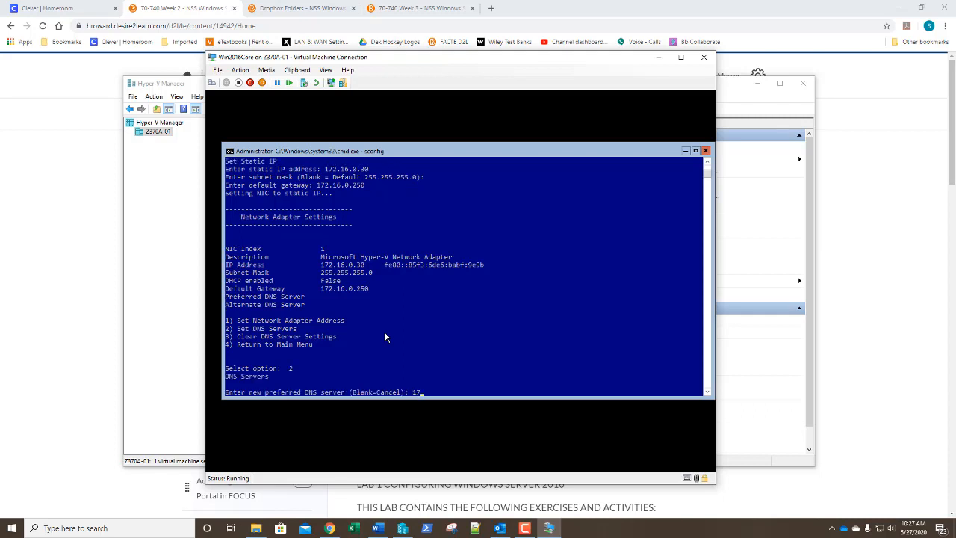
pyautogui.write('2.16.0.10')
pyautogui.press('Return')
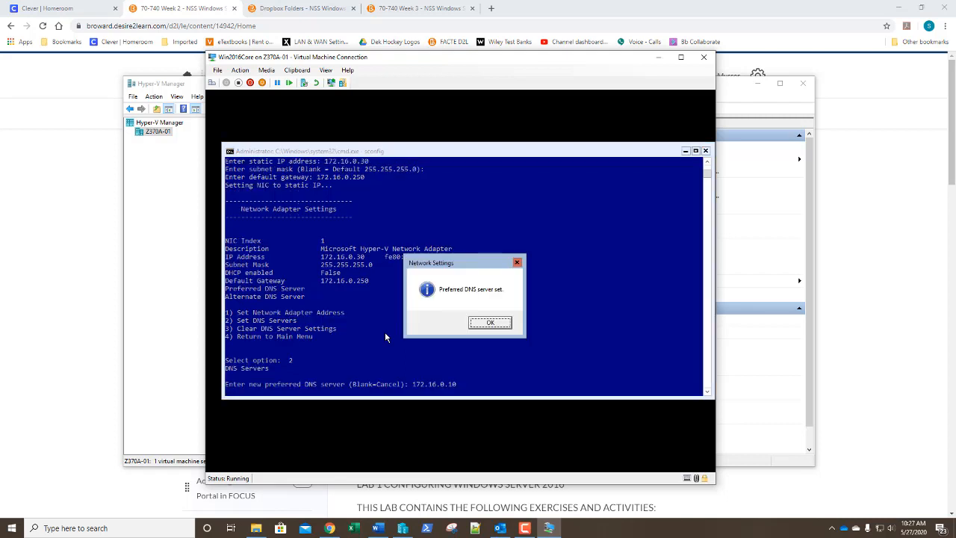
pyautogui.press('Return')
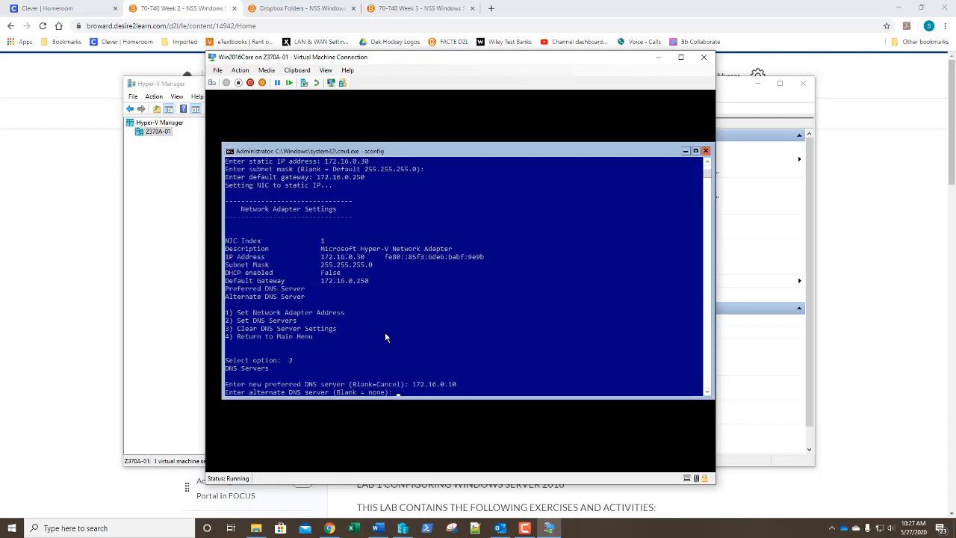
pyautogui.press('Return')
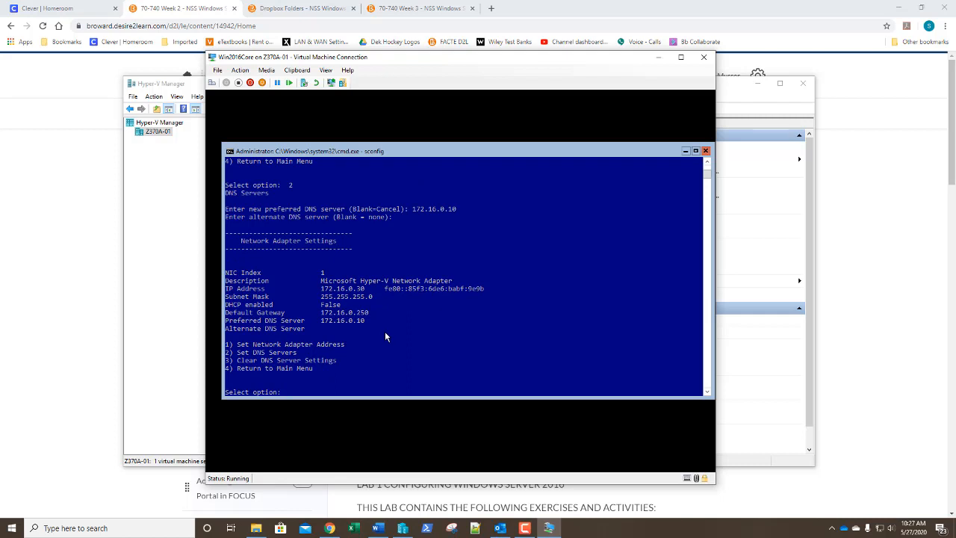
# Step: Choose to join the domain adatum.com from sconfig's domain membership option
pyautogui.write('4')
pyautogui.press('Return')
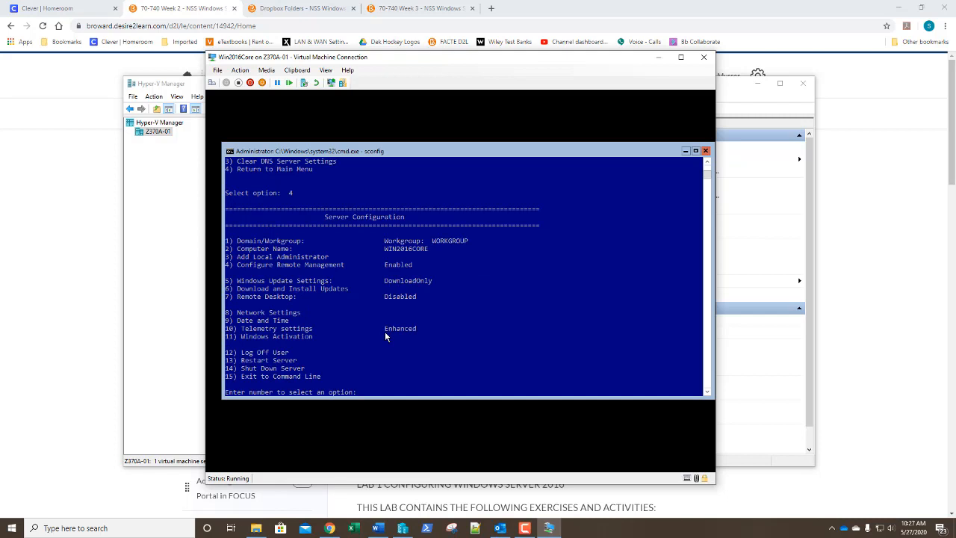
pyautogui.write('1')
pyautogui.press('Return')
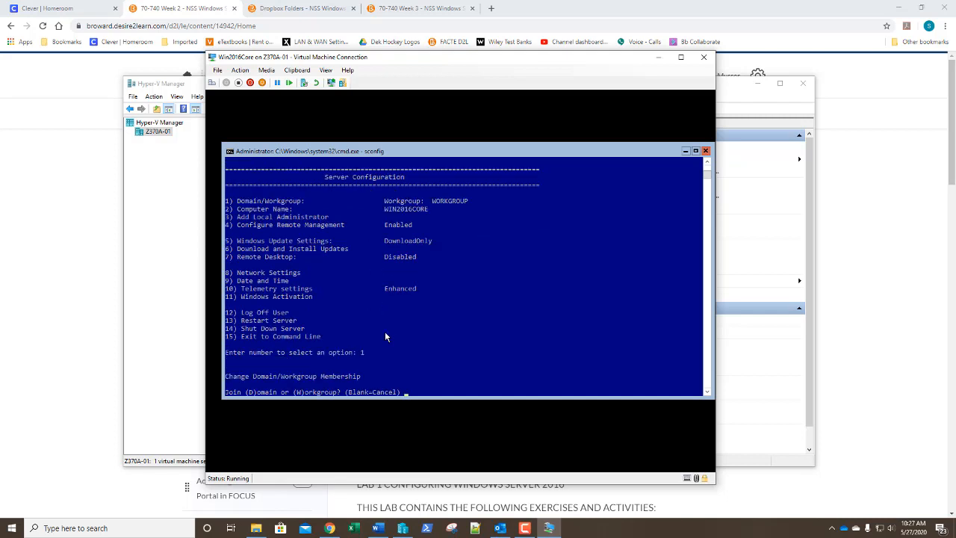
pyautogui.write('d')
pyautogui.press('Return')
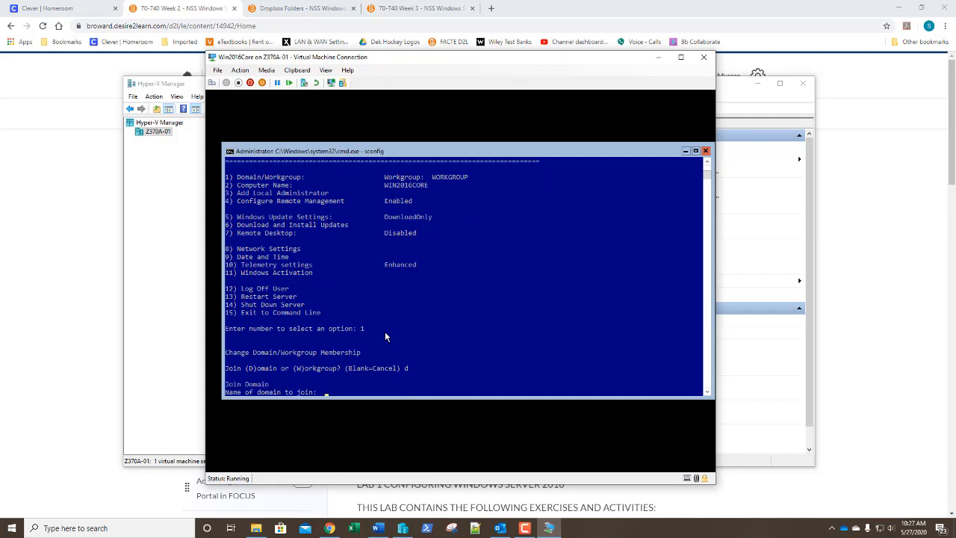
pyautogui.write('adatum.com')
pyautogui.press('Return')
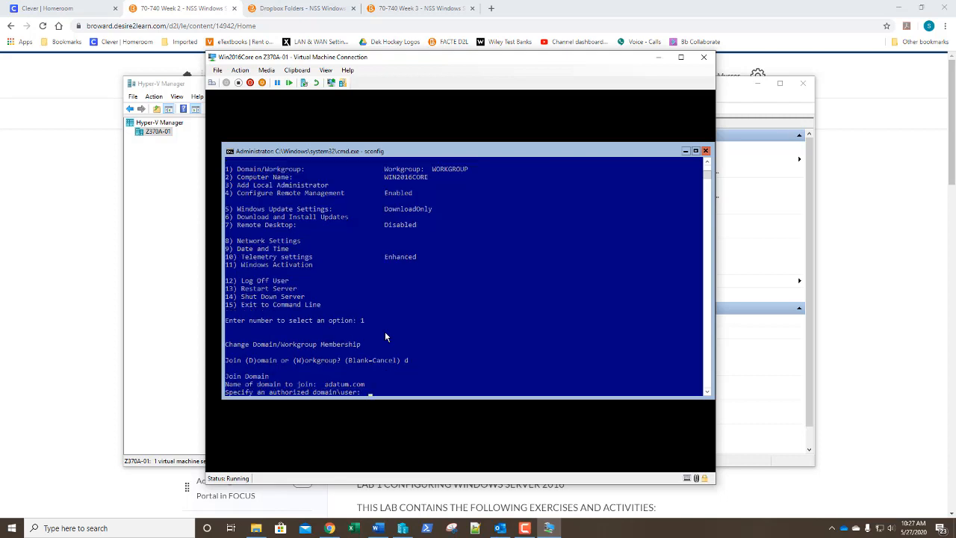
# Step: Authenticate as adatum\administrator, decline renaming the computer, and restart the VM
pyautogui.write('adatum\\administrator')
pyautogui.press('Return')
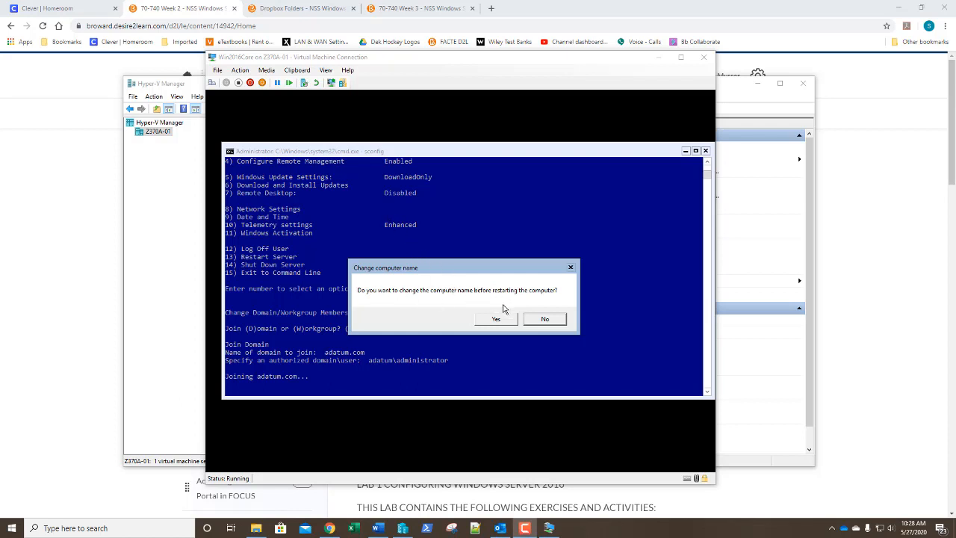
pyautogui.click(546, 320)
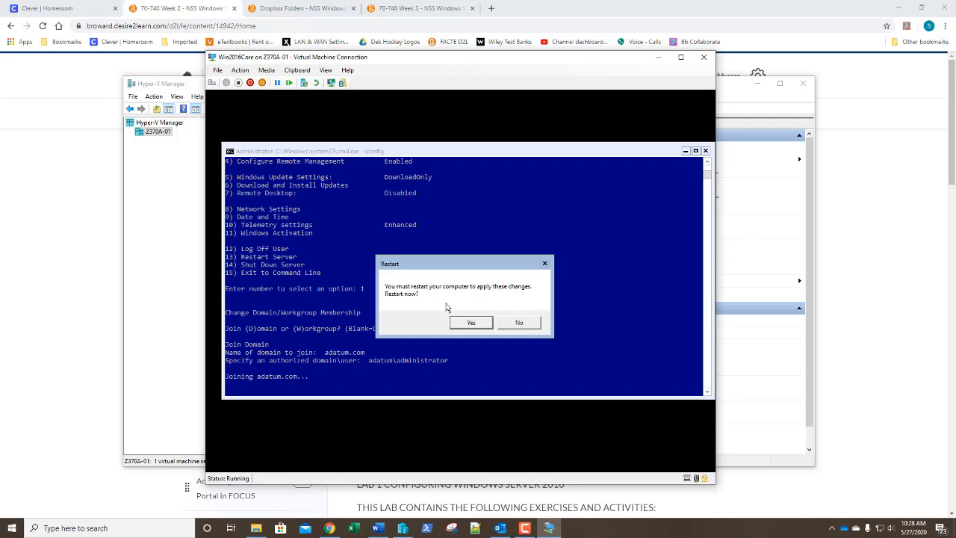
pyautogui.click(469, 322)
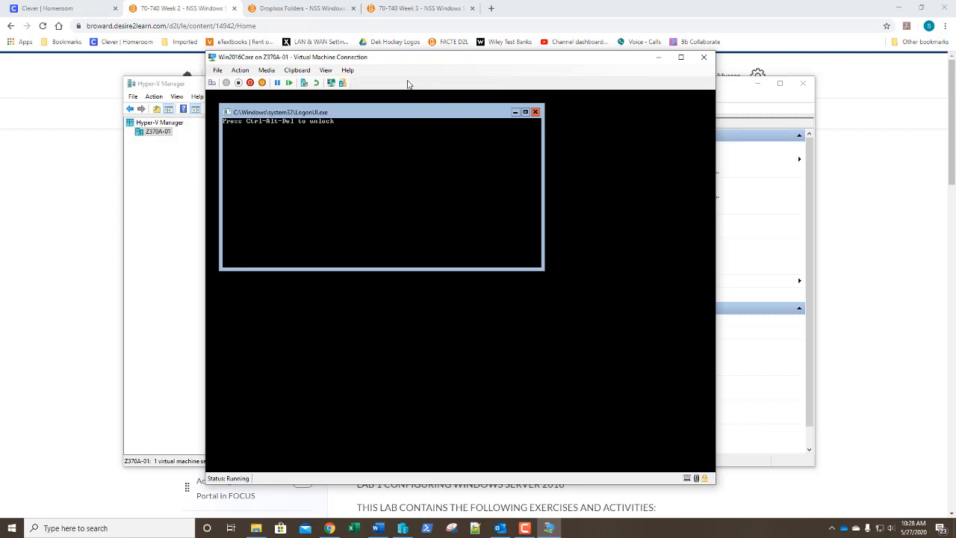
# Step: Sign in to Win2016Core as Administrator and relaunch sconfig to confirm Domain: adatum.com
pyautogui.hotkey('ctrl', 'alt', 'End')
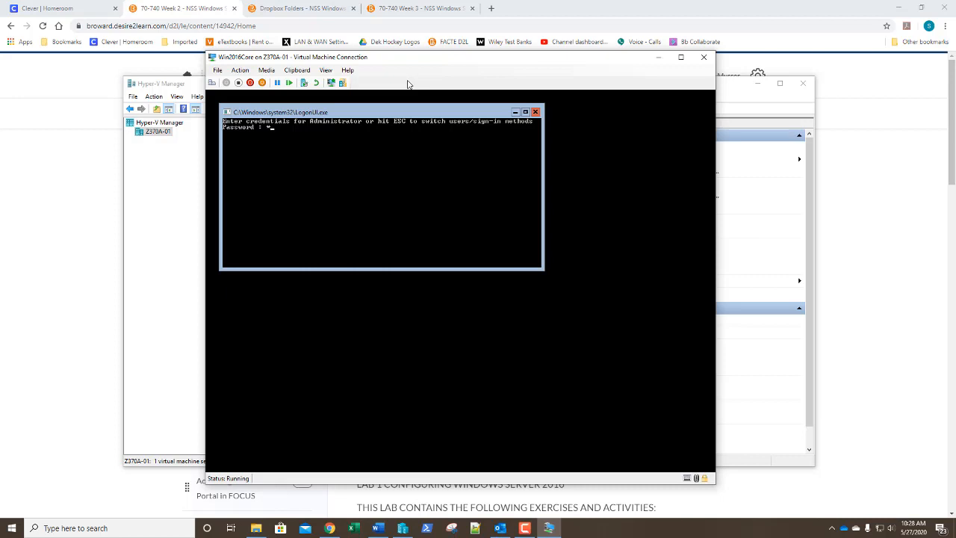
pyautogui.write('a$****')
pyautogui.press('Return')
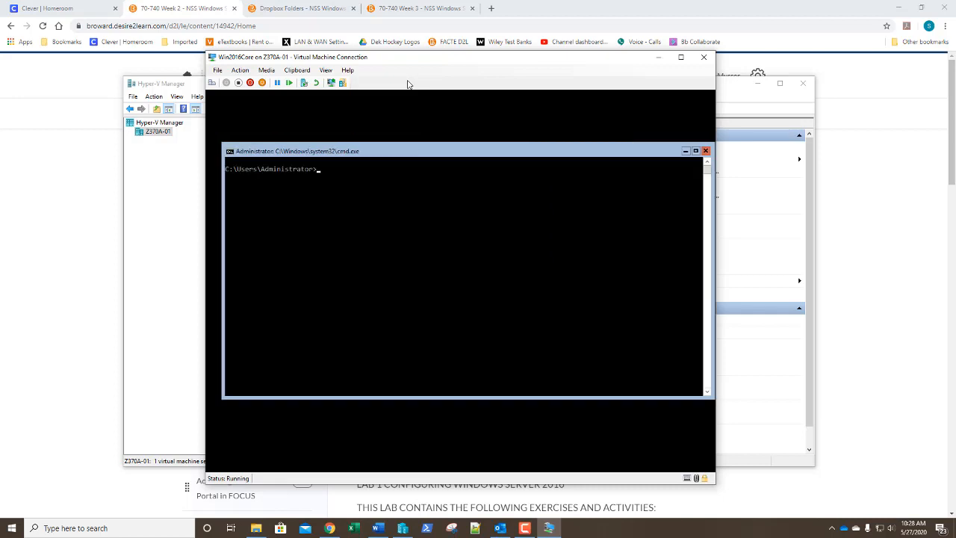
pyautogui.write('sconfig')
pyautogui.press('Return')
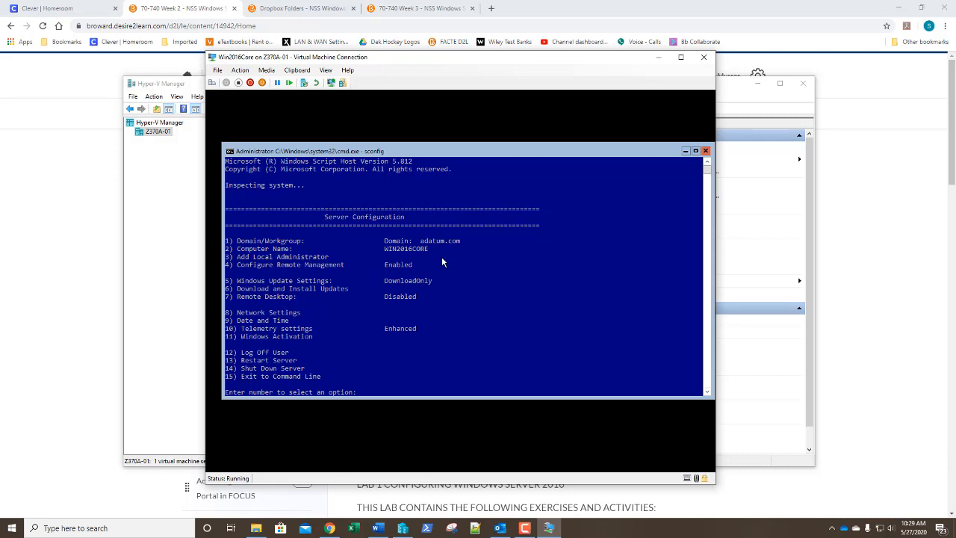
# Step: Connect to the LON-DC1 VM and sign in with the domain administrator password
pyautogui.click(192, 91)
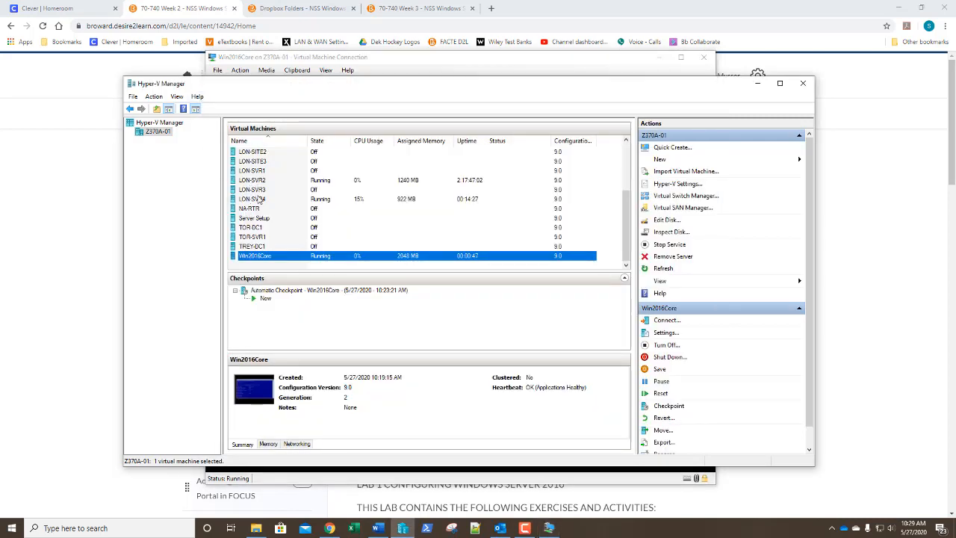
pyautogui.scroll(2, 261, 183)
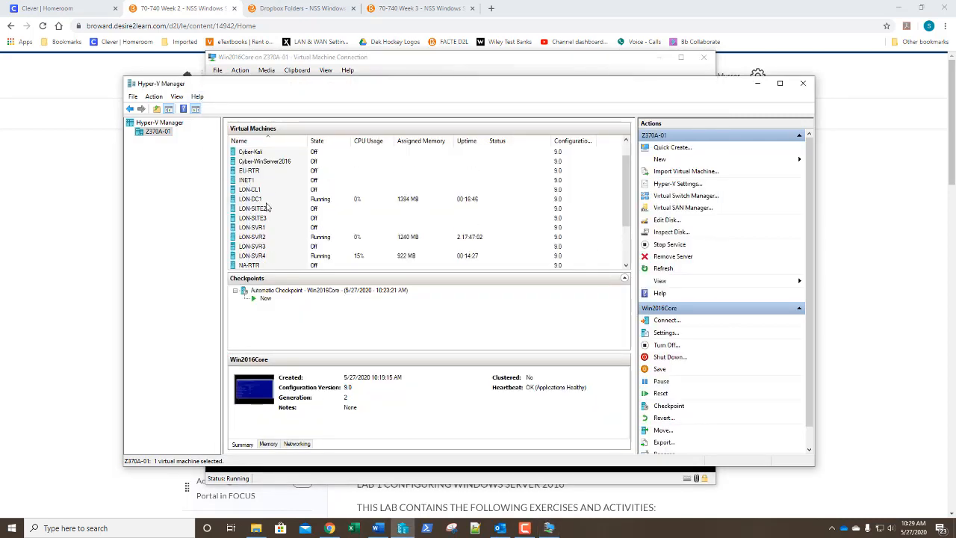
pyautogui.doubleClick(261, 199)
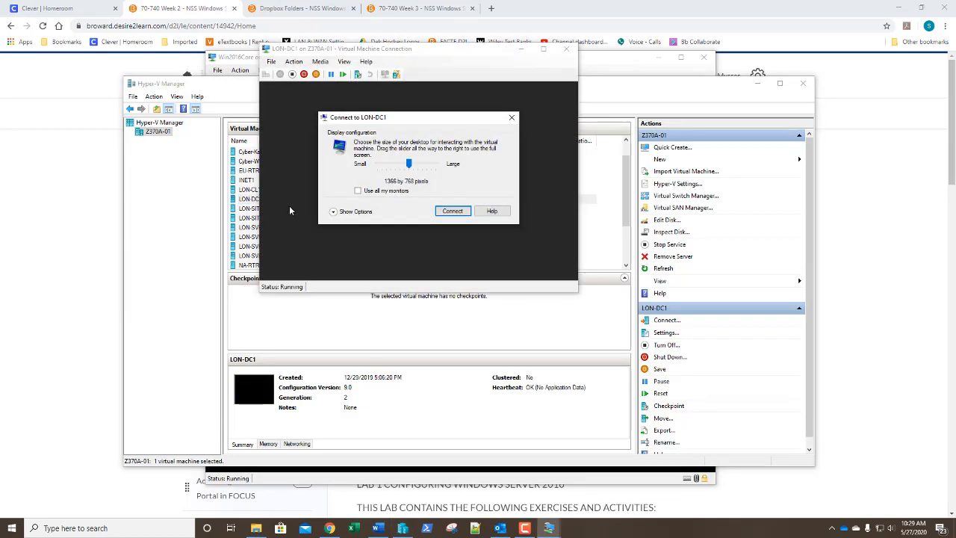
pyautogui.click(455, 212)
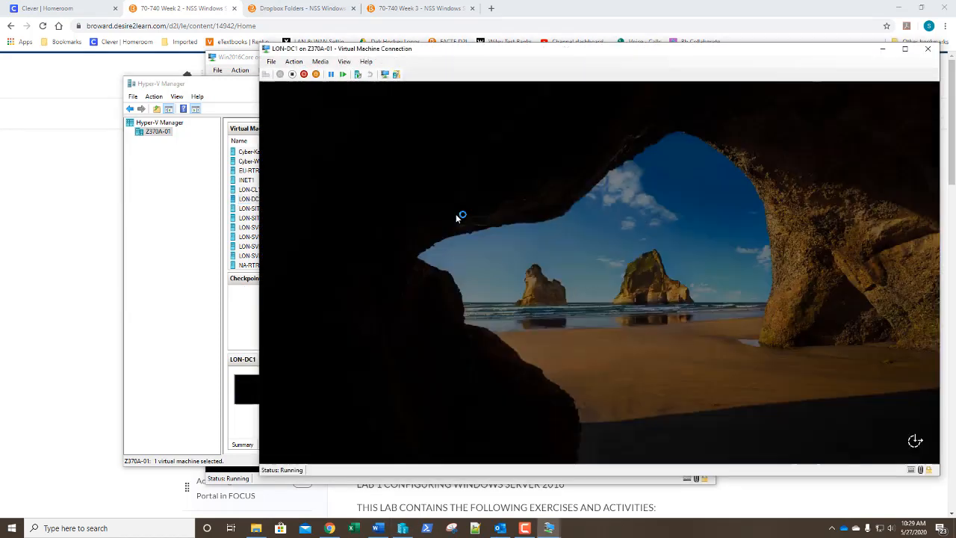
pyautogui.write('Pa55w.r')
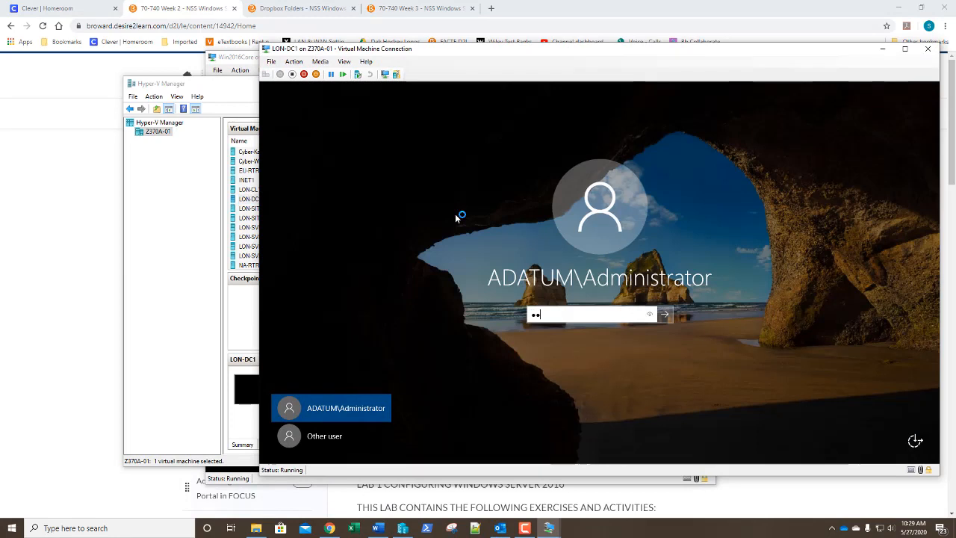
pyautogui.write('d')
pyautogui.press('Return')
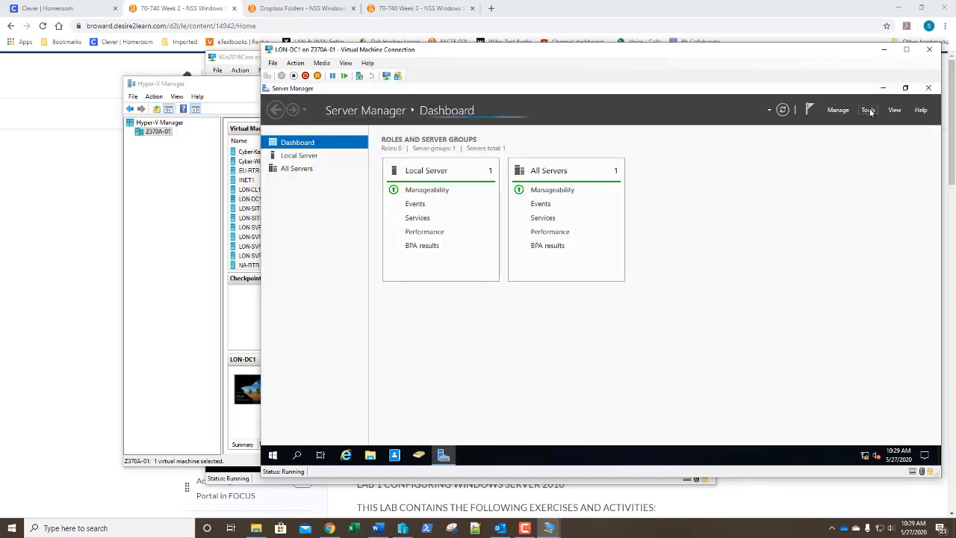
pyautogui.click(868, 110)
pyautogui.click(849, 167)
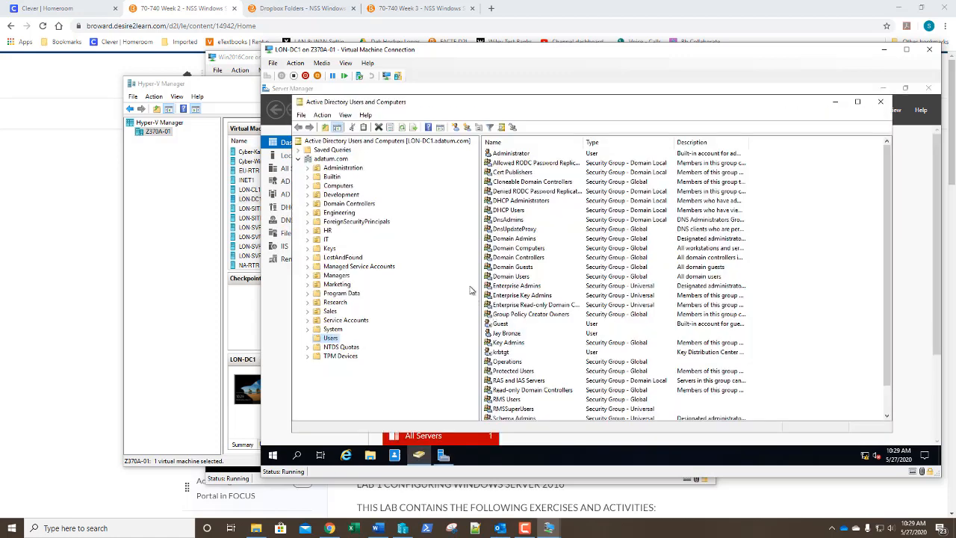
pyautogui.click(338, 187)
pyautogui.click(506, 231)
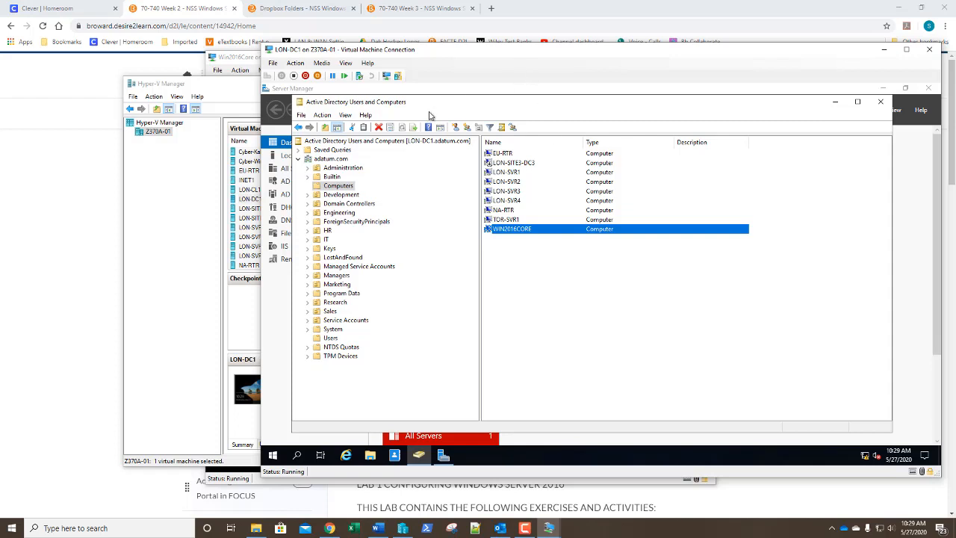
pyautogui.click(880, 102)
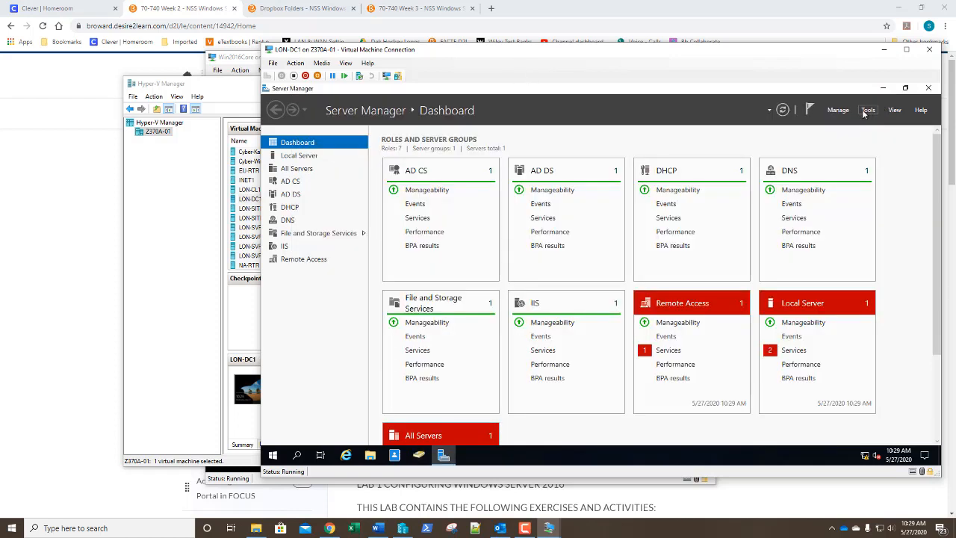
pyautogui.click(837, 112)
pyautogui.click(836, 142)
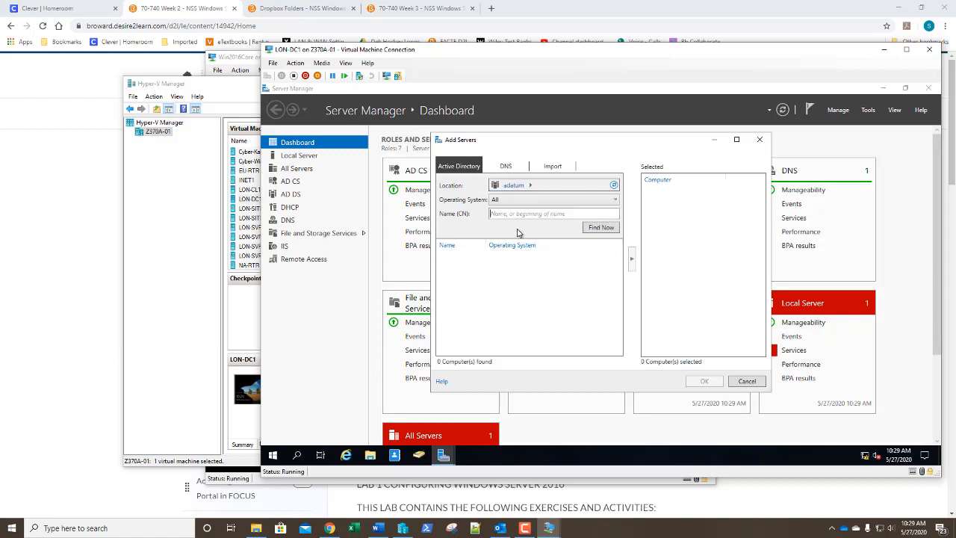
pyautogui.write('win2016core')
pyautogui.click(601, 227)
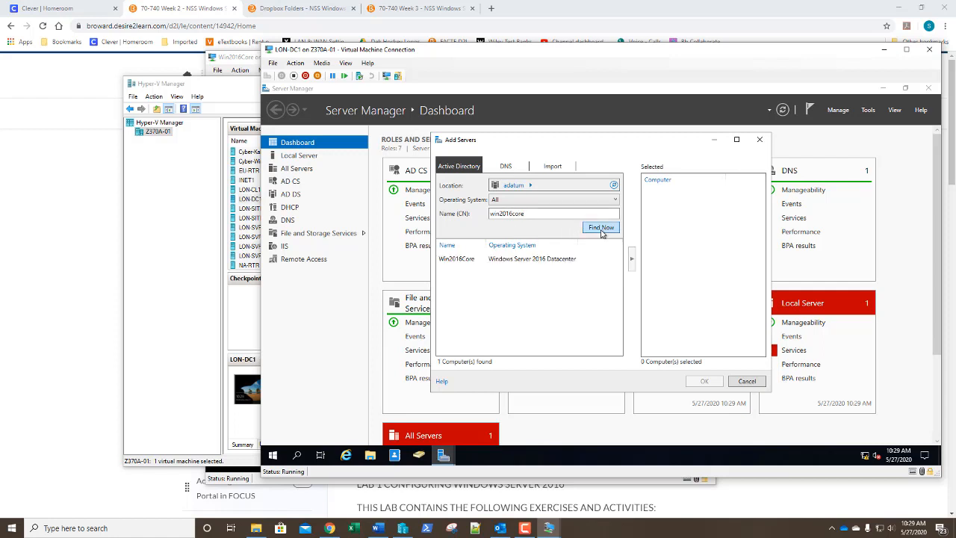
pyautogui.click(526, 259)
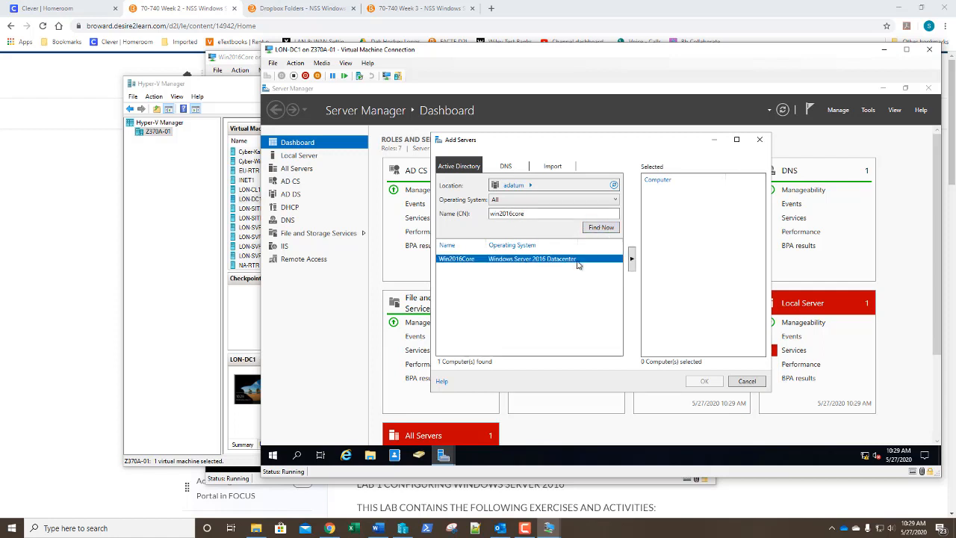
pyautogui.click(633, 260)
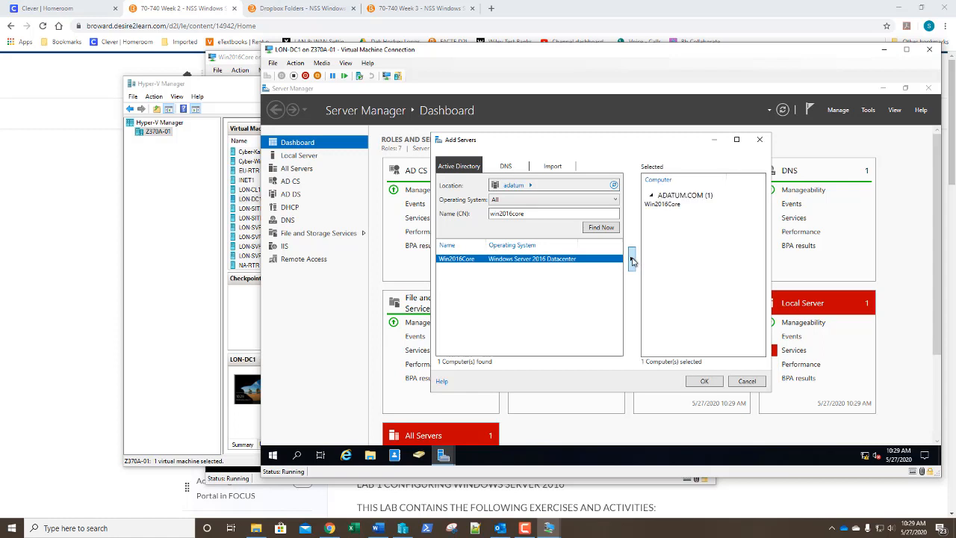
pyautogui.click(706, 382)
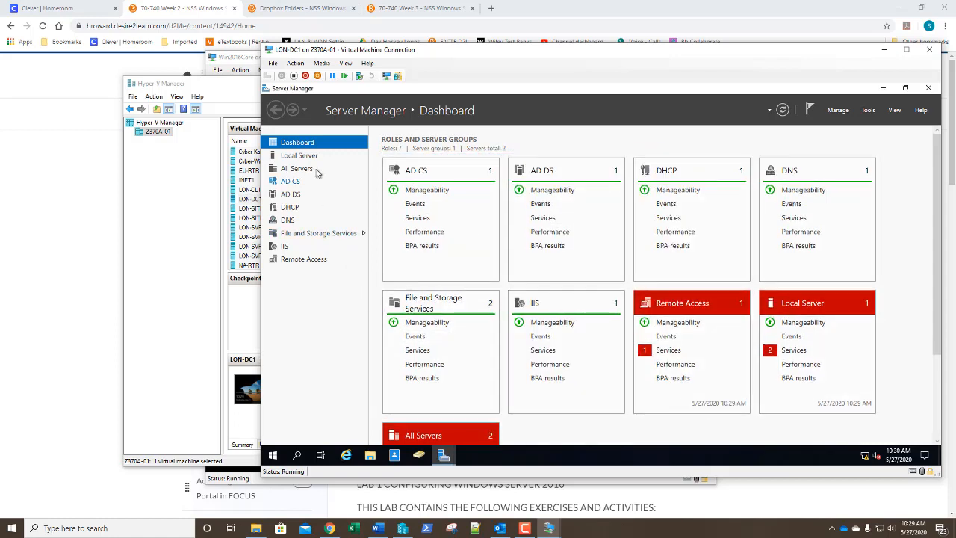
pyautogui.click(837, 113)
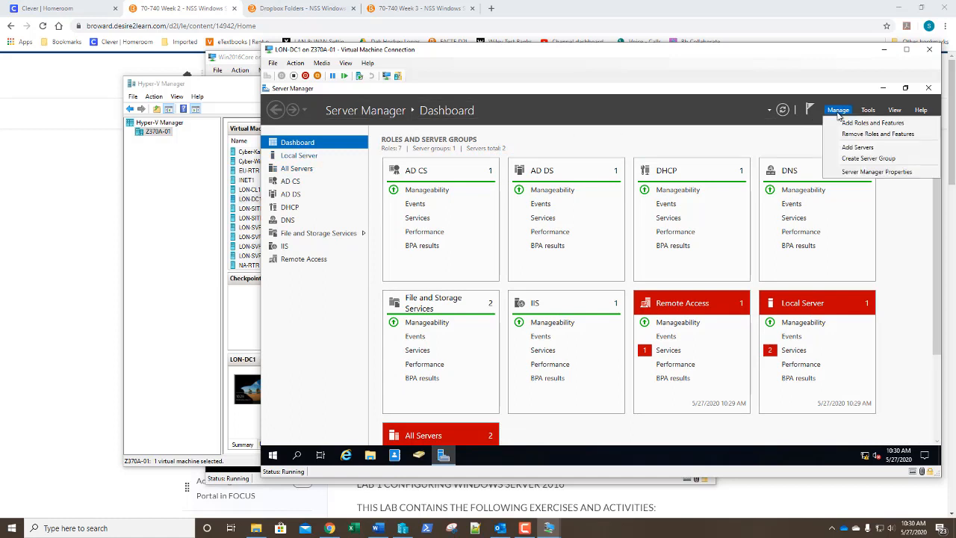
# Step: Install Web Server (IIS) with default role services on Win2016Core via Add Roles and Features
pyautogui.click(840, 124)
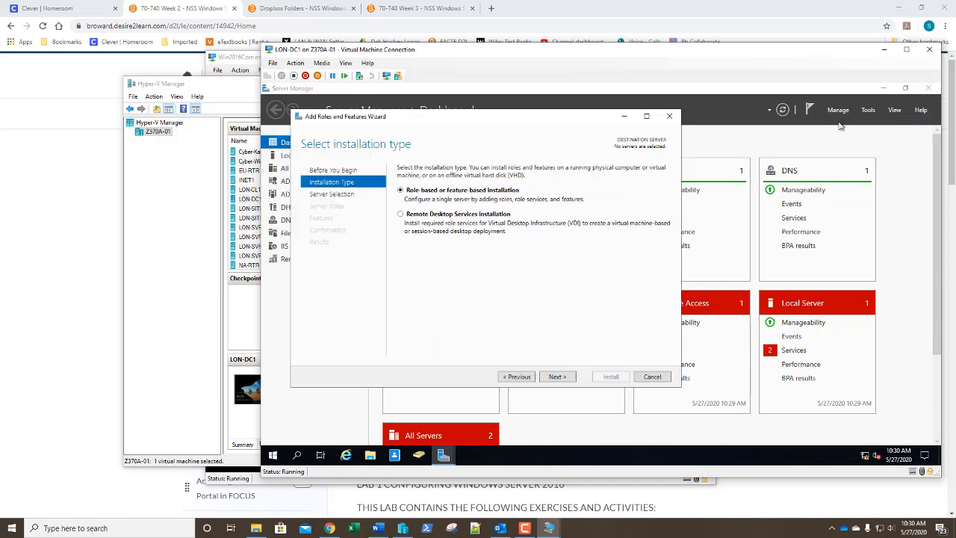
pyautogui.click(556, 378)
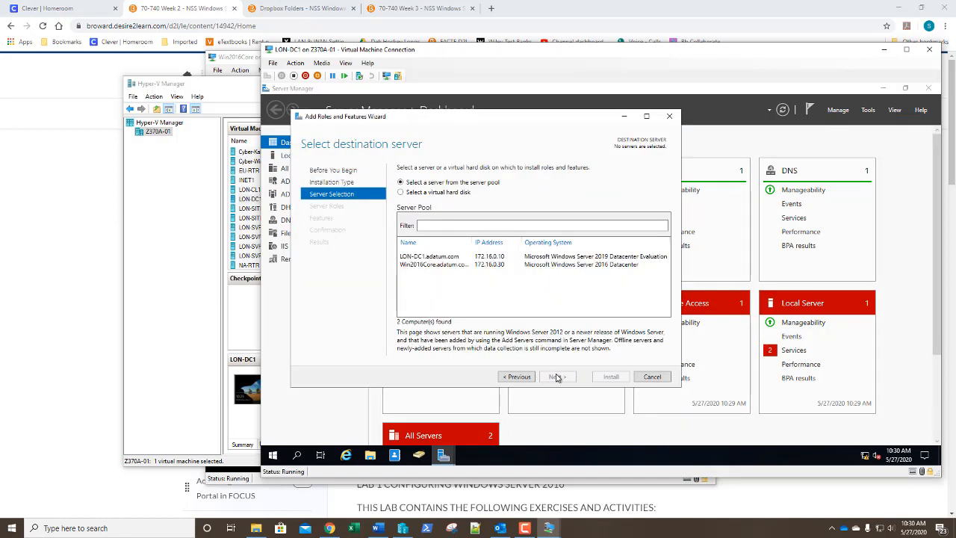
pyautogui.click(447, 267)
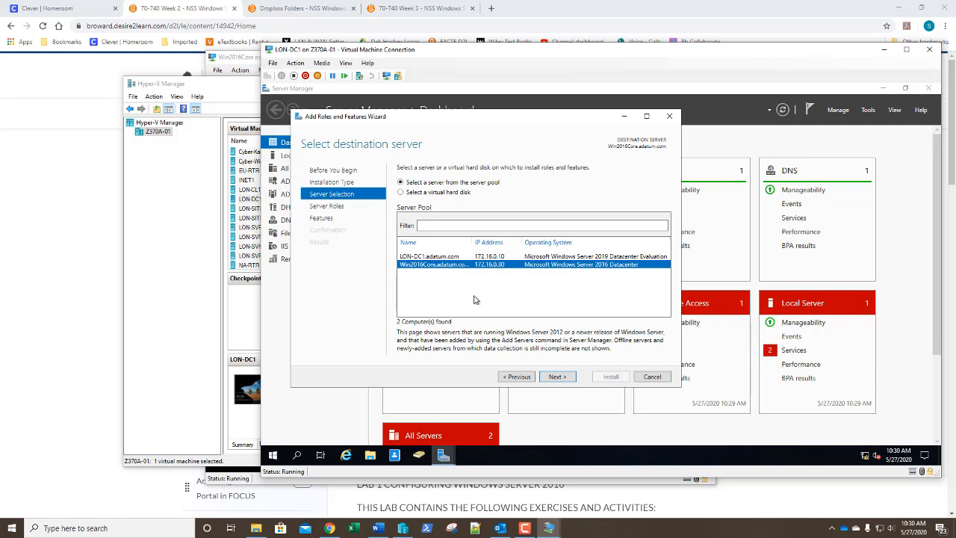
pyautogui.click(557, 377)
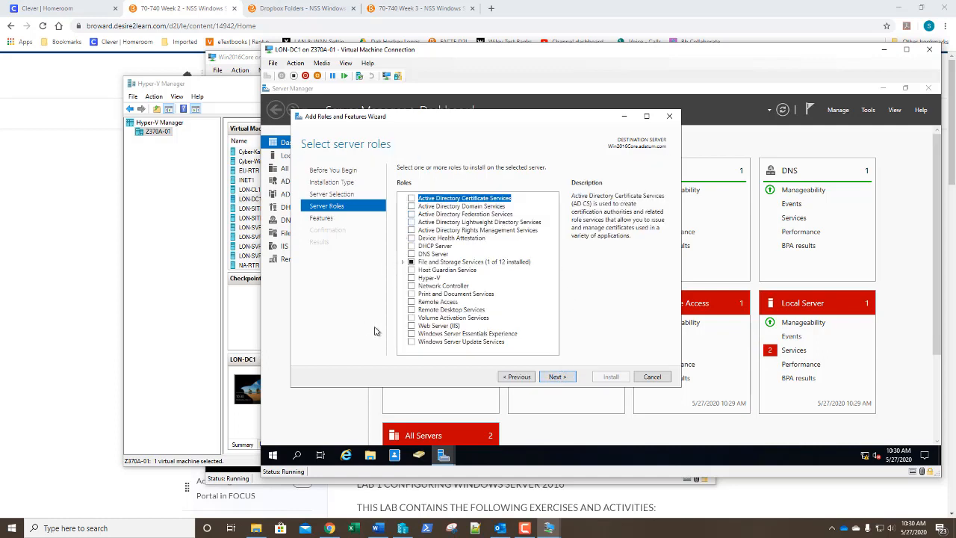
pyautogui.click(411, 327)
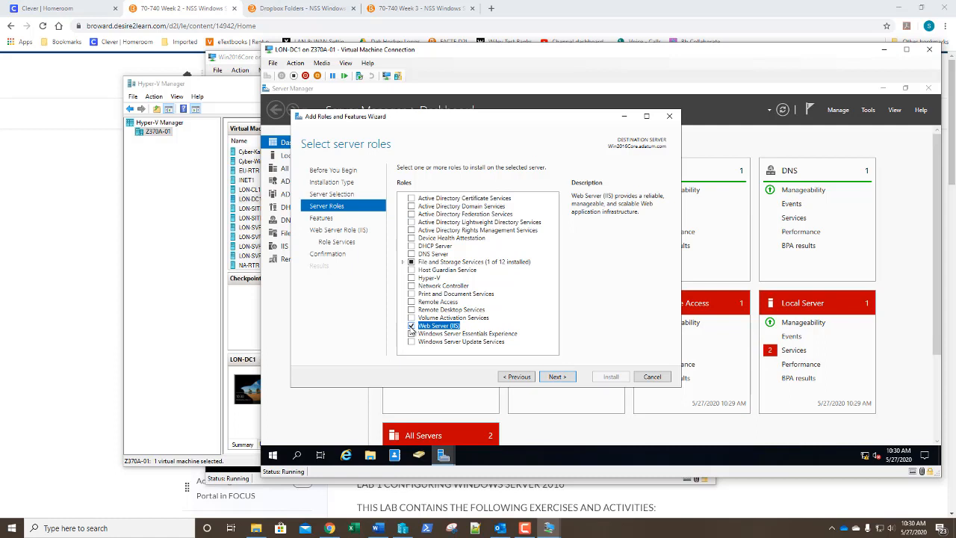
pyautogui.click(554, 377)
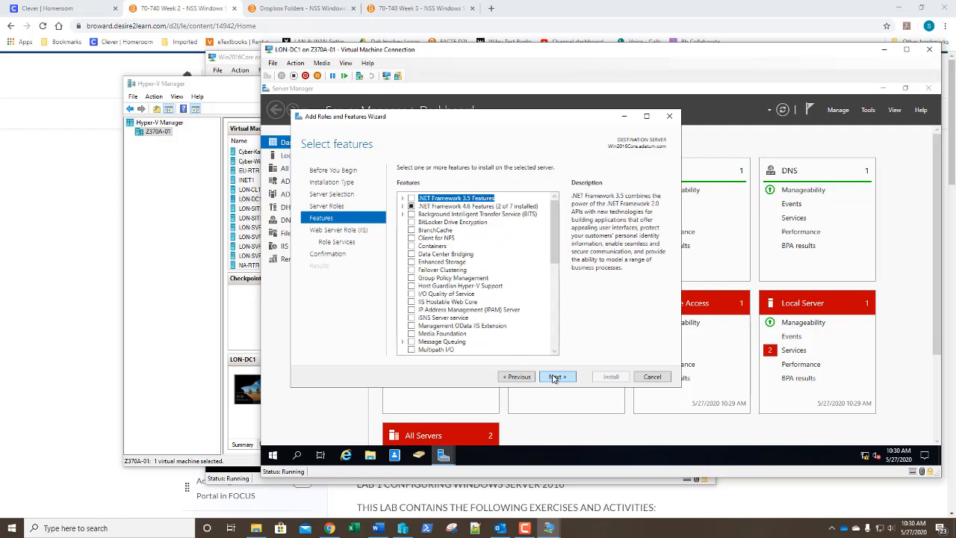
pyautogui.click(557, 377)
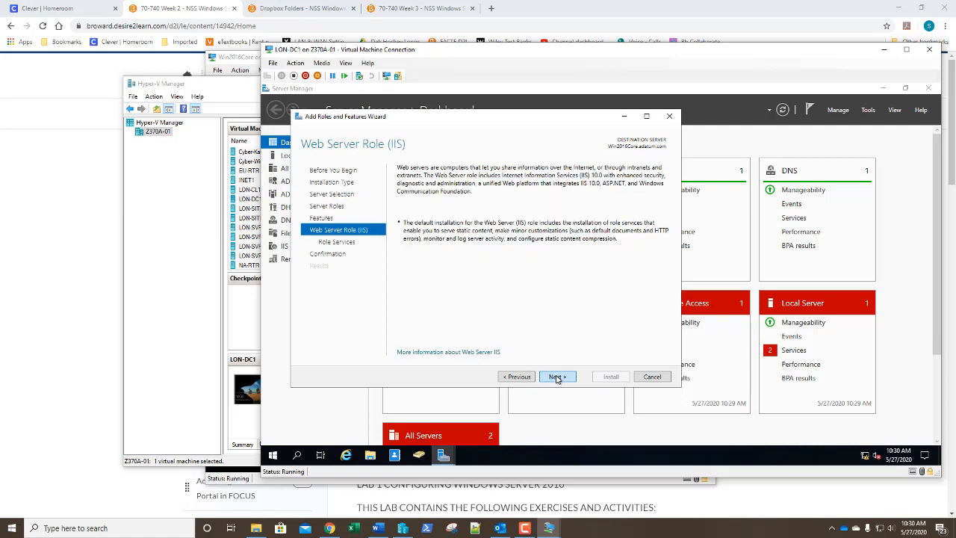
pyautogui.click(557, 378)
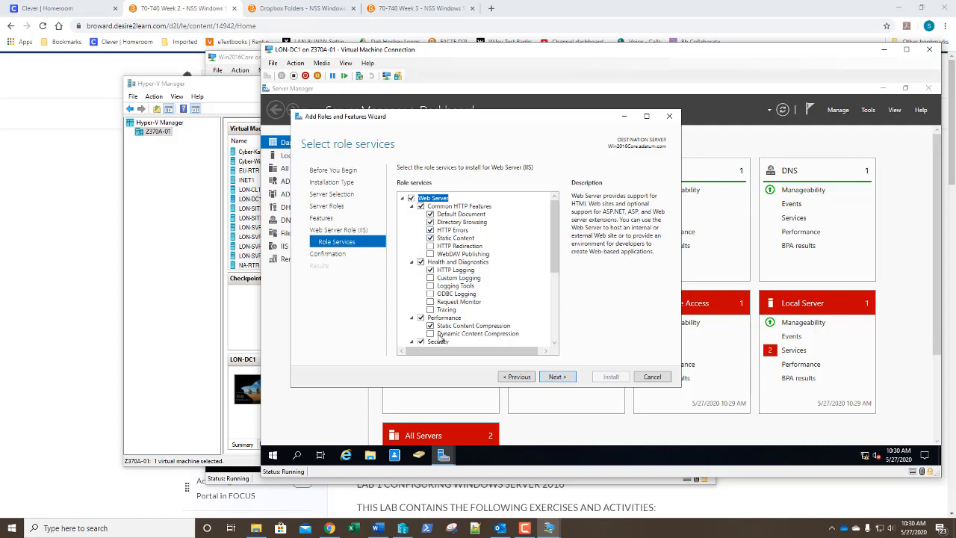
pyautogui.click(557, 377)
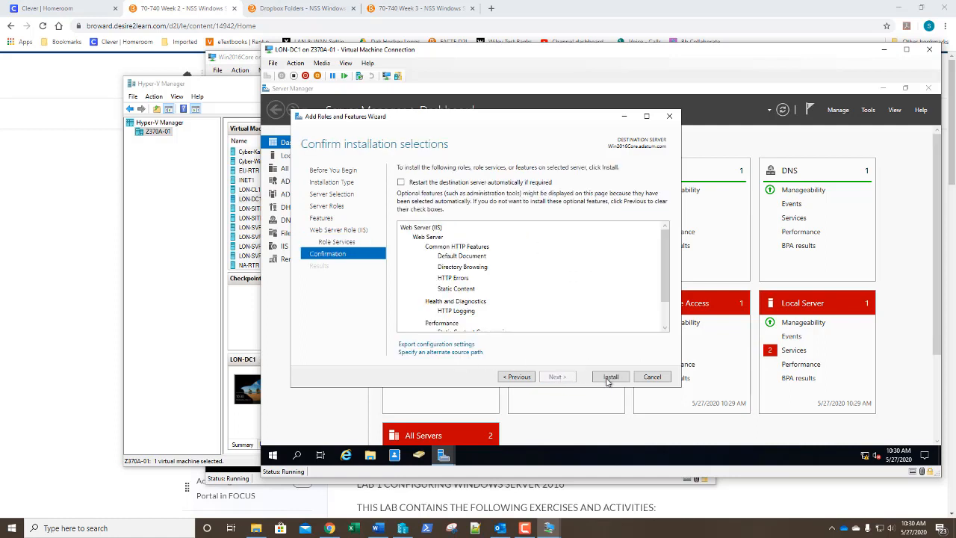
pyautogui.click(610, 378)
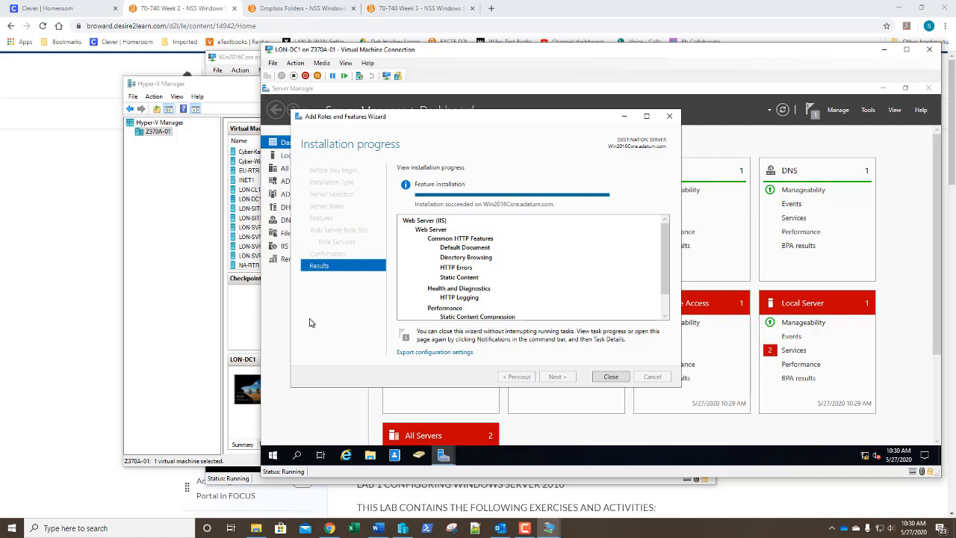
pyautogui.click(610, 376)
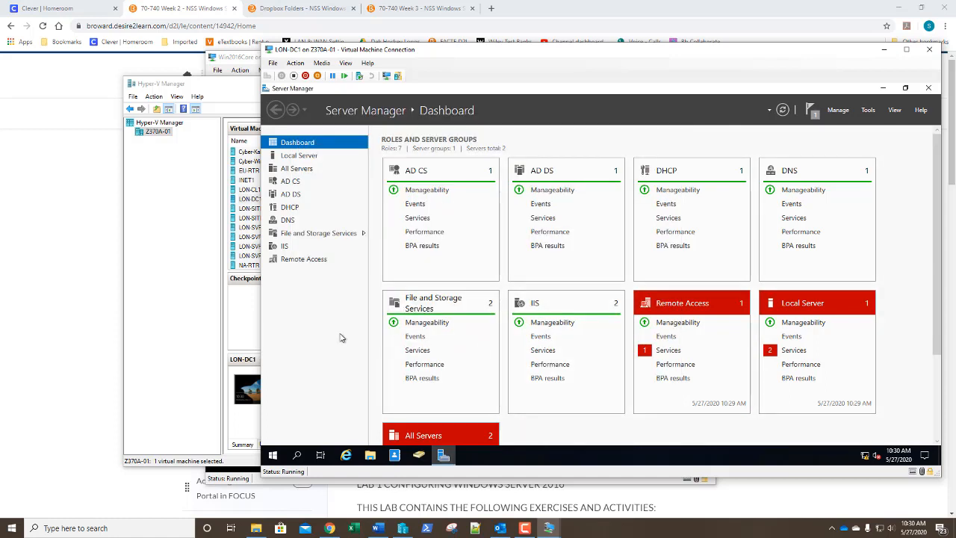
# Step: Launch IIS Manager from Tools and start the Connect to a Server wizard
pyautogui.click(867, 112)
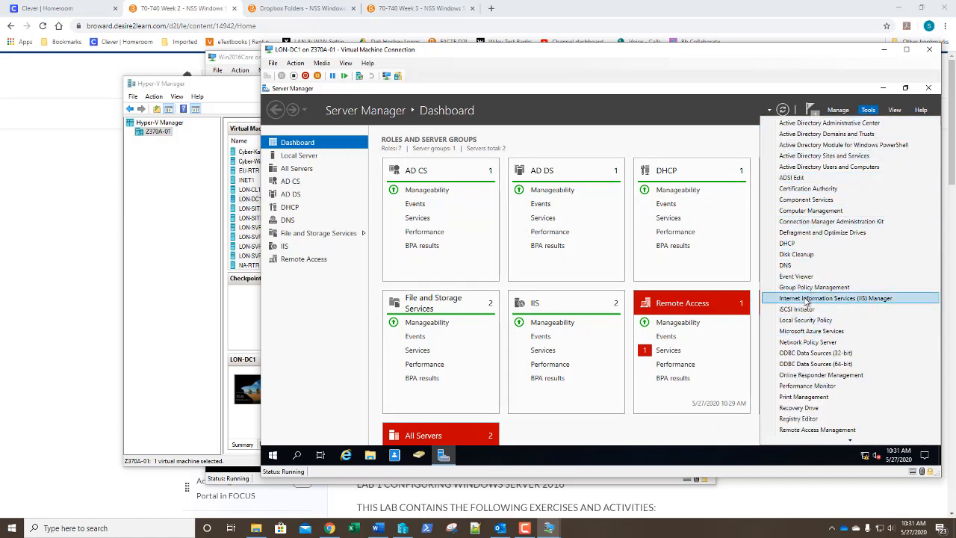
pyautogui.click(806, 298)
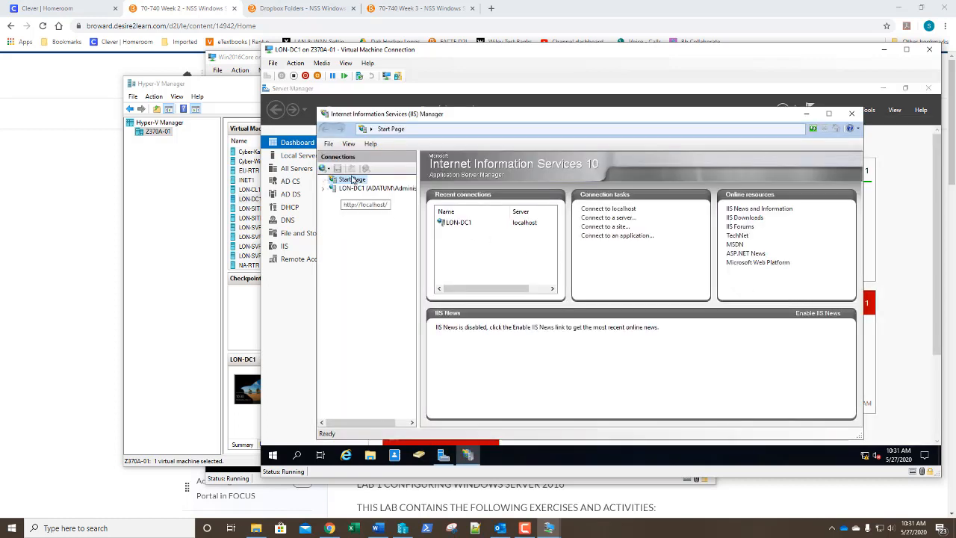
pyautogui.click(329, 145)
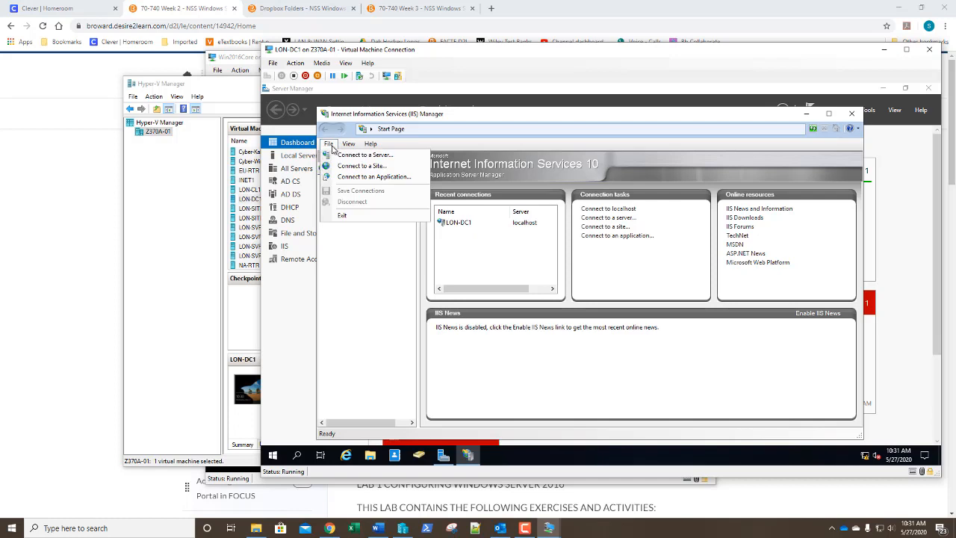
pyautogui.click(344, 157)
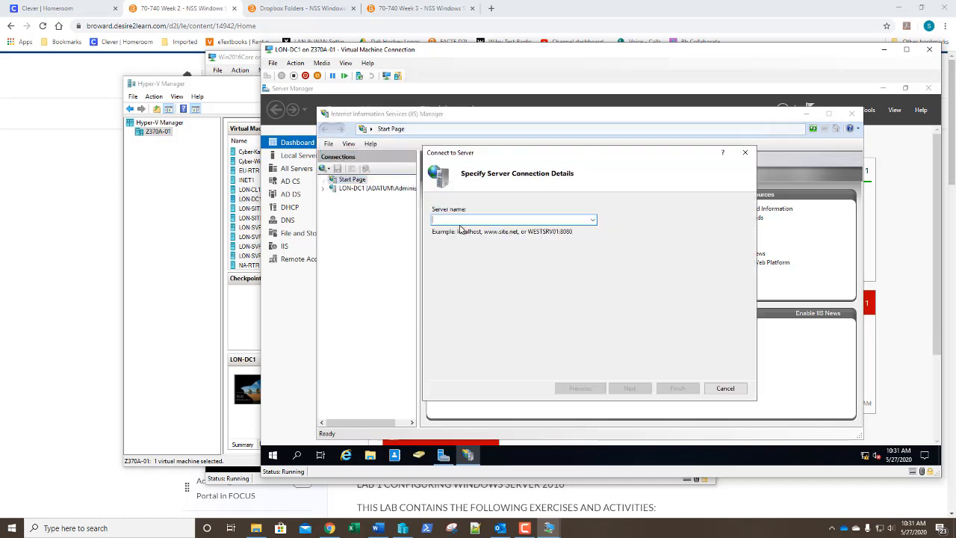
# Step: Enter server win2016core, then the domain administrator's user name and password
pyautogui.write('win')
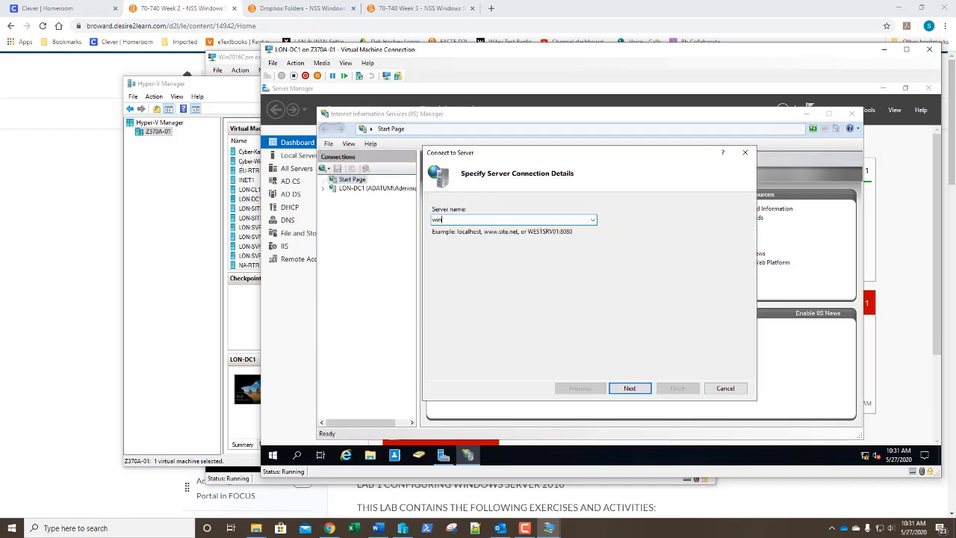
pyautogui.write('2016core')
pyautogui.press('Return')
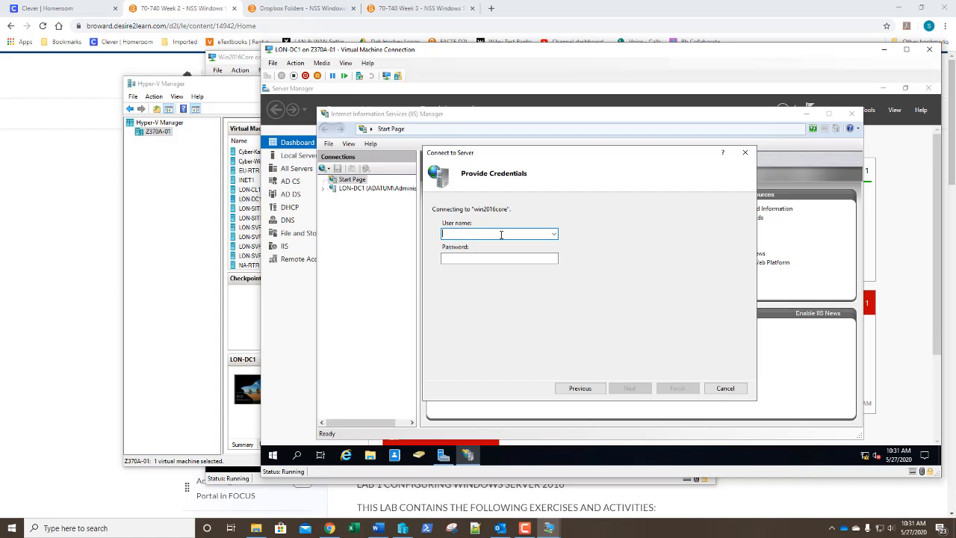
pyautogui.write('adminis')
pyautogui.write('adatum\\')
pyautogui.press('Tab')
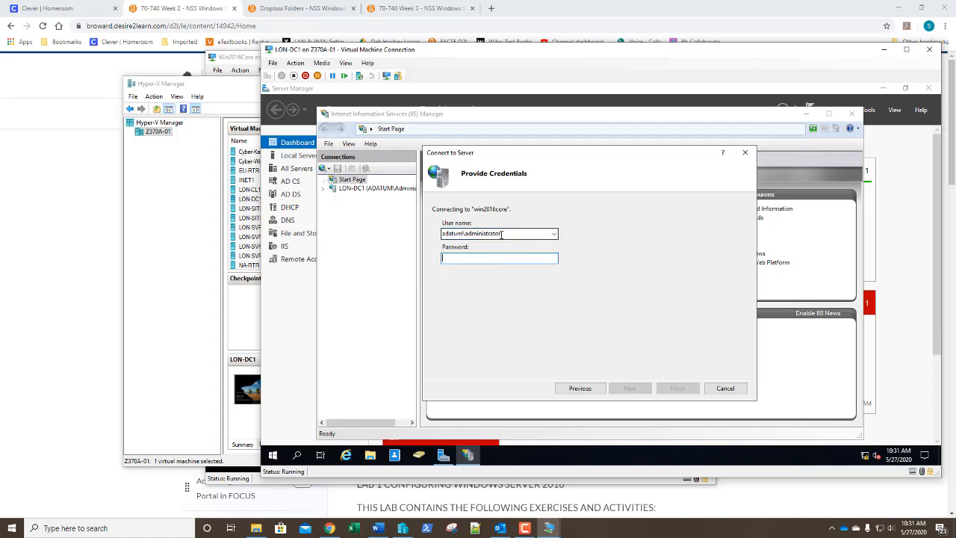
pyautogui.write('Pa')
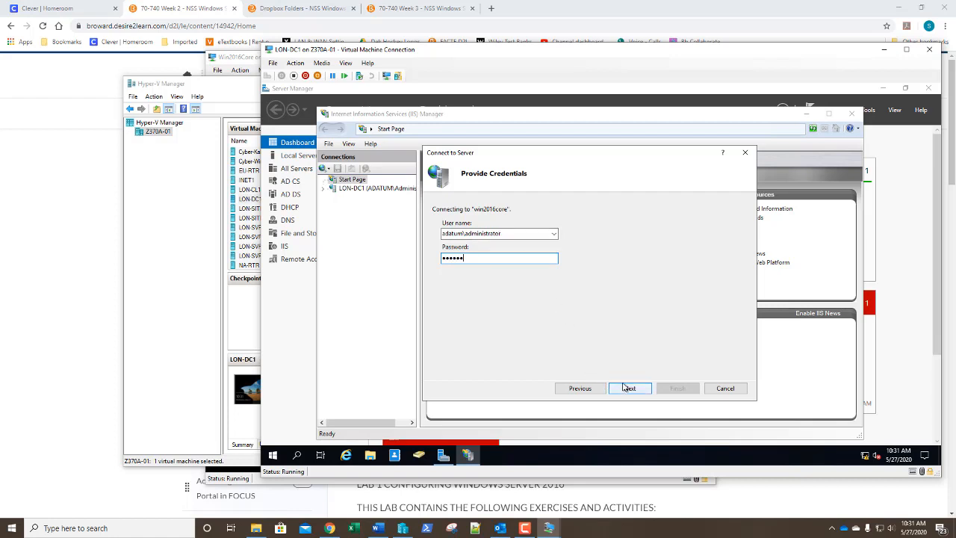
pyautogui.press('BackSpace')
pyautogui.press('BackSpace')
pyautogui.press('BackSpace')
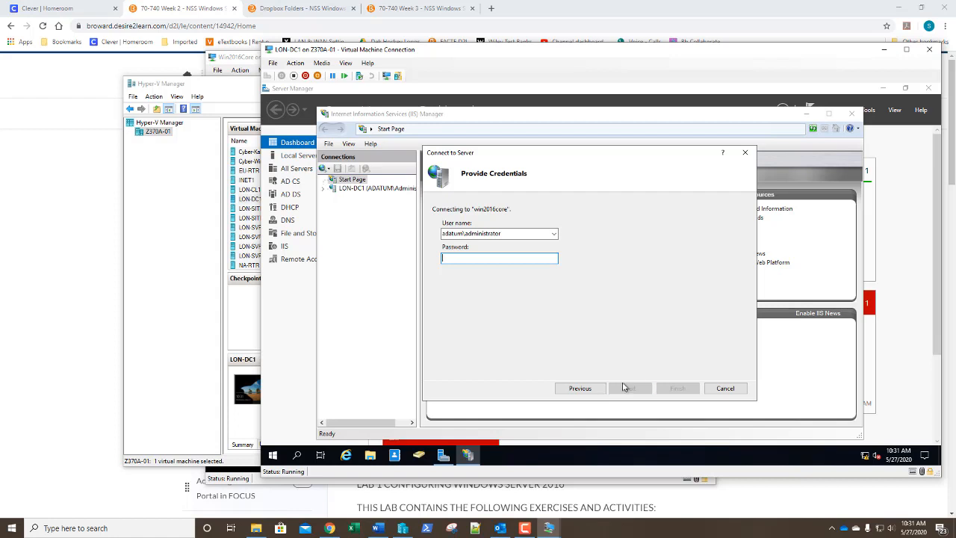
pyautogui.write('Pa')
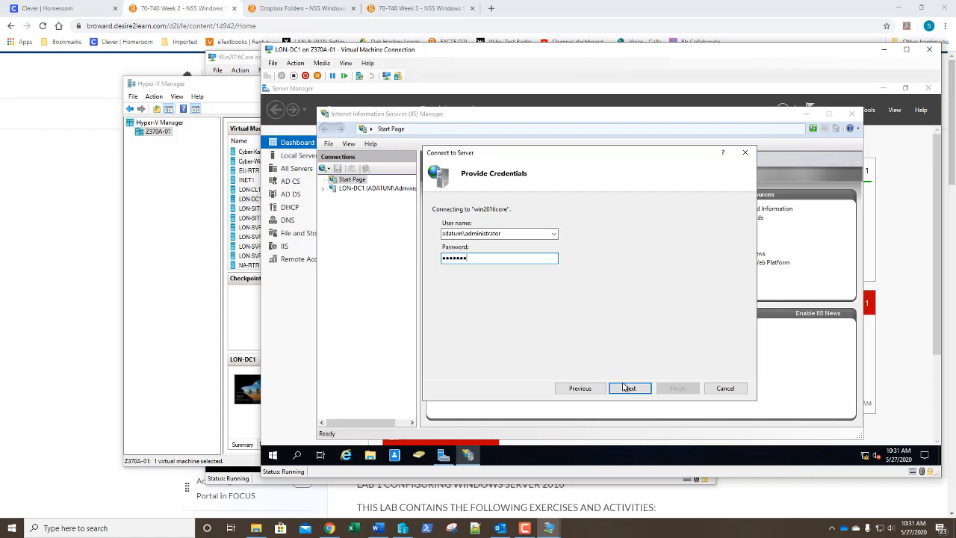
# Step: Attempt the win2016core connection, then retry with the domain prefix removed and password re-entered
pyautogui.click(626, 388)
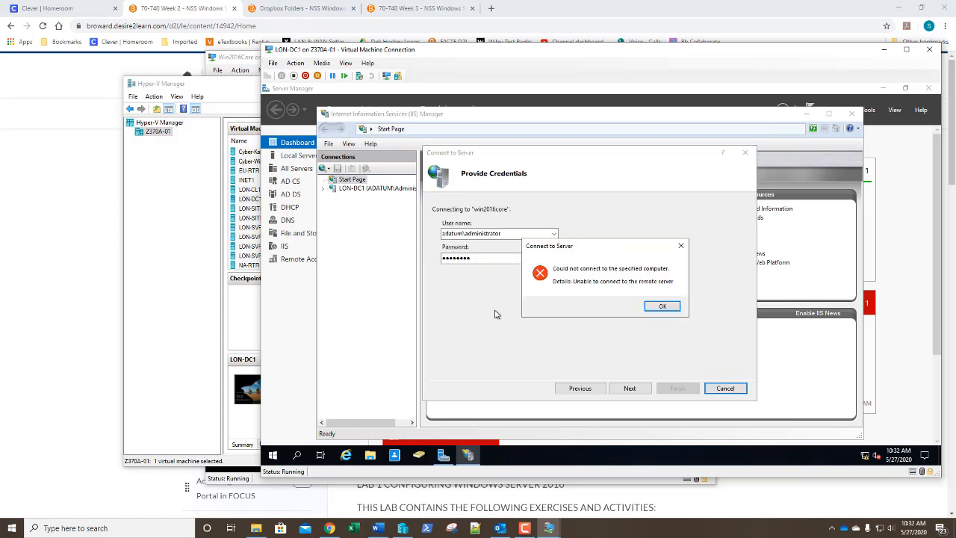
pyautogui.click(662, 306)
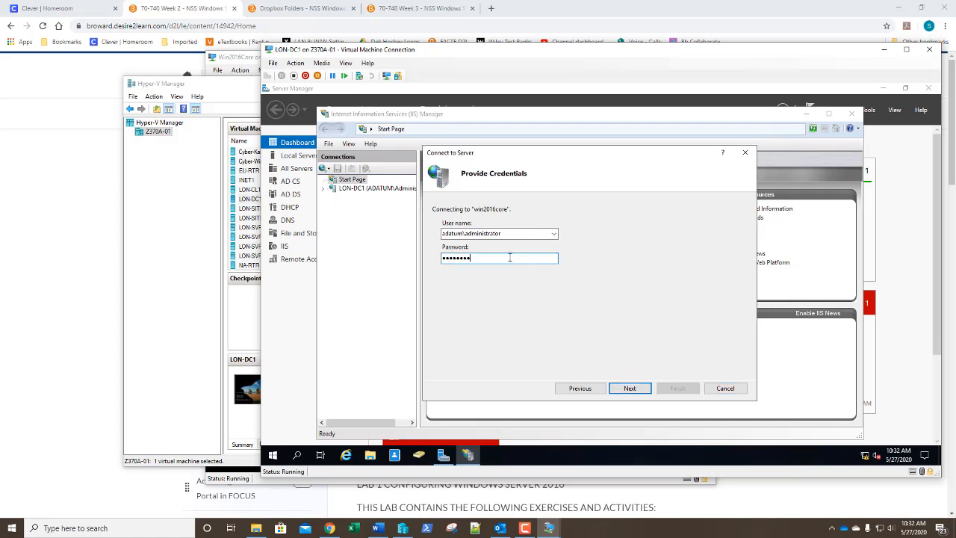
pyautogui.doubleClick(466, 234)
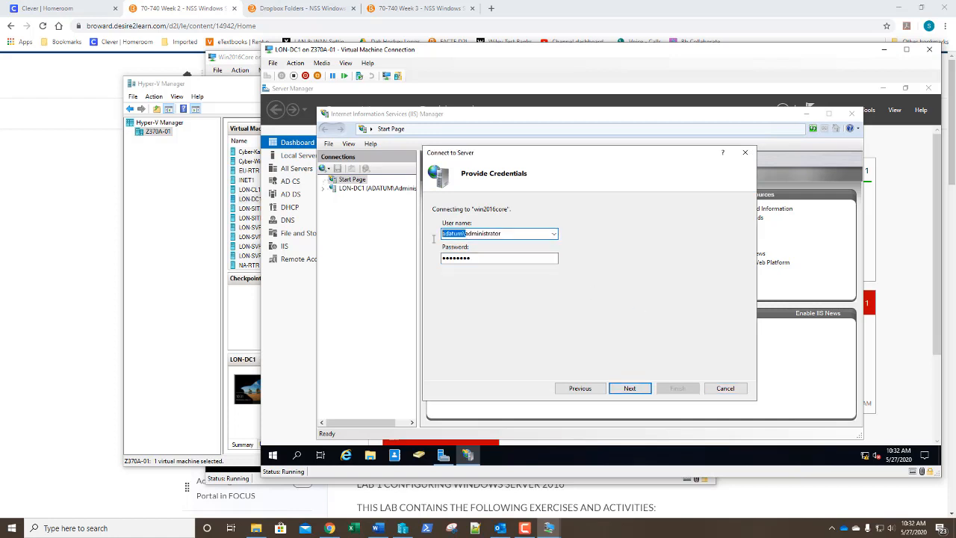
pyautogui.press('Delete')
pyautogui.click(464, 260)
pyautogui.doubleClick(472, 260)
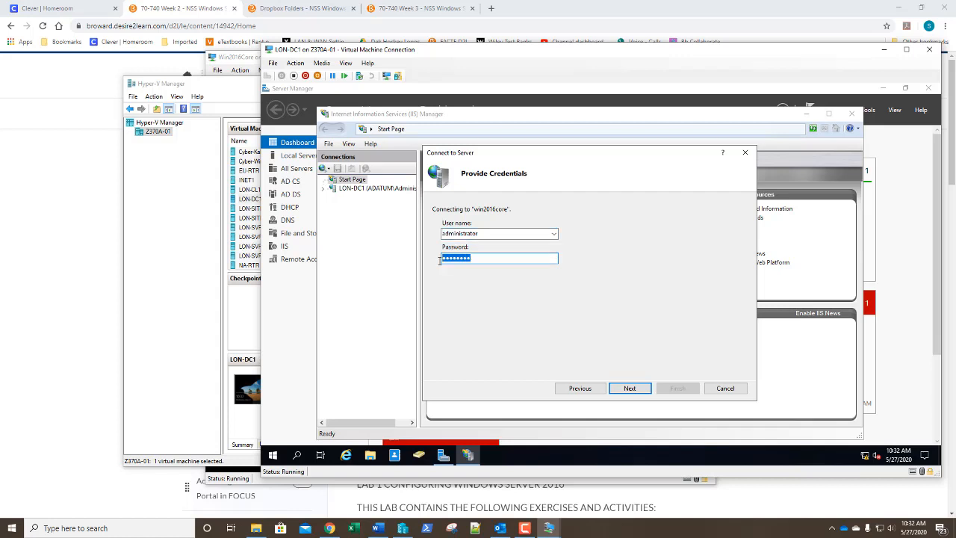
pyautogui.write('P')
pyautogui.click(638, 389)
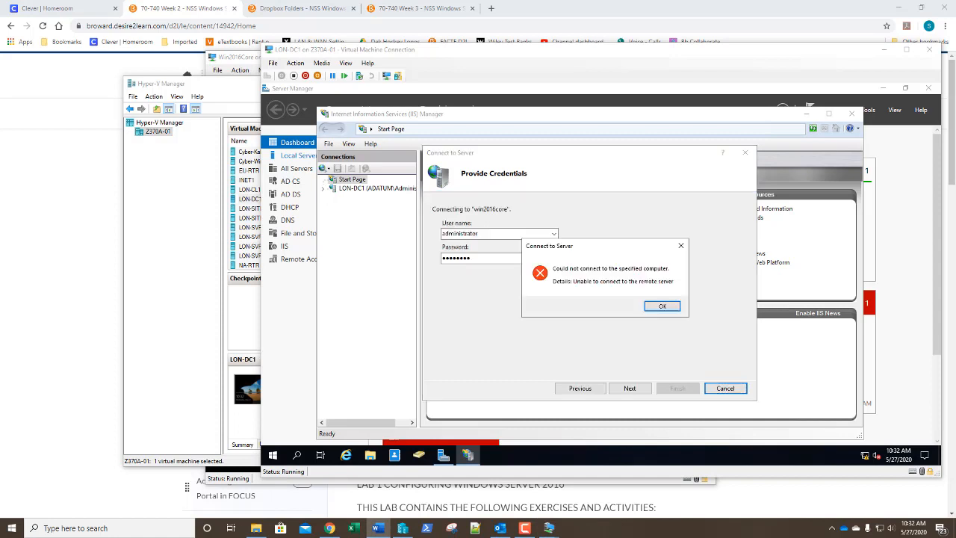
# Step: Cancel the failed connection, close IIS Manager and the LON-DC1 console window
pyautogui.click(662, 305)
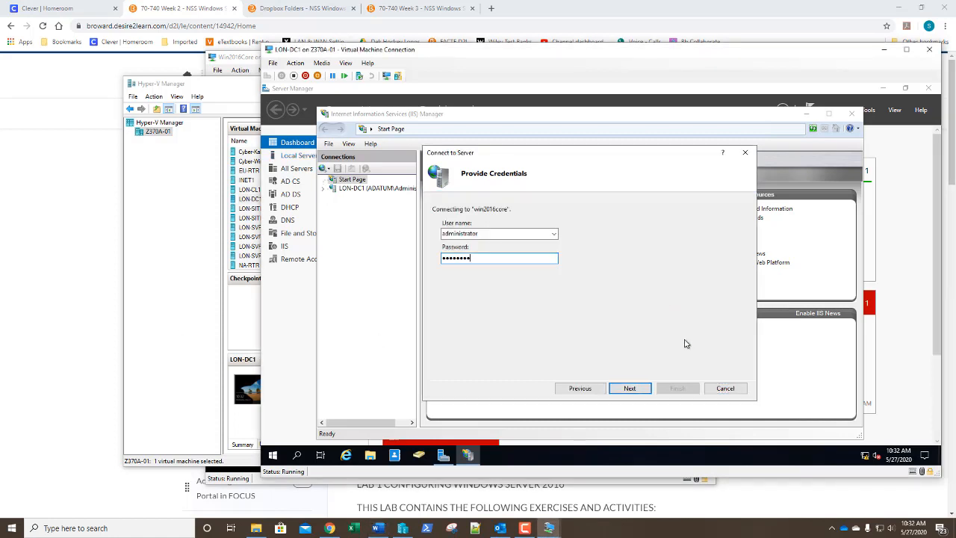
pyautogui.click(726, 390)
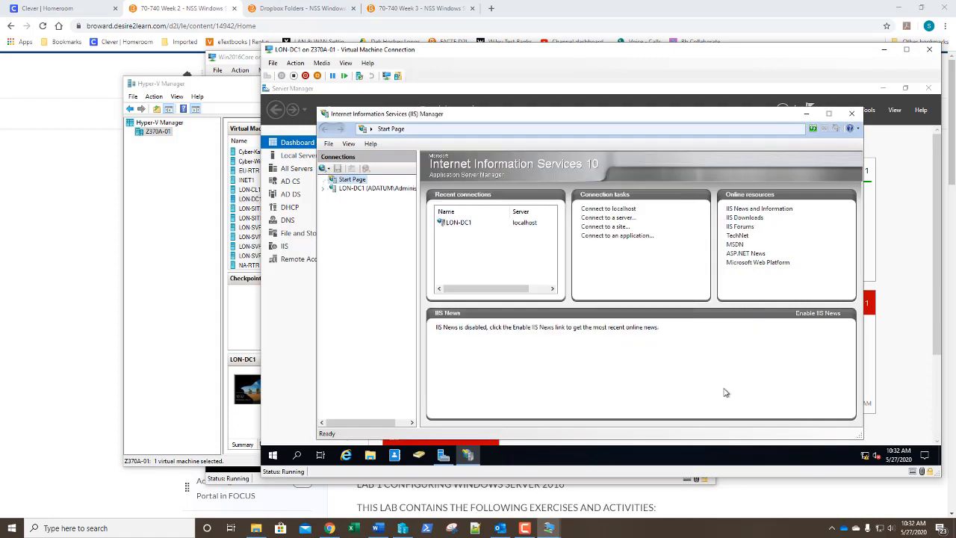
pyautogui.click(853, 115)
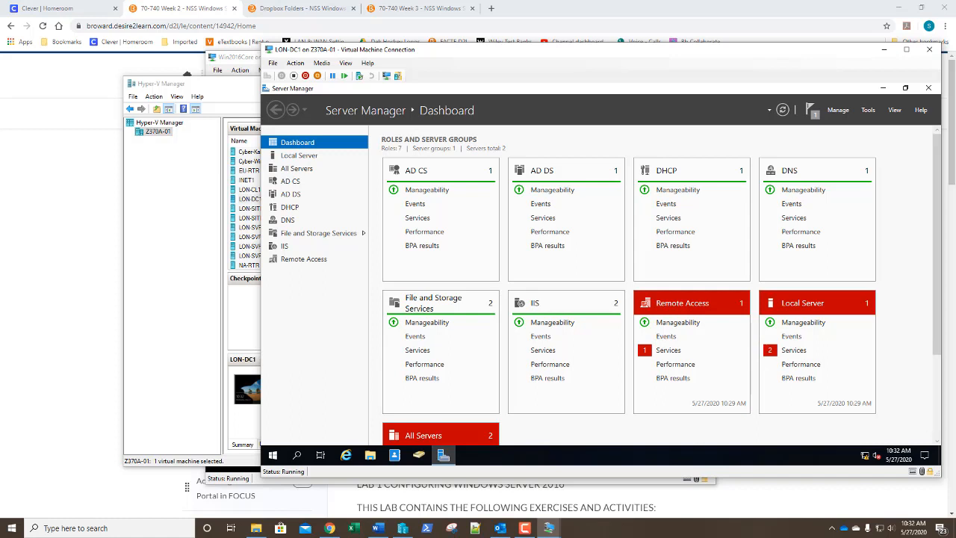
pyautogui.click(929, 50)
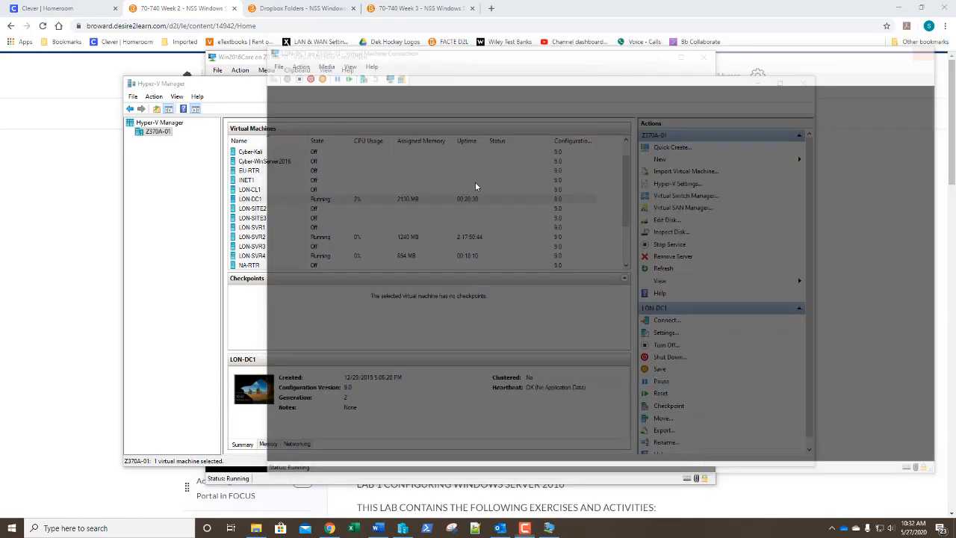
pyautogui.click(274, 256)
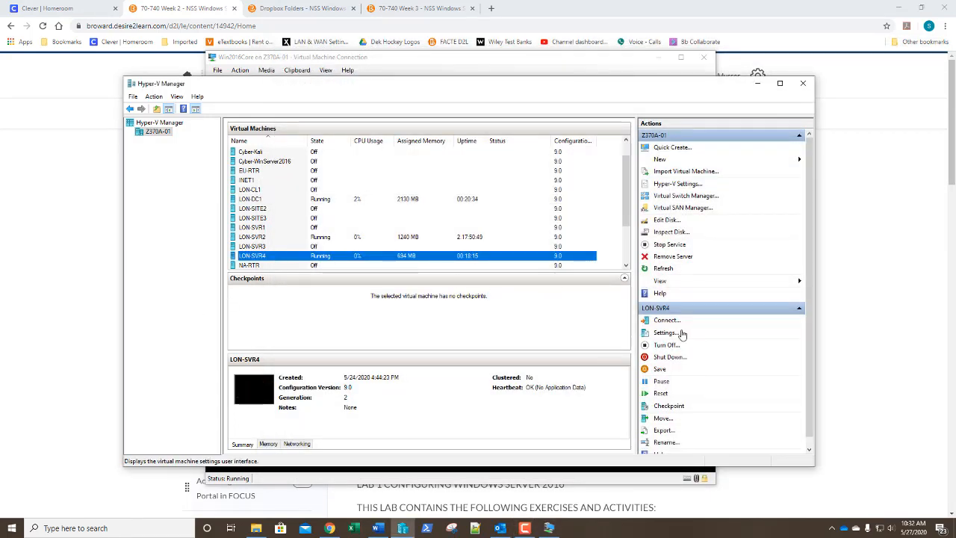
pyautogui.click(664, 333)
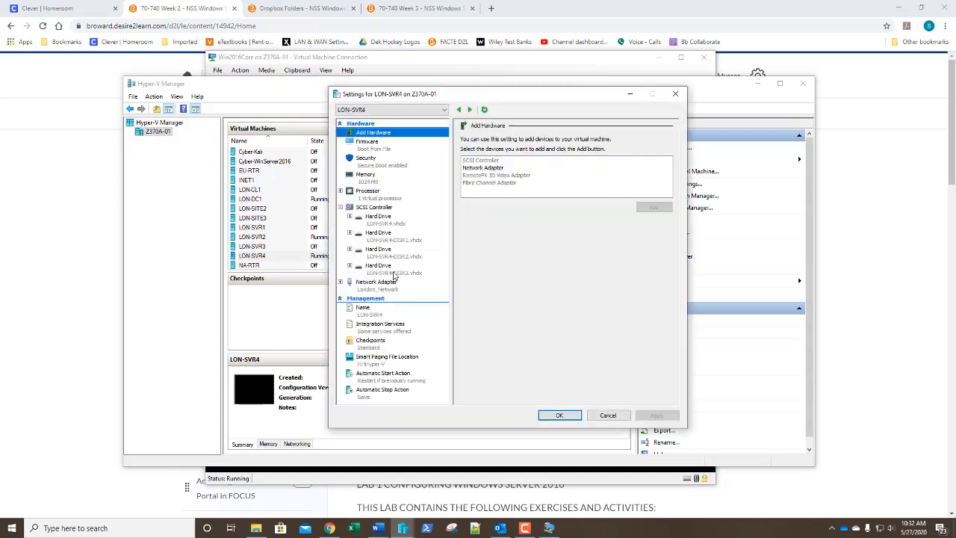
pyautogui.click(394, 273)
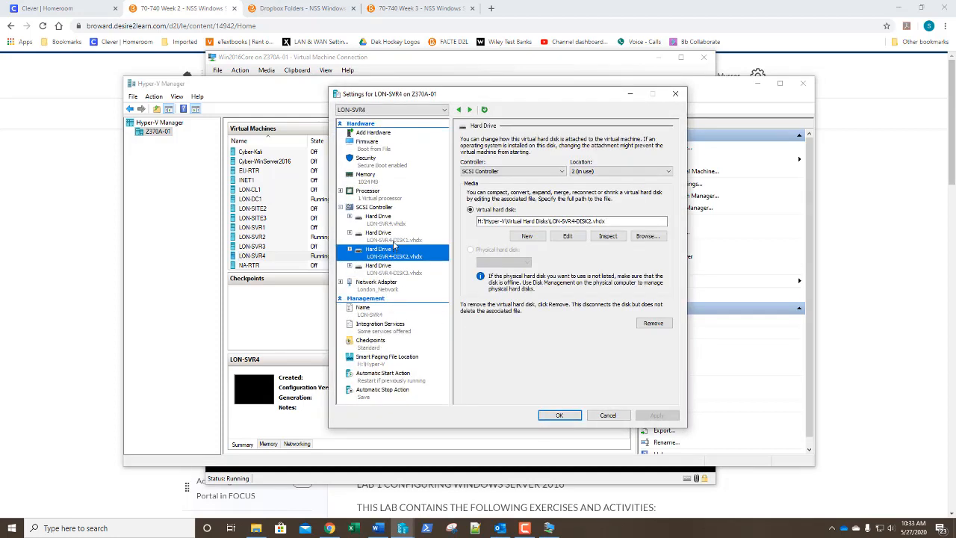
pyautogui.click(394, 237)
pyautogui.click(603, 236)
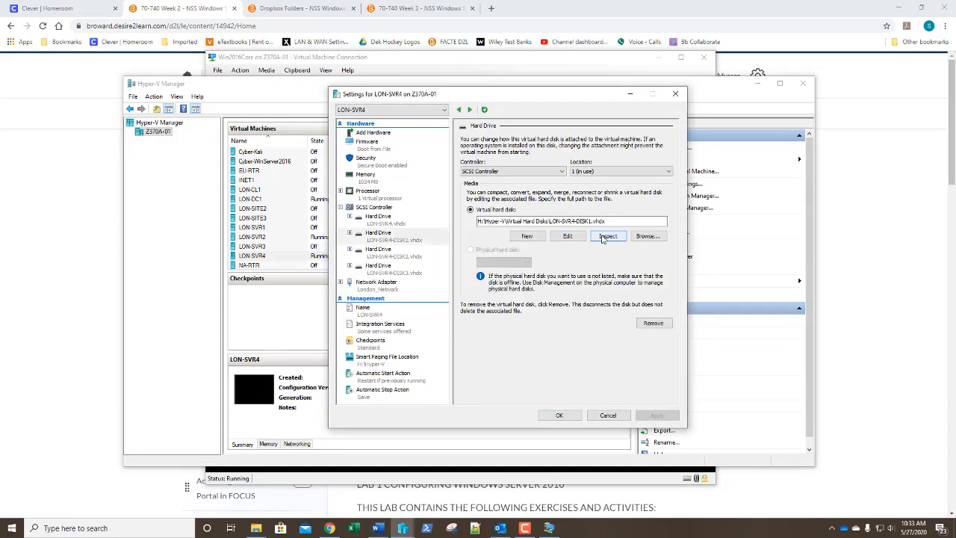
pyautogui.moveTo(150, 180); pyautogui.dragTo(129, 181)
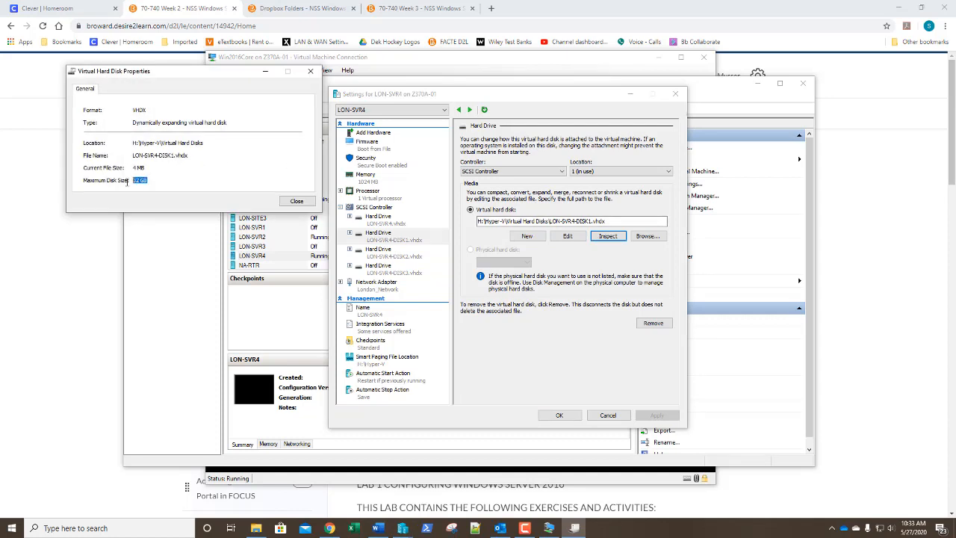
pyautogui.click(297, 202)
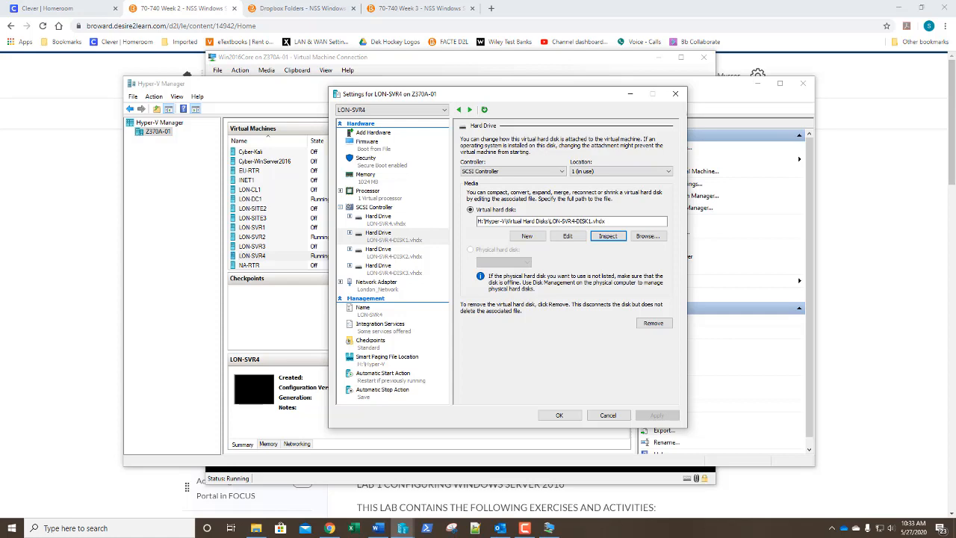
pyautogui.click(608, 415)
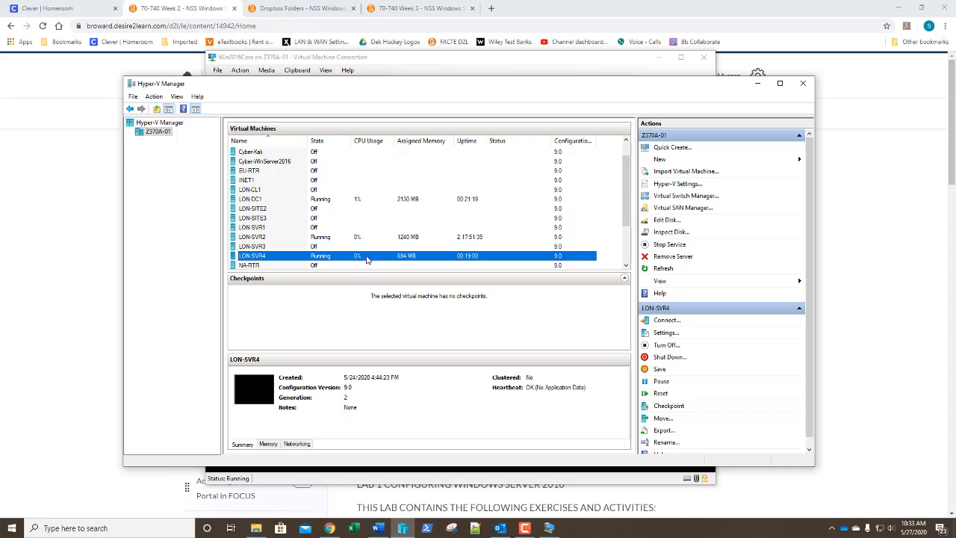
# Step: Connect to LON-SVR4 and sign in with the adatum domain administrator account and its password
pyautogui.doubleClick(366, 257)
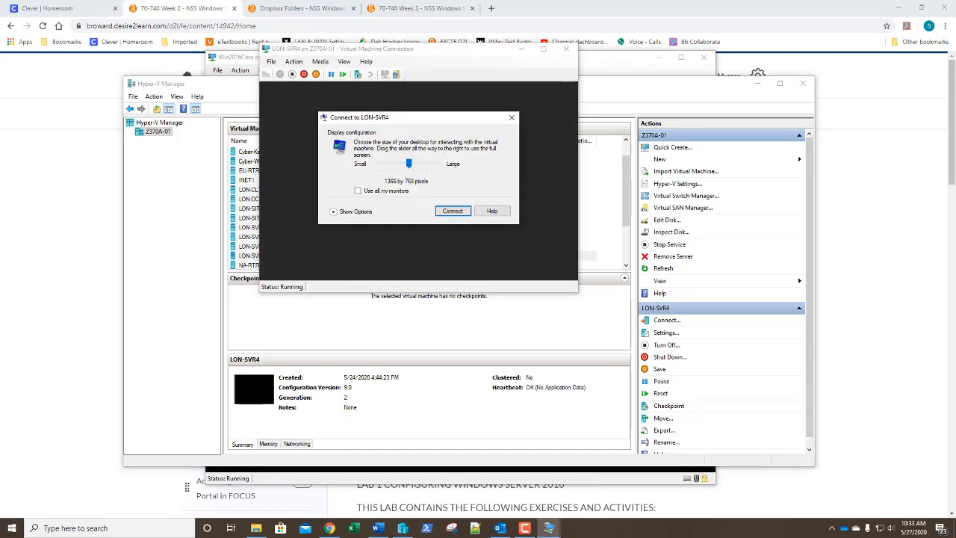
pyautogui.click(451, 211)
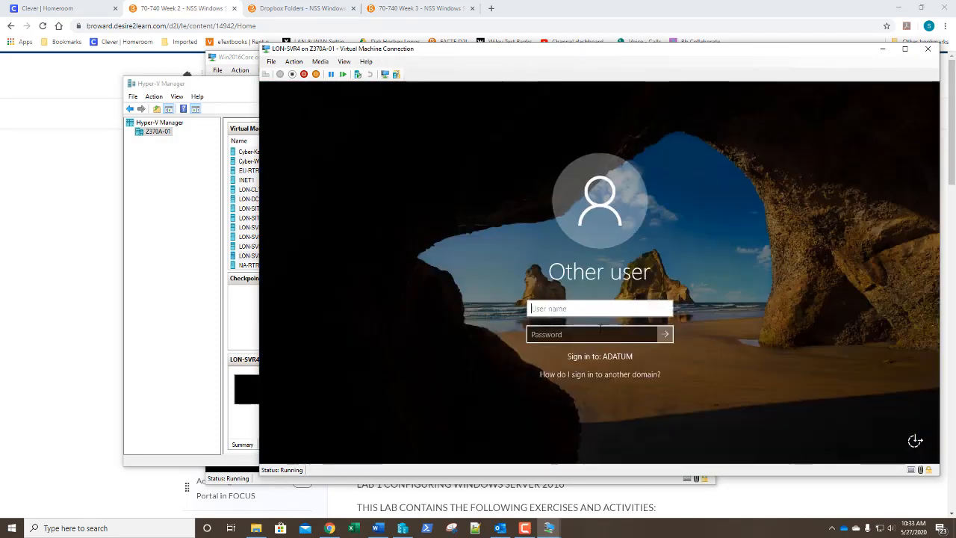
pyautogui.write('adatum\\a')
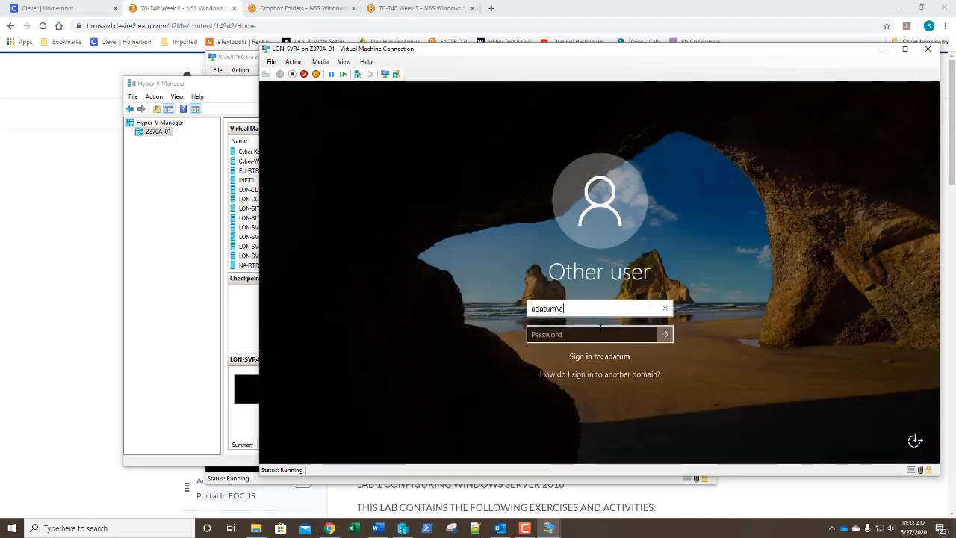
pyautogui.write('dministrat')
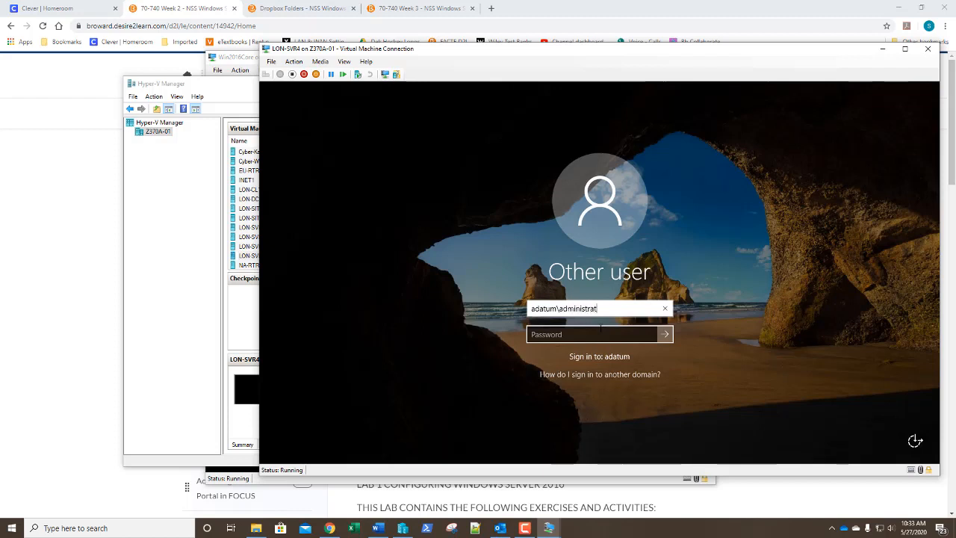
pyautogui.write('or')
pyautogui.click(601, 328)
pyautogui.write('Pa')
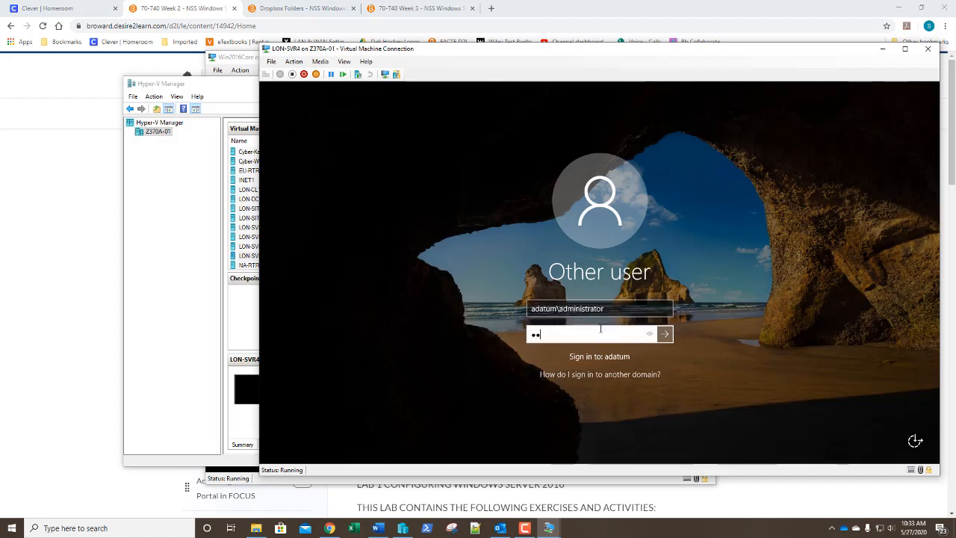
pyautogui.write('55w.rd')
pyautogui.press('Return')
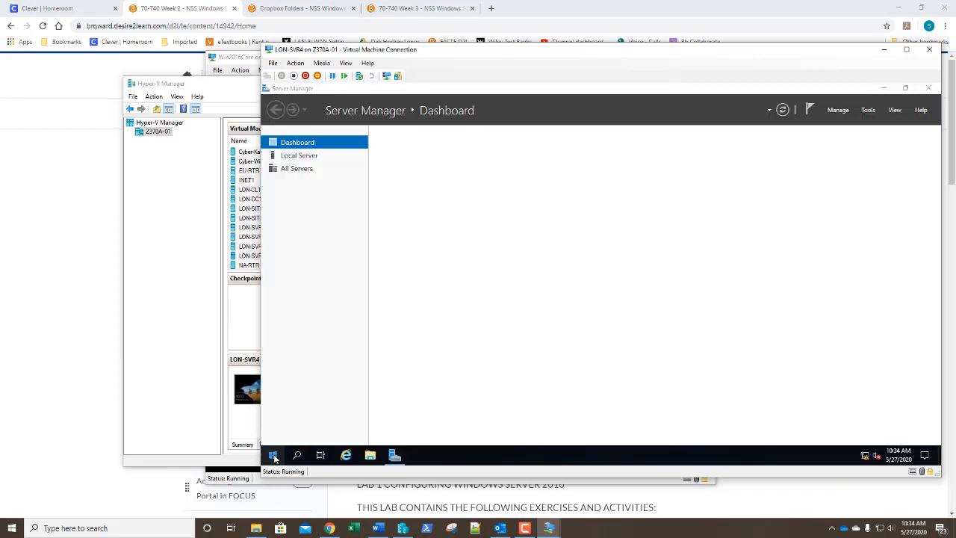
# Step: Launch Disk Management on LON-SVR4 and enlarge its disk map to show Disks 1–3
pyautogui.rightClick(273, 454)
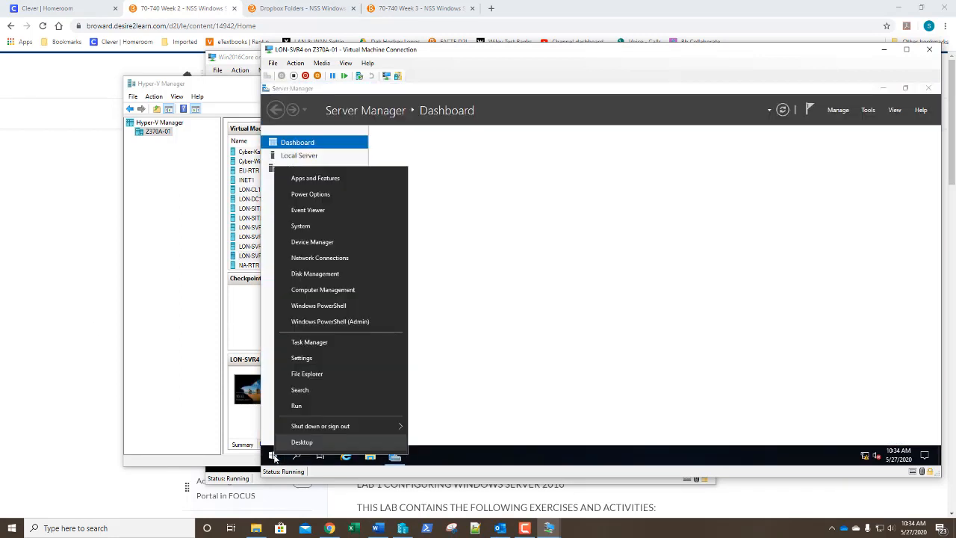
pyautogui.click(304, 274)
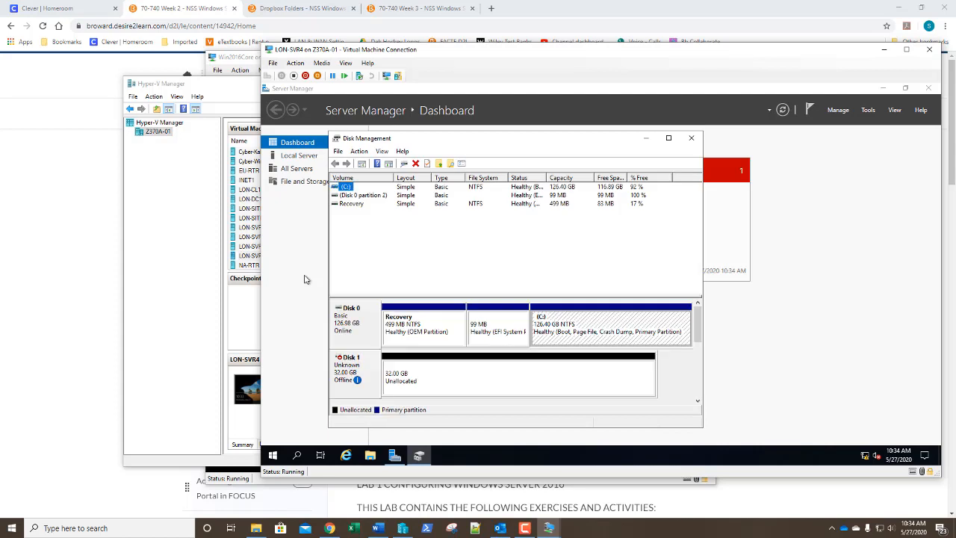
pyautogui.click(436, 295)
pyautogui.moveTo(436, 295); pyautogui.dragTo(447, 223)
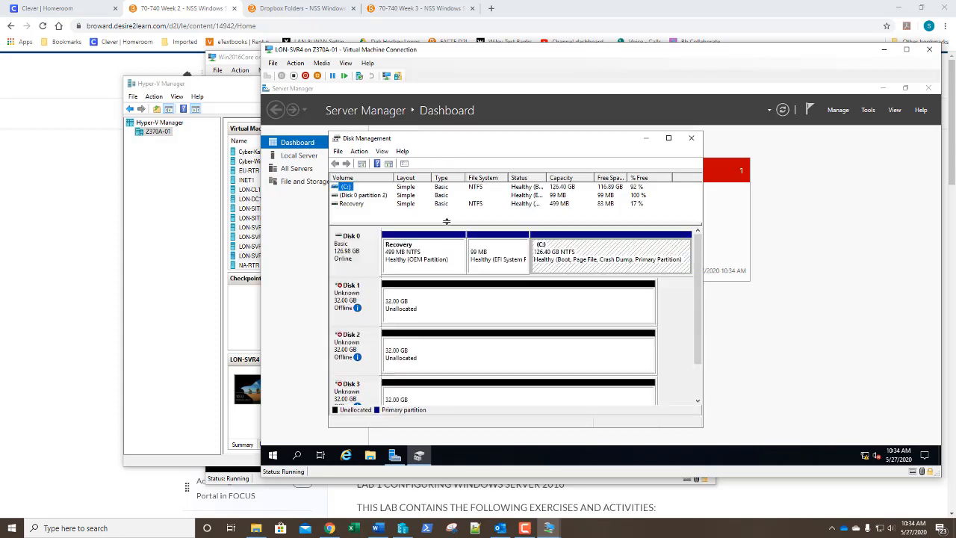
pyautogui.moveTo(466, 131); pyautogui.dragTo(472, 69)
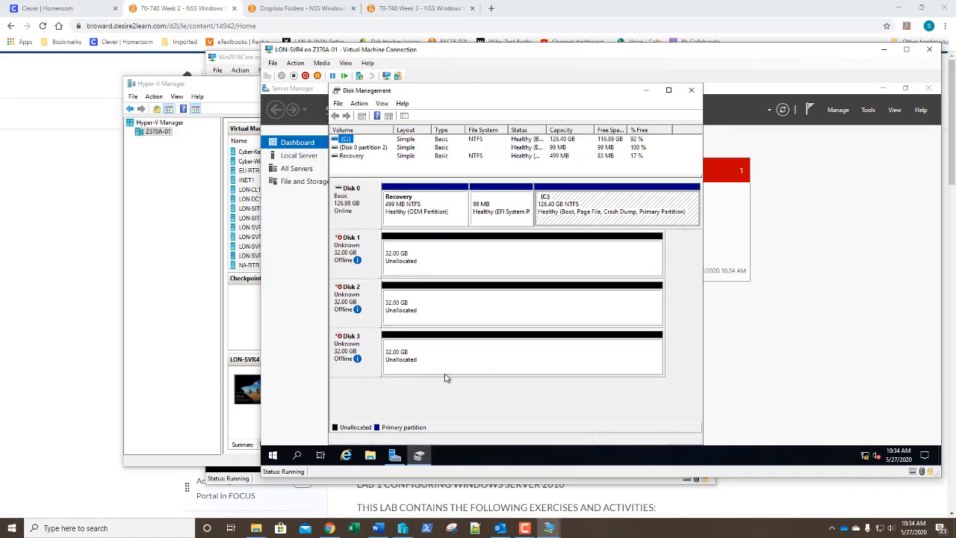
# Step: Rescan disks and bring the offline 32 GB Disk 1 online
pyautogui.click(360, 103)
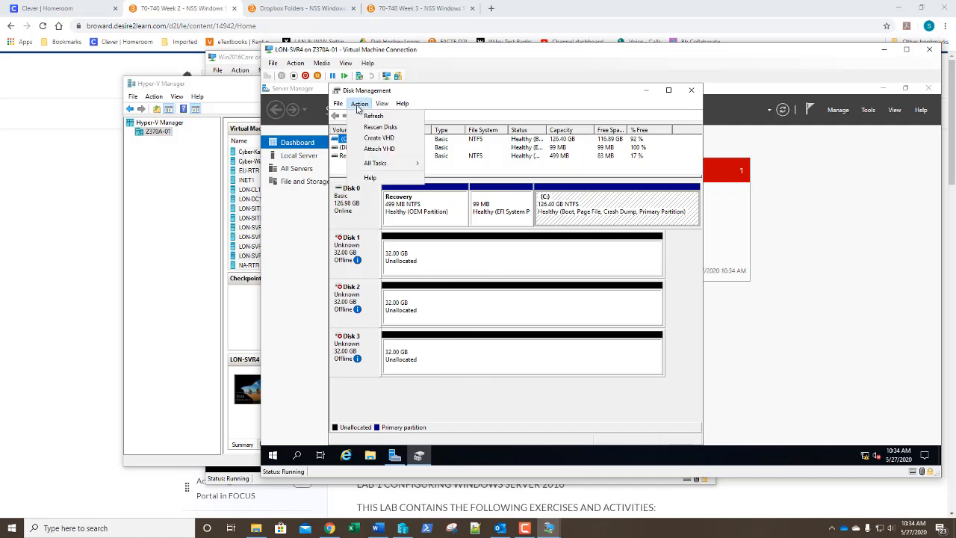
pyautogui.click(363, 127)
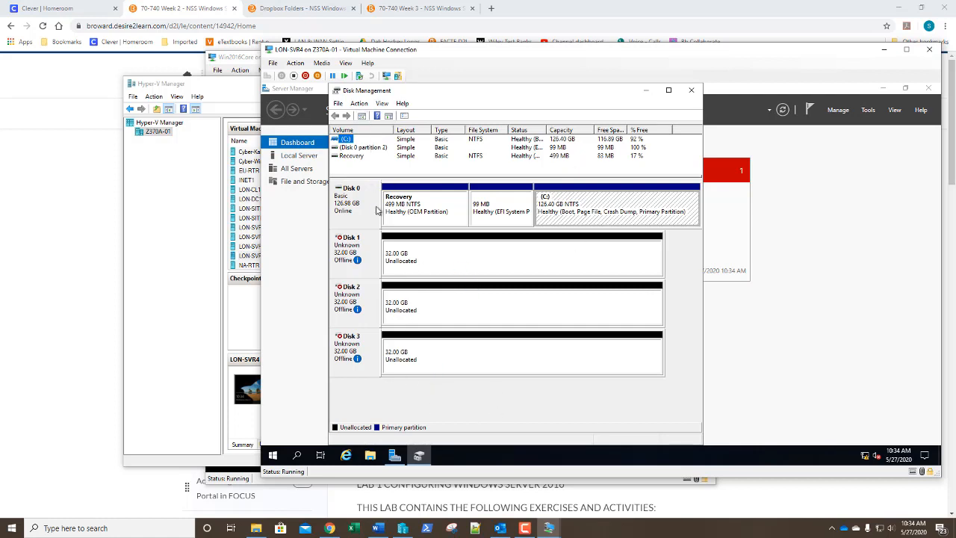
pyautogui.rightClick(363, 246)
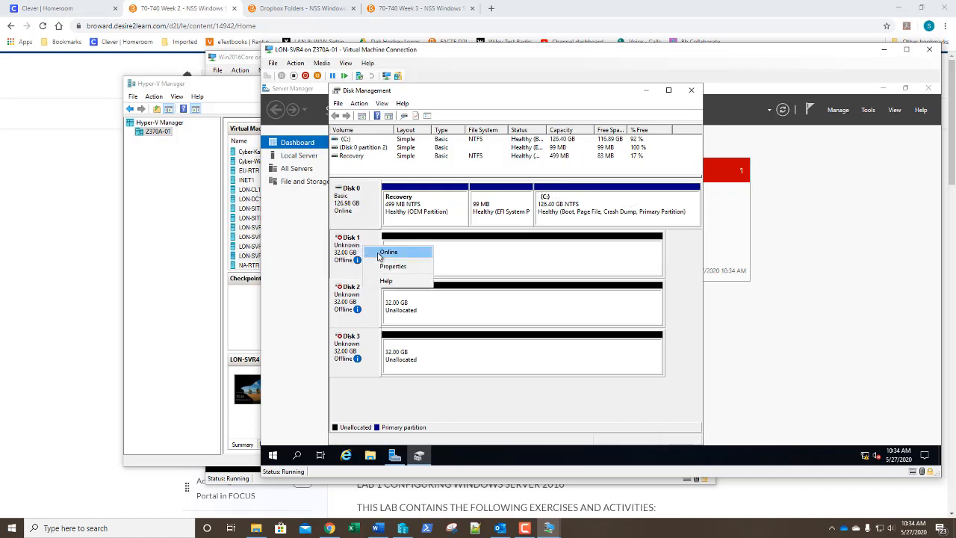
pyautogui.click(379, 254)
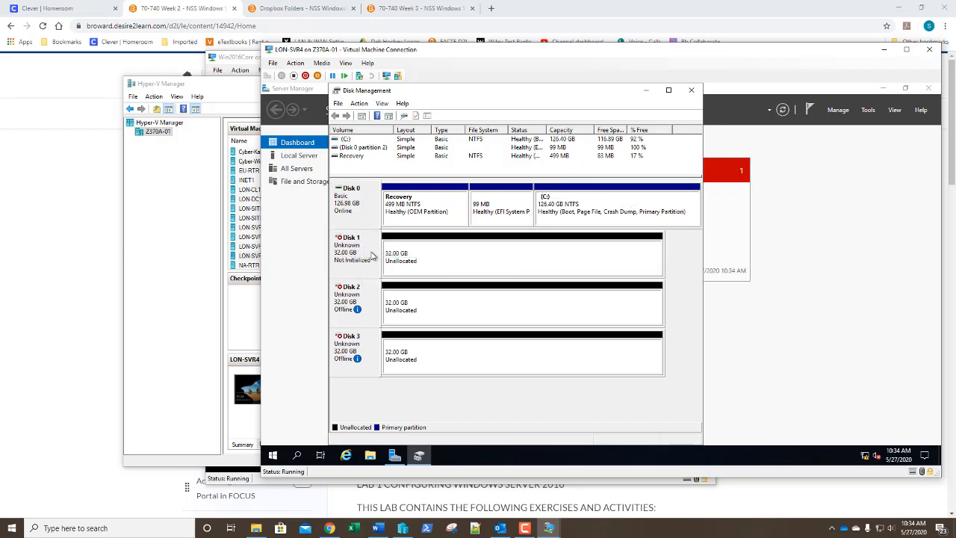
pyautogui.rightClick(376, 257)
# Step: Initialize Disk 1 with the GPT partition style, leaving 31.98 GB unallocated
pyautogui.click(380, 259)
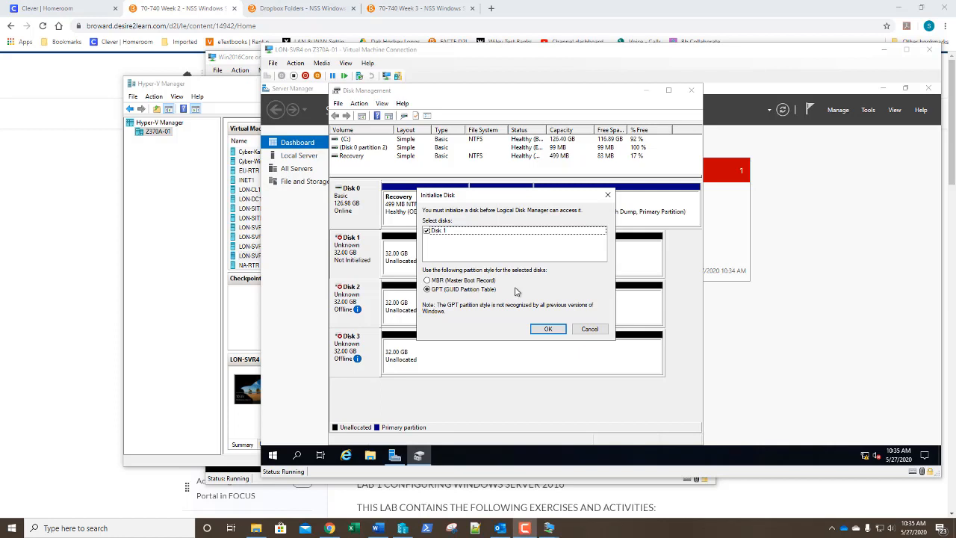
pyautogui.click(548, 330)
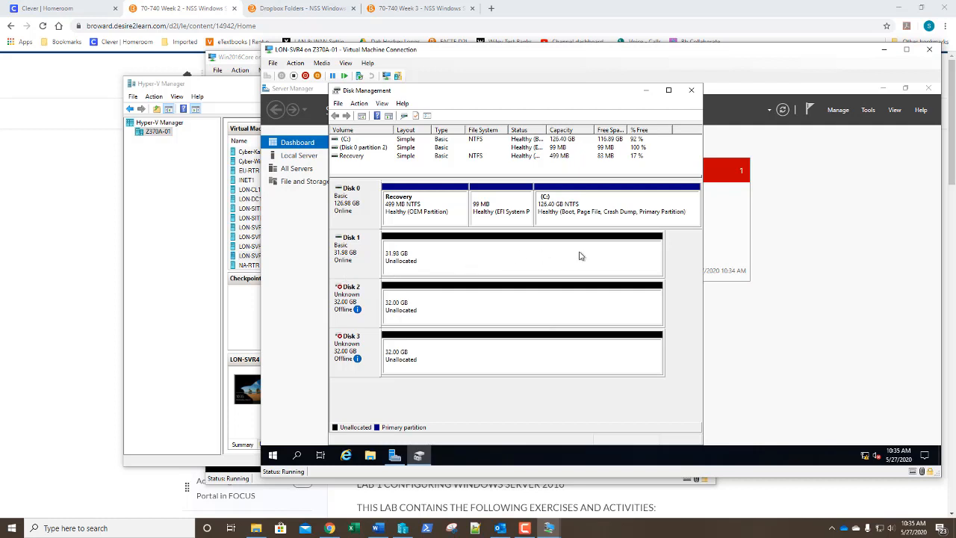
pyautogui.rightClick(512, 262)
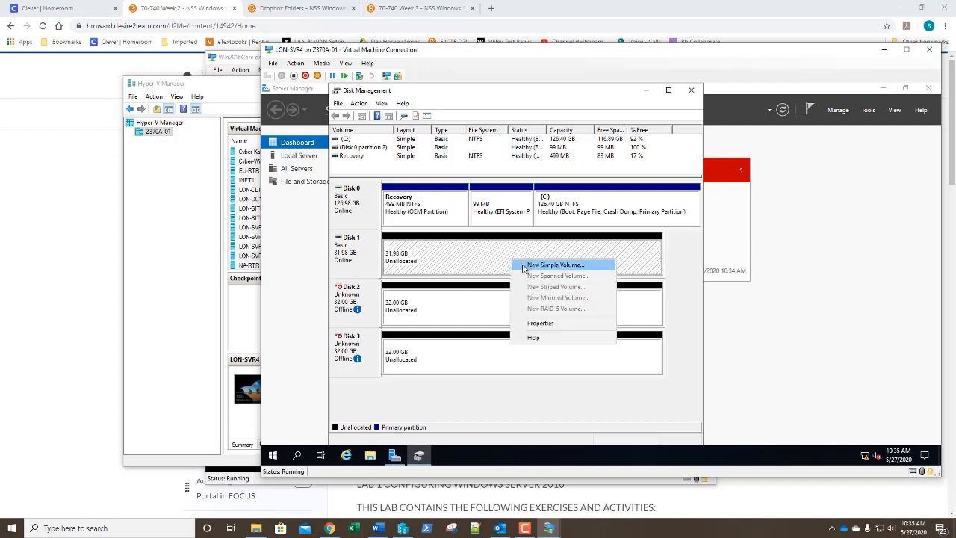
# Step: Create a 32750 MB simple volume on Disk 1 as D:, NTFS quick-formatted with the label New Volume
pyautogui.click(523, 267)
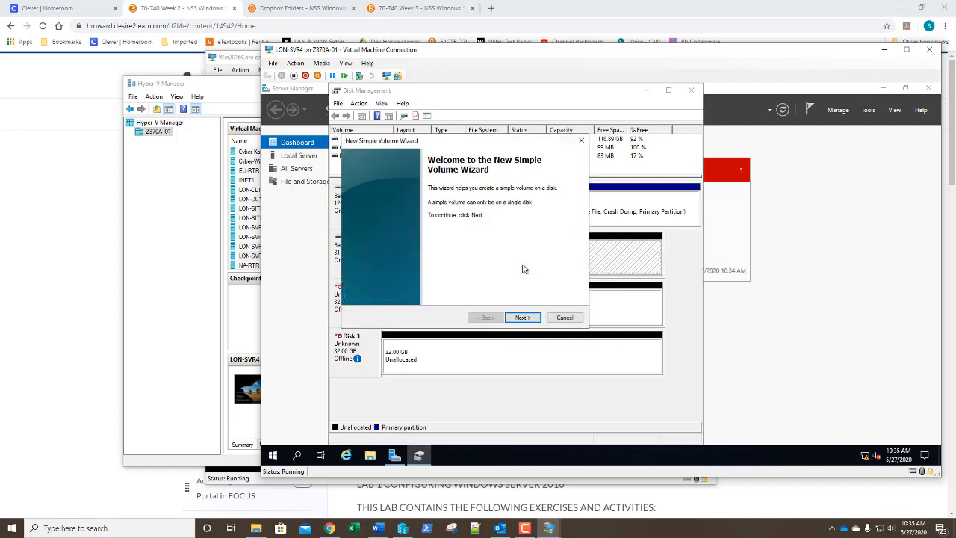
pyautogui.click(523, 318)
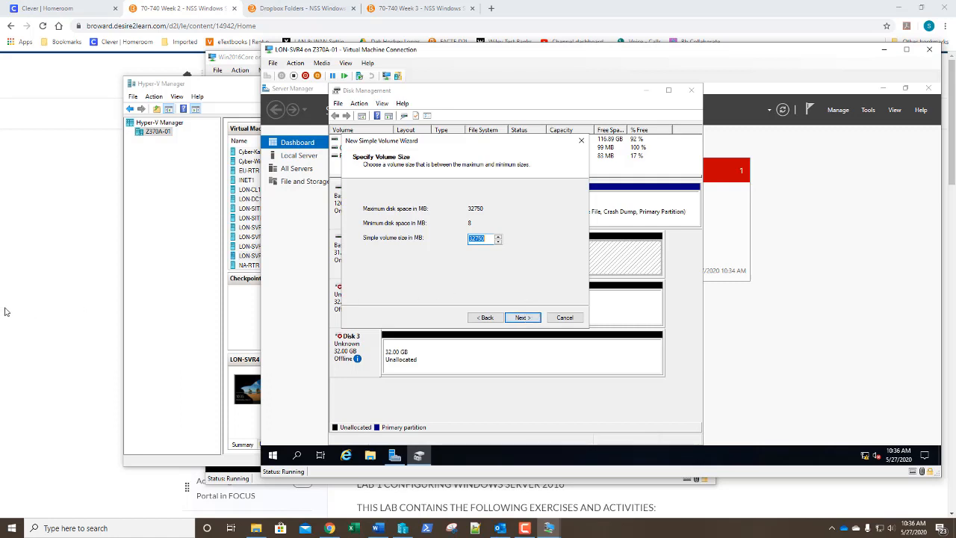
pyautogui.click(522, 317)
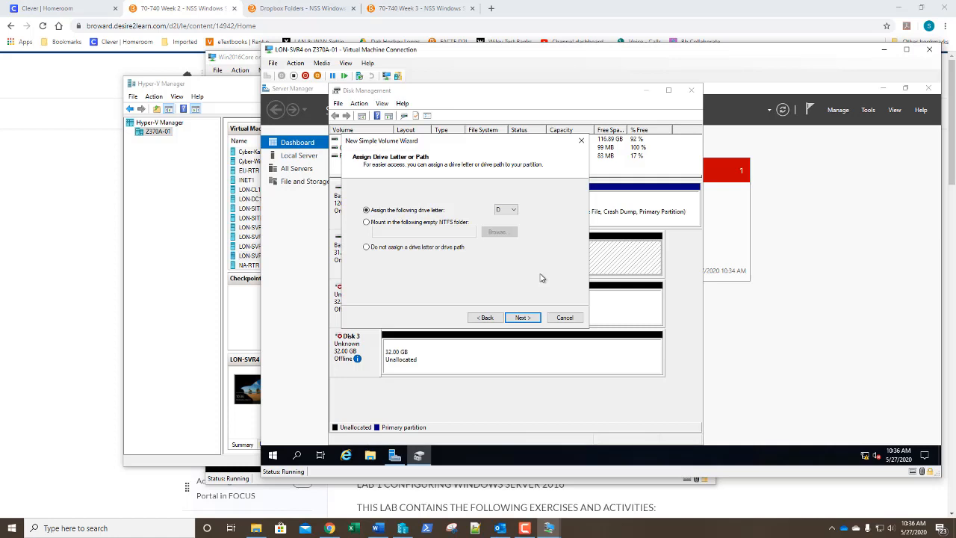
pyautogui.click(522, 318)
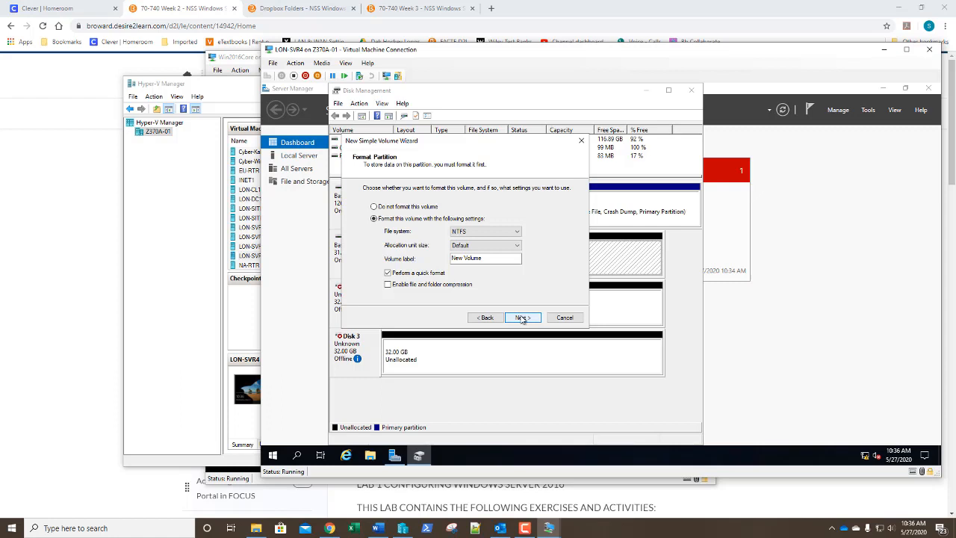
pyautogui.click(522, 318)
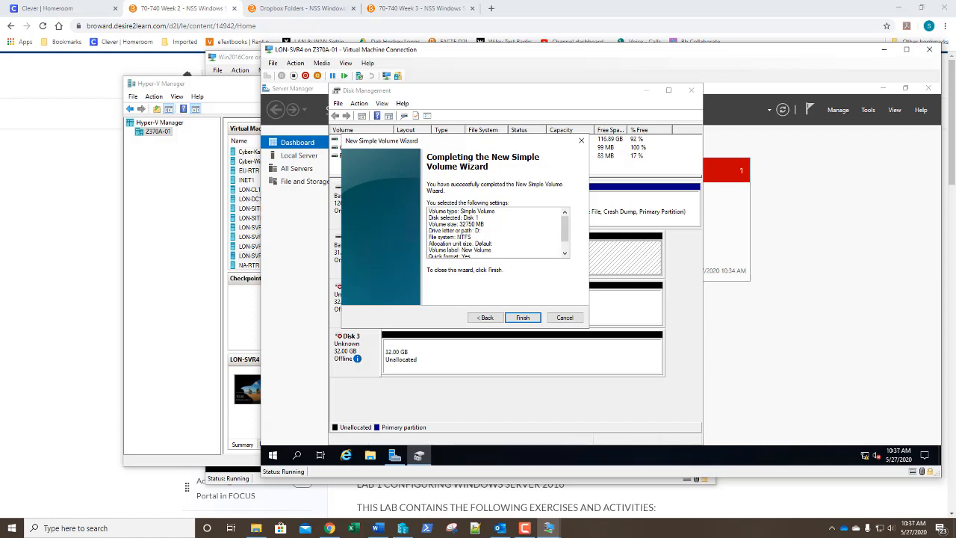
pyautogui.click(527, 319)
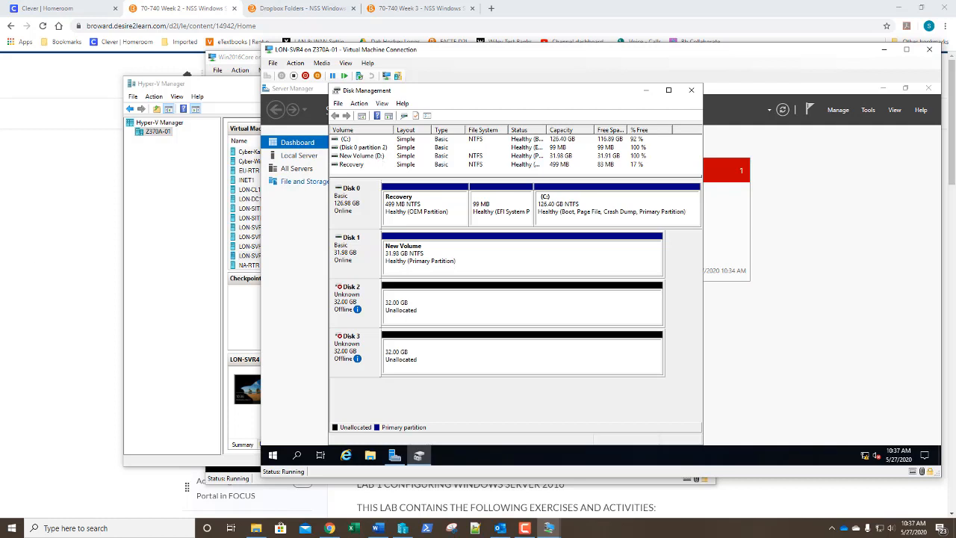
# Step: Delete New Volume (D:) from Disk 1, then return to Hyper-V Manager
pyautogui.rightClick(489, 266)
pyautogui.click(511, 362)
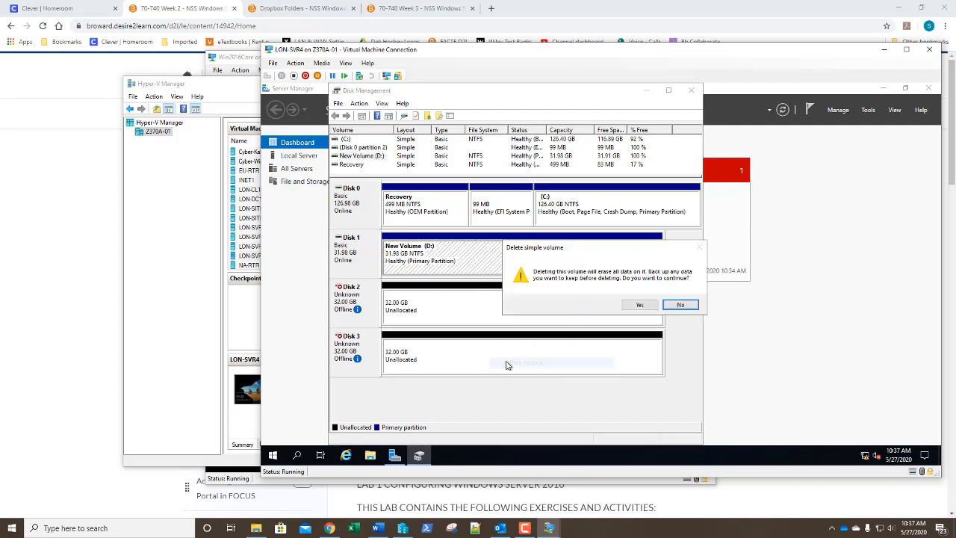
pyautogui.click(639, 306)
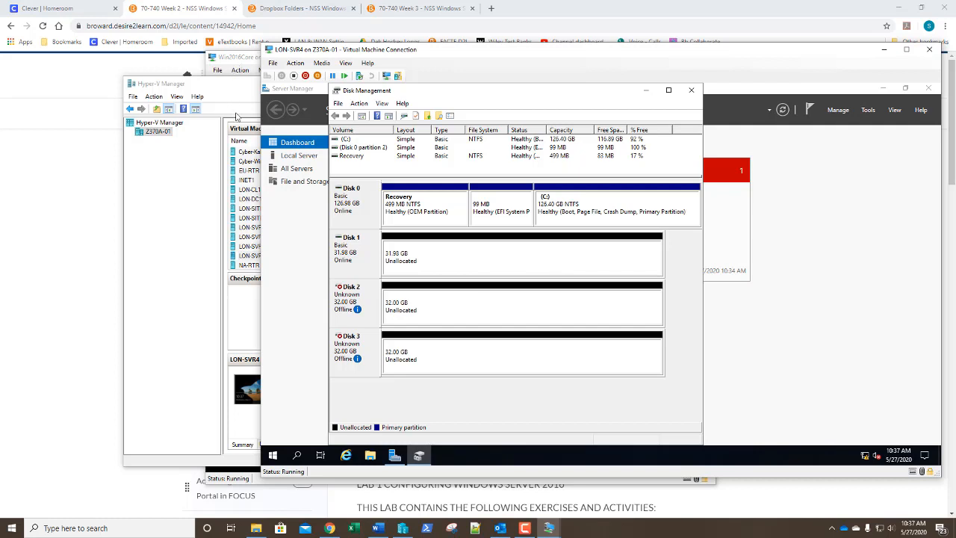
pyautogui.click(214, 245)
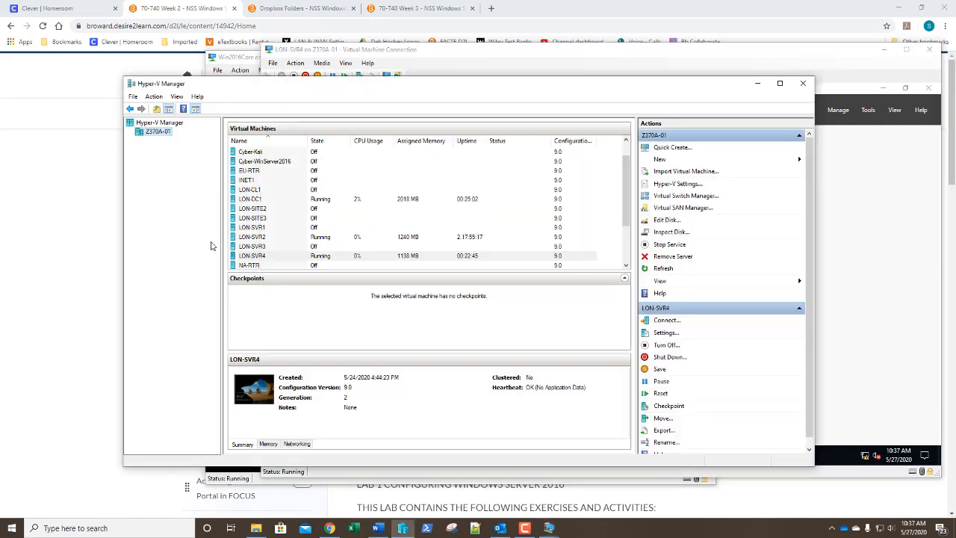
# Step: Connect to the LON-DC1 console and sign in with the Administrator password
pyautogui.doubleClick(249, 199)
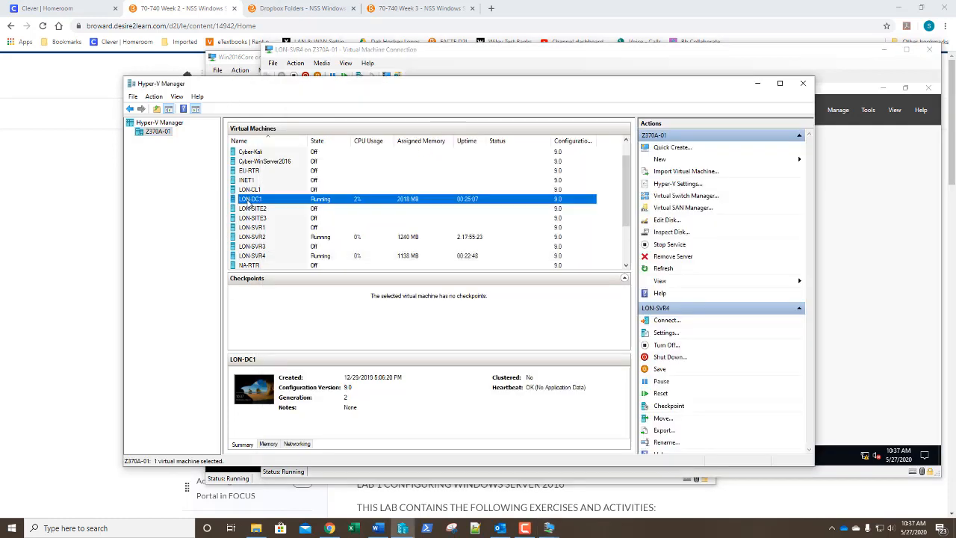
pyautogui.click(443, 213)
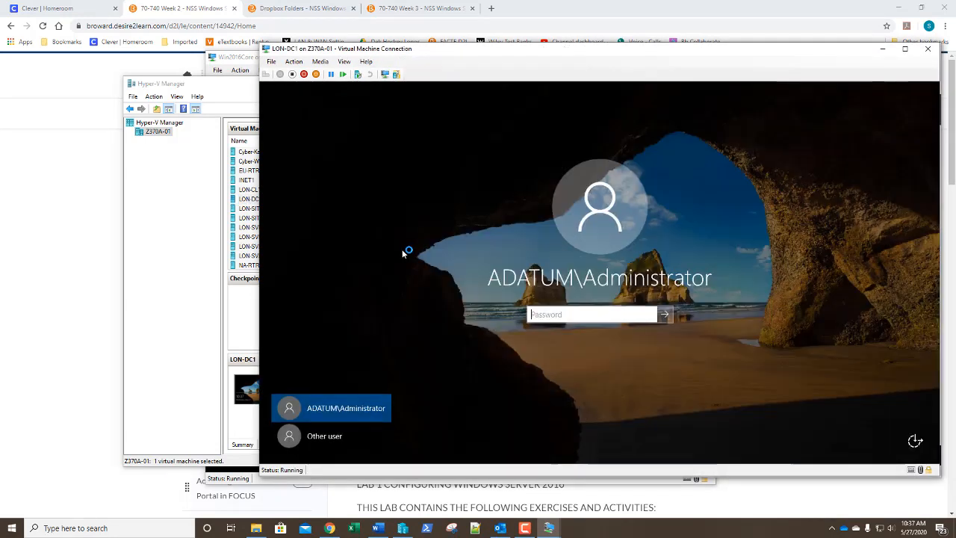
pyautogui.write('Pa$$w0rd')
pyautogui.press('Return')
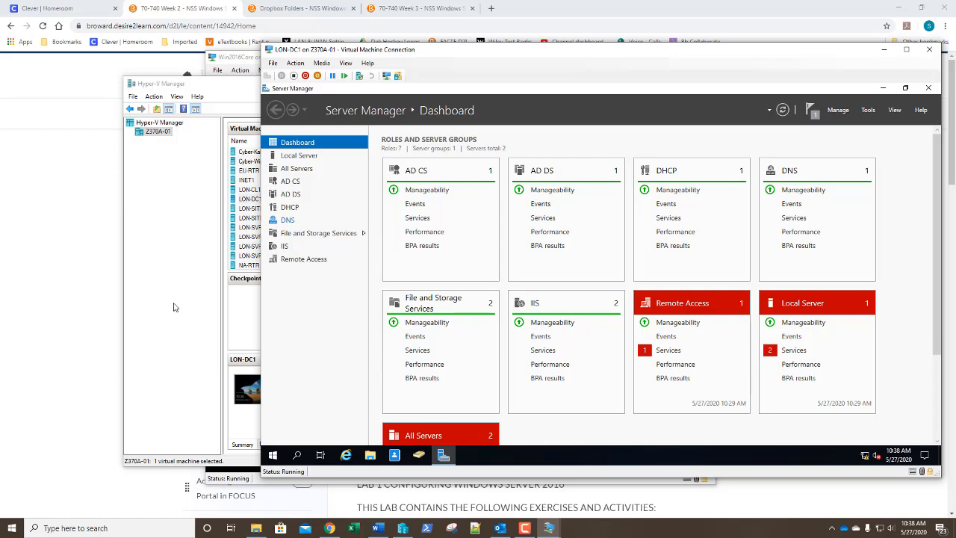
# Step: Launch Active Directory Users and Computers from Server Manager and browse the adatum.com Users container
pyautogui.click(868, 110)
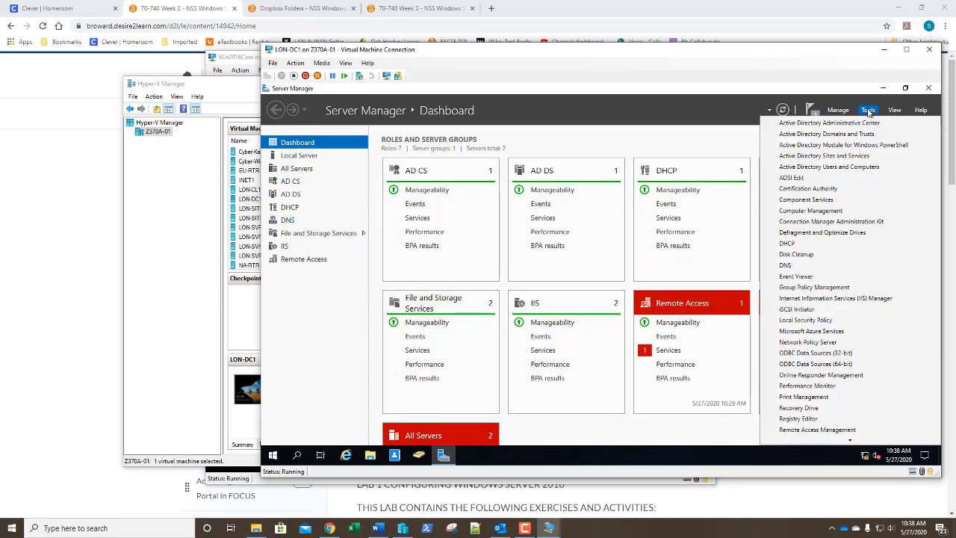
pyautogui.click(852, 168)
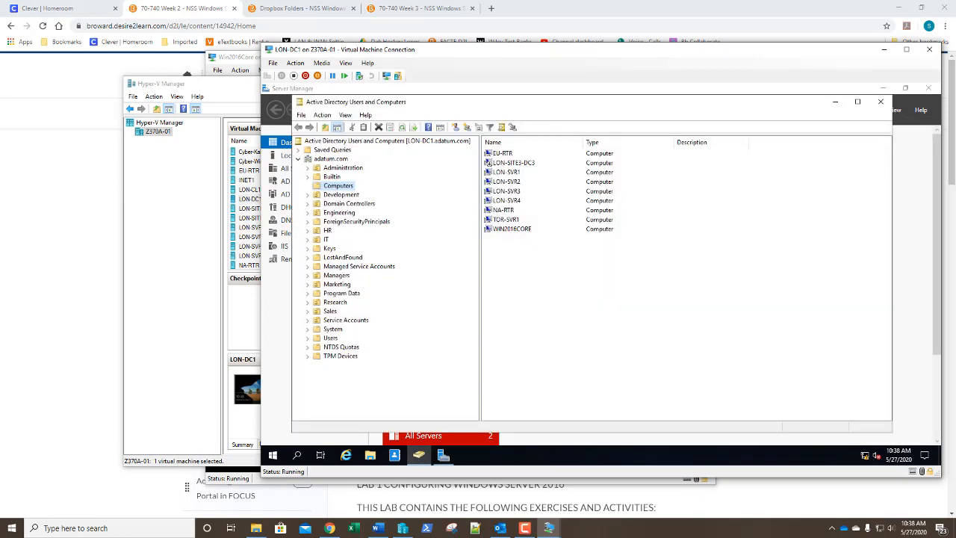
pyautogui.click(330, 339)
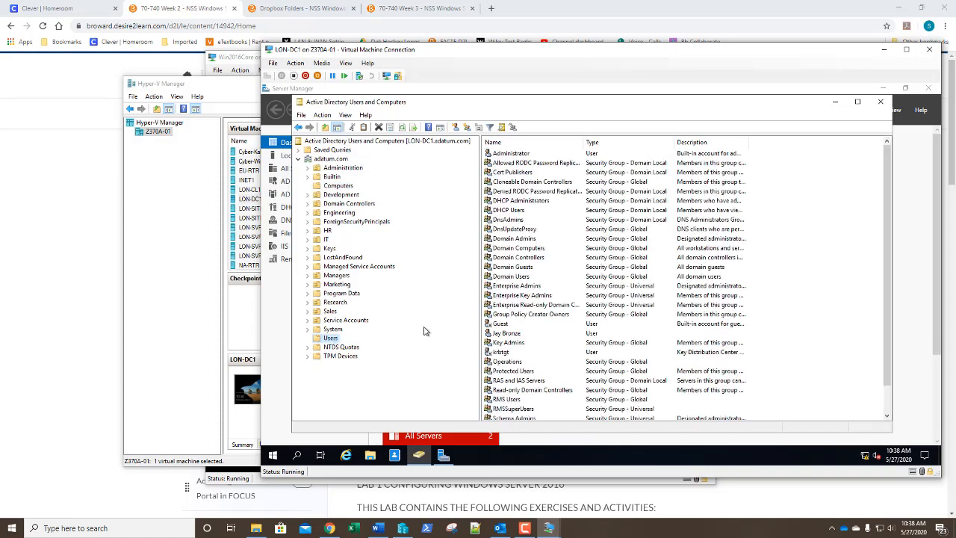
pyautogui.scroll(-1, 662, 301)
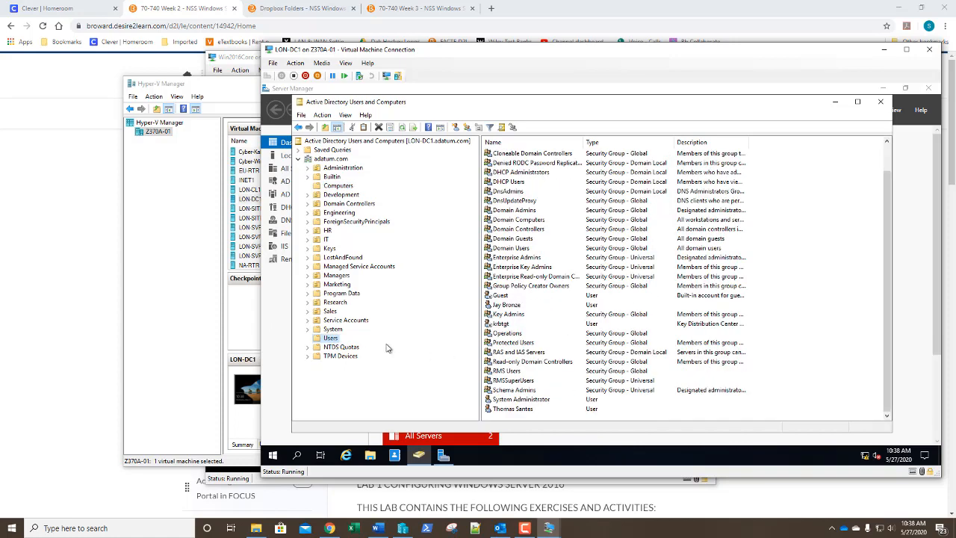
# Step: Start a new user in the Users container, entering the user's first name, last name and logon name
pyautogui.rightClick(333, 340)
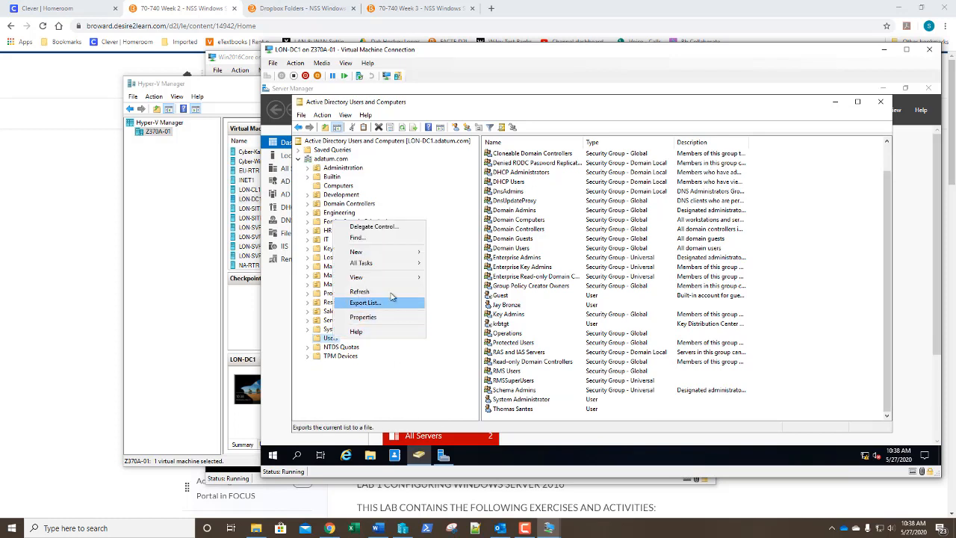
pyautogui.moveTo(411, 254)
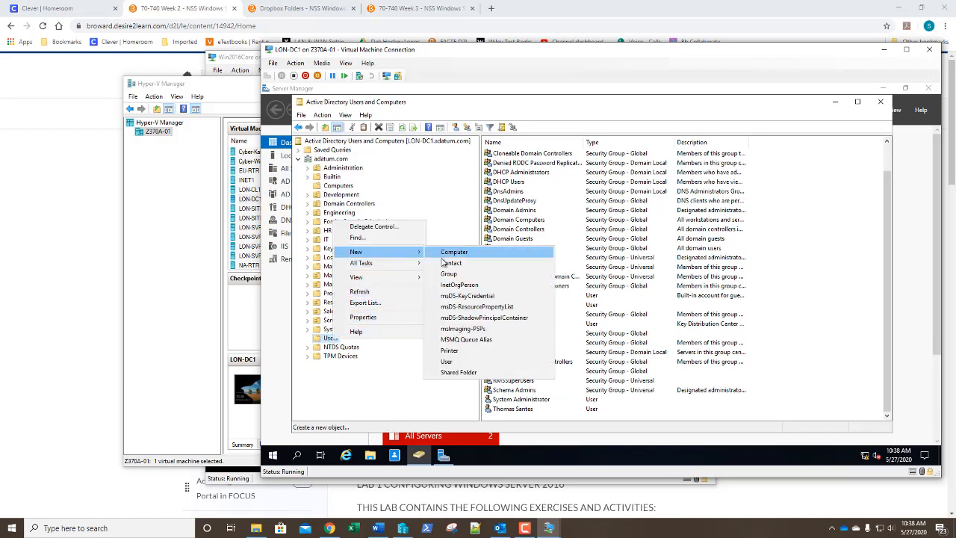
pyautogui.click(451, 362)
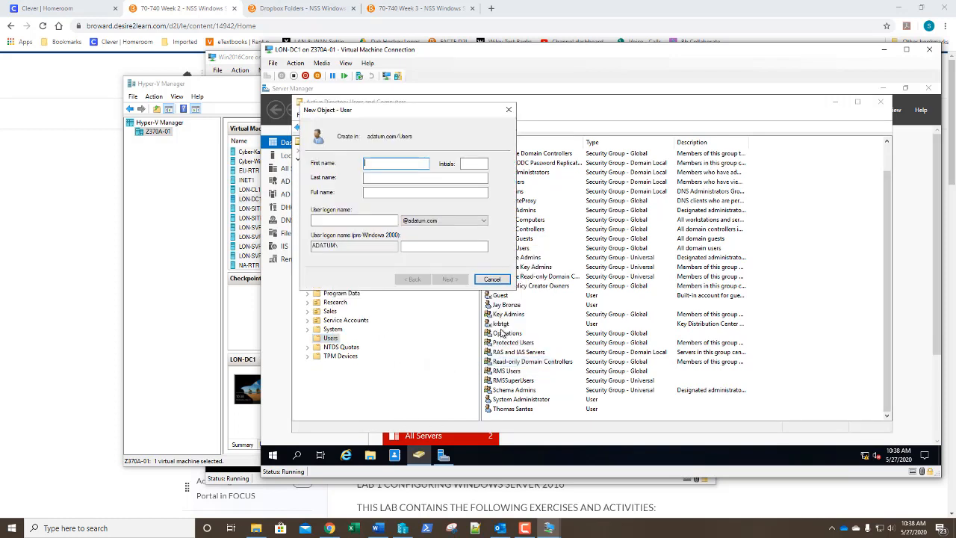
pyautogui.press('Tab')
pyautogui.press('Tab')
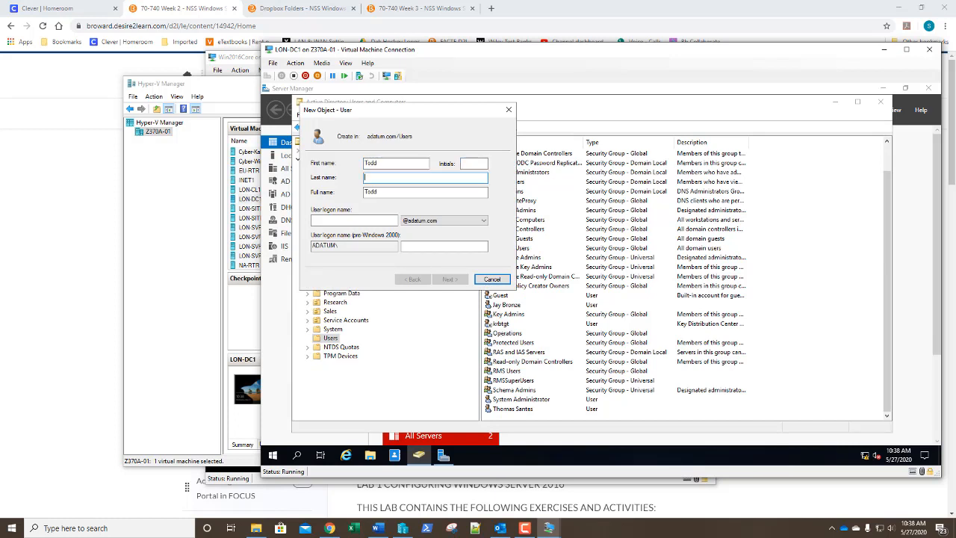
pyautogui.press('Tab')
pyautogui.press('Tab')
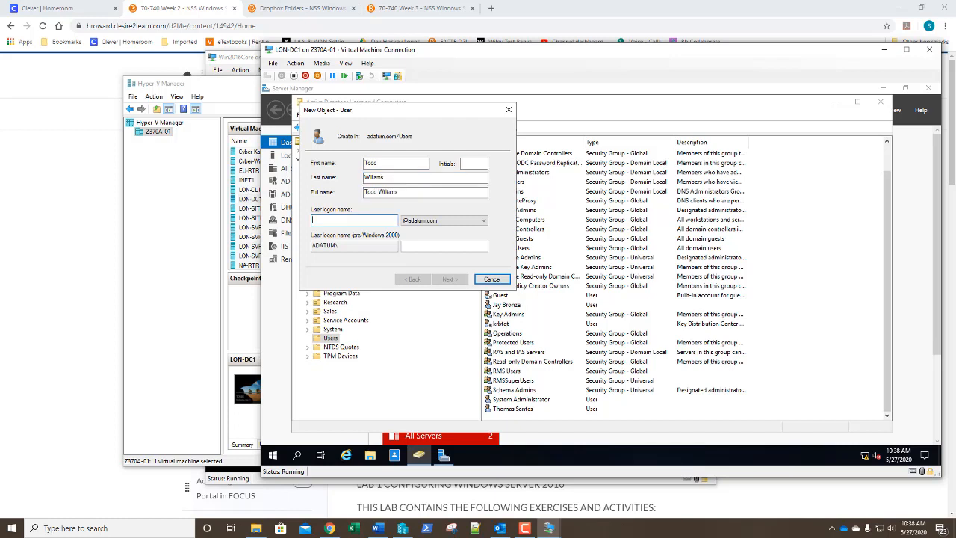
pyautogui.write('TWill')
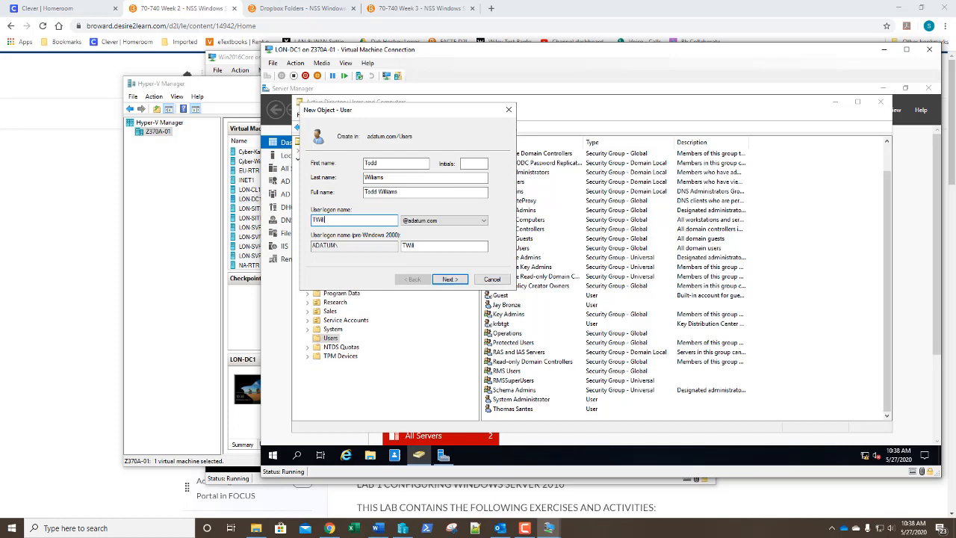
pyautogui.write('iams')
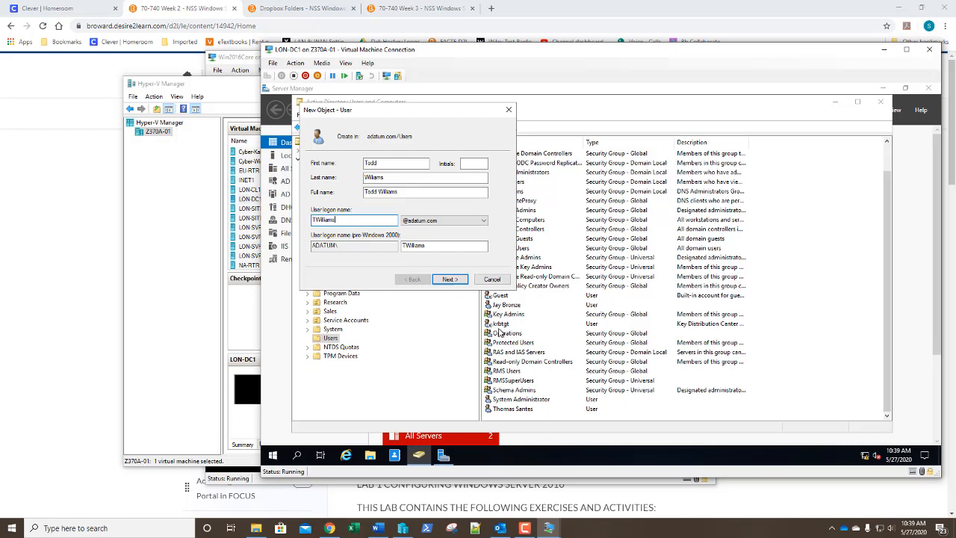
# Step: Give the new user a password, set to never expire
pyautogui.click(449, 281)
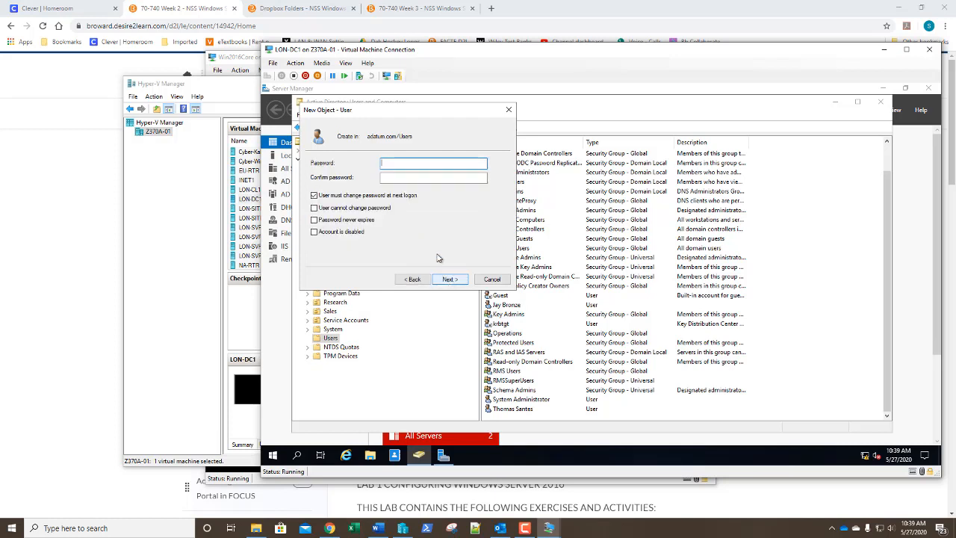
pyautogui.write('Pa$$w0rd')
pyautogui.press('Tab')
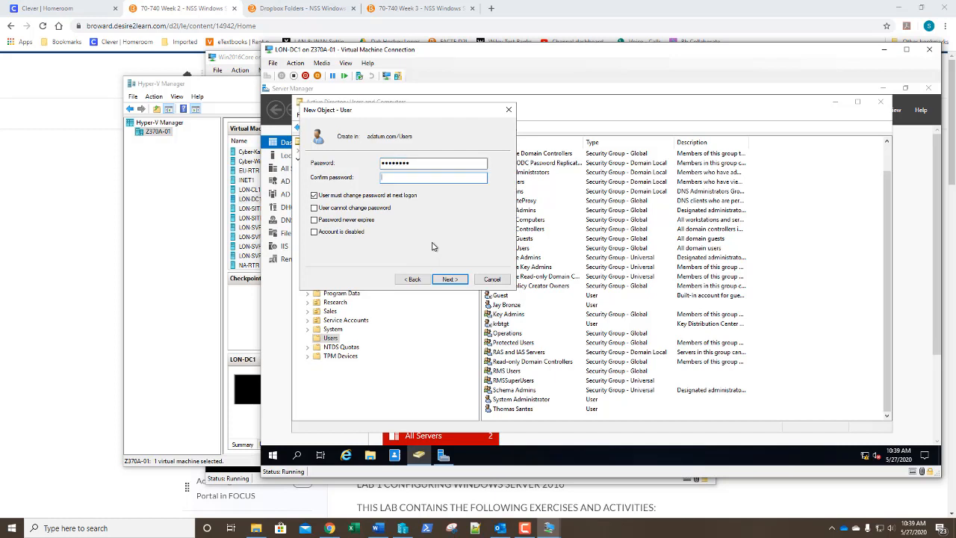
pyautogui.write('Pa$$w0rd')
pyautogui.click(328, 219)
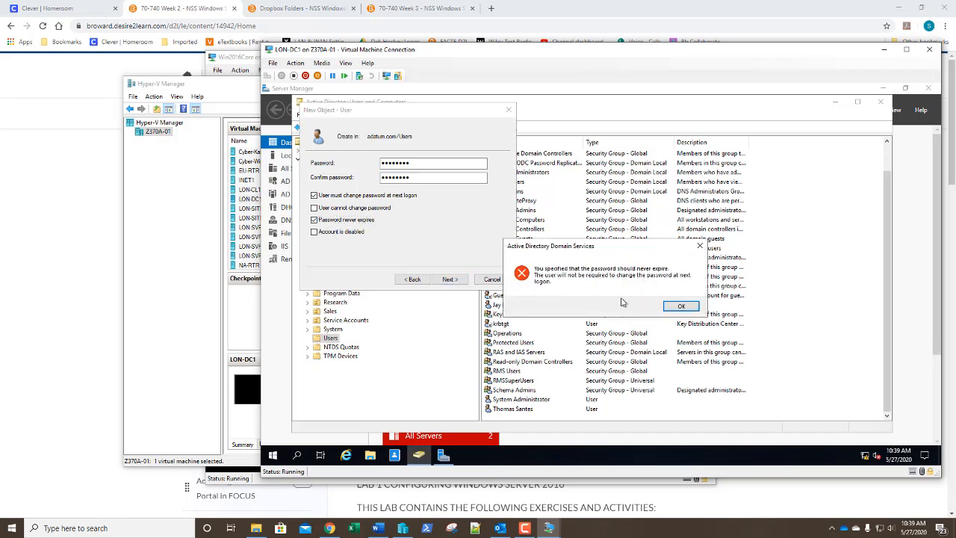
pyautogui.click(681, 307)
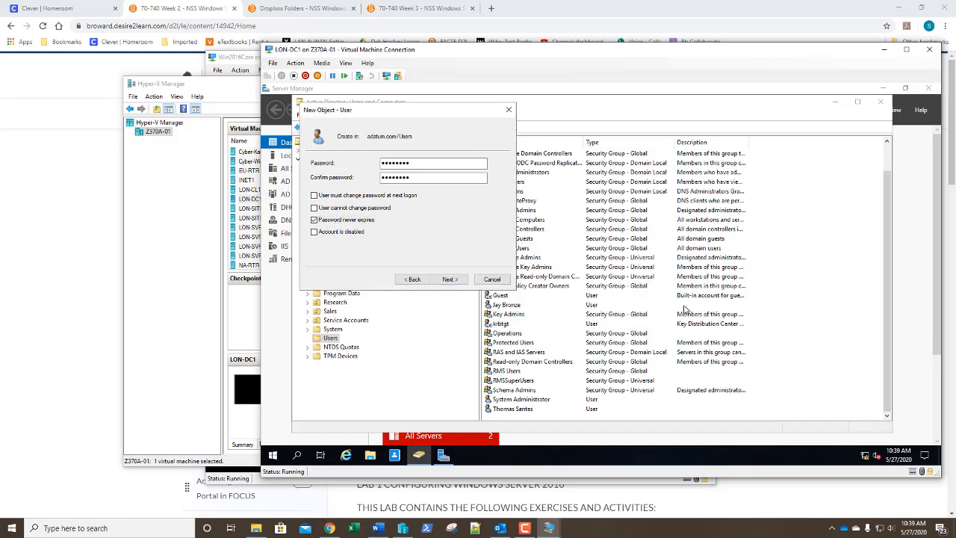
# Step: Finish the new user wizard, select the new account, and close Active Directory Users and Computers
pyautogui.click(448, 280)
pyautogui.click(449, 280)
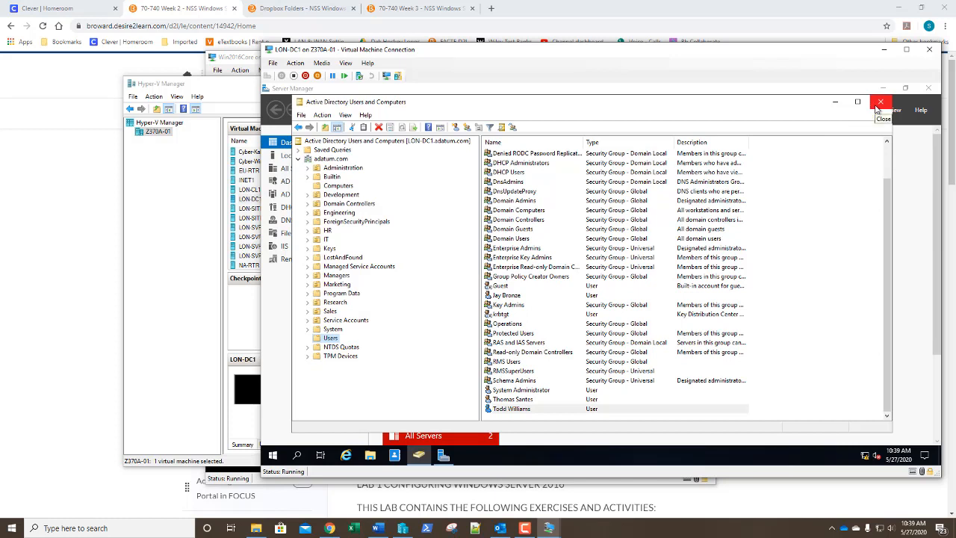
pyautogui.click(556, 409)
pyautogui.click(880, 102)
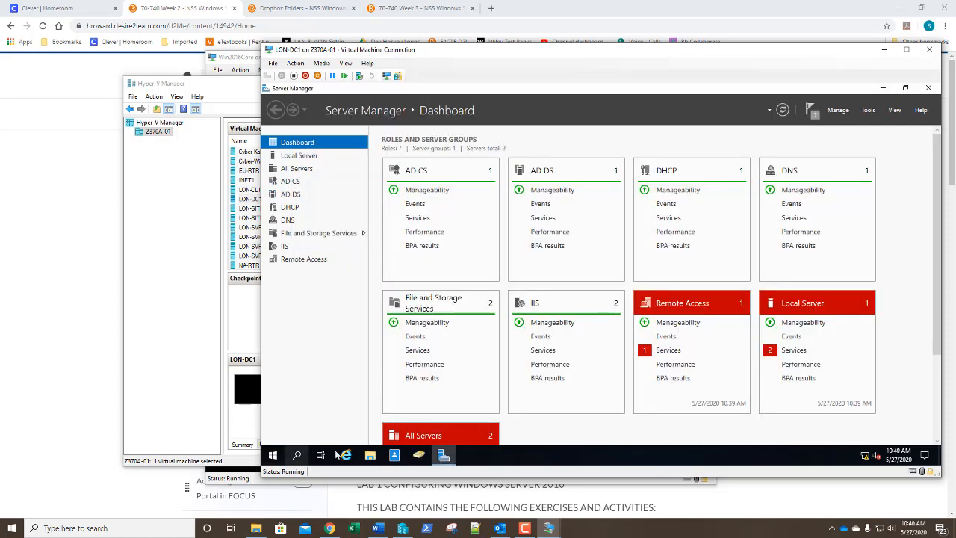
# Step: In File Explorer, create a folder named Data at the root of Local Disk (C:)
pyautogui.click(370, 458)
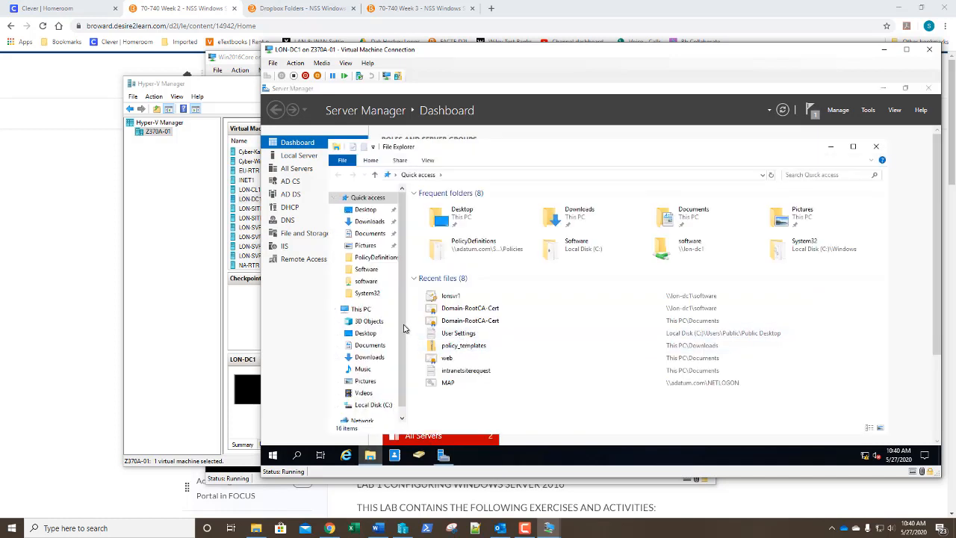
pyautogui.click(365, 404)
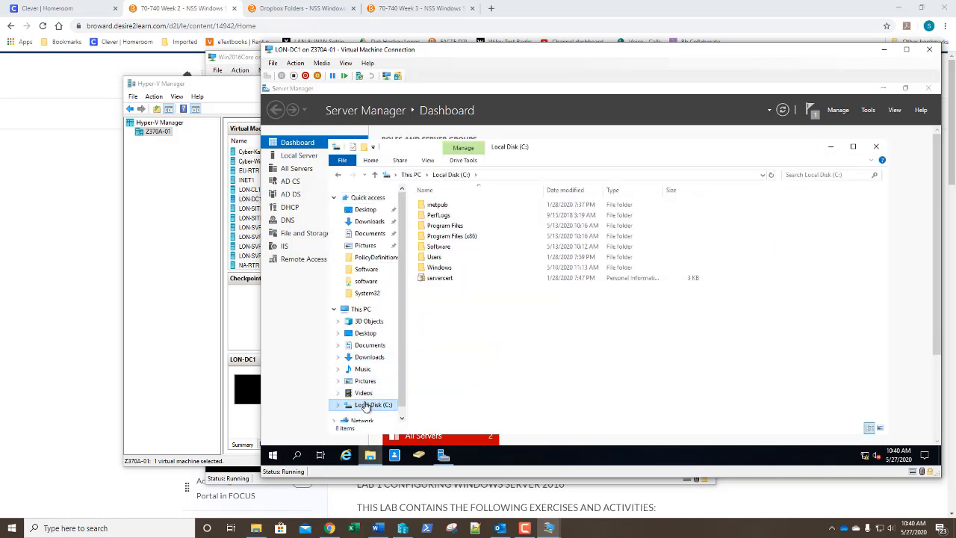
pyautogui.click(364, 147)
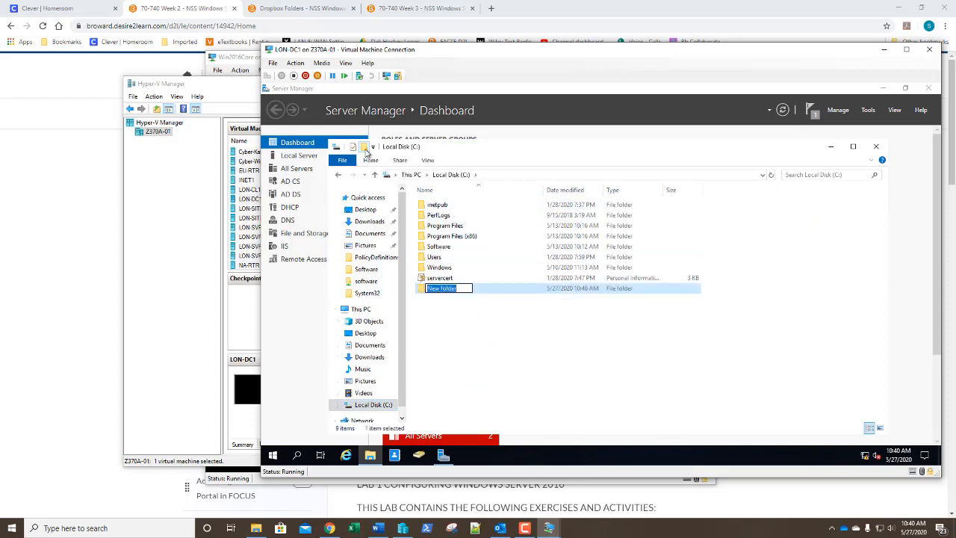
pyautogui.write('Data')
pyautogui.press('Return')
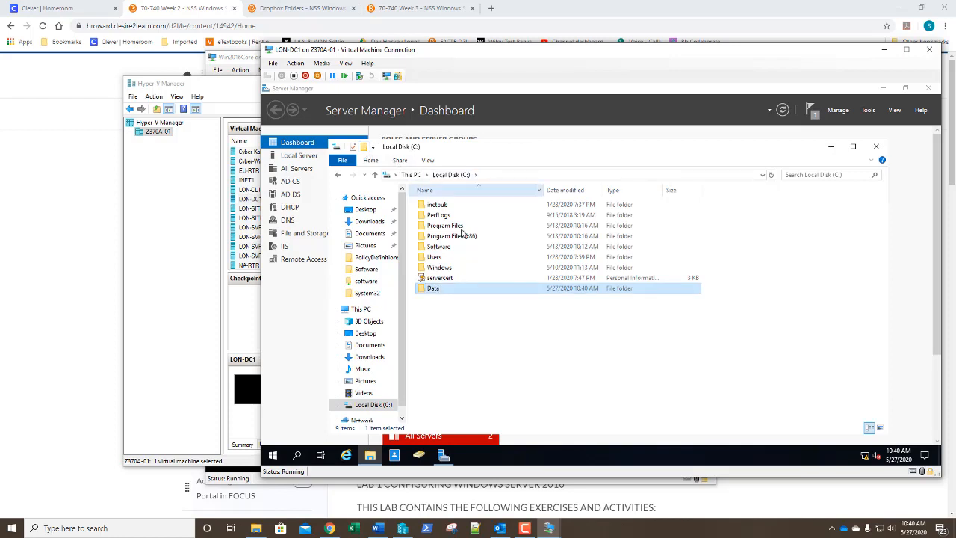
pyautogui.rightClick(466, 289)
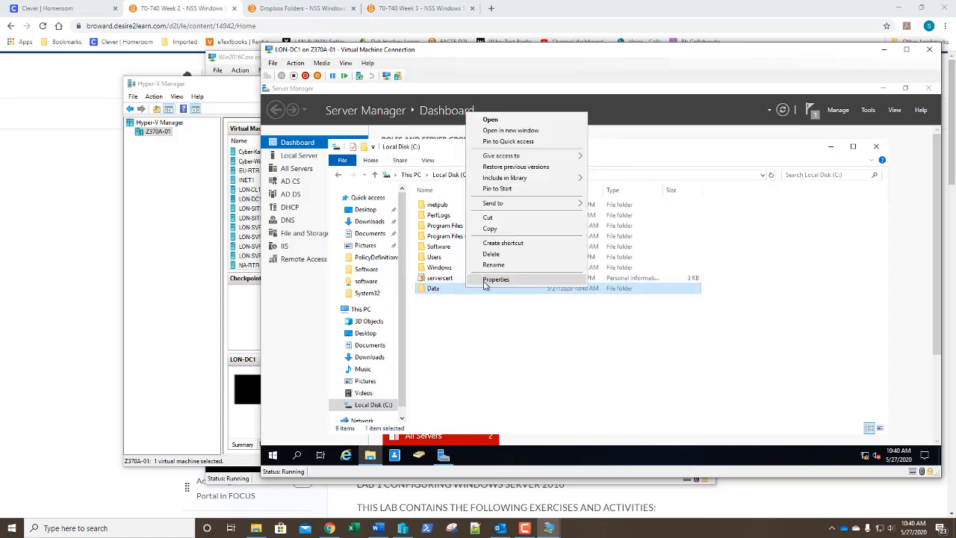
# Step: Share the Data folder as 'Data' with Everyone allowed Full Control, then view its Security permissions
pyautogui.click(485, 280)
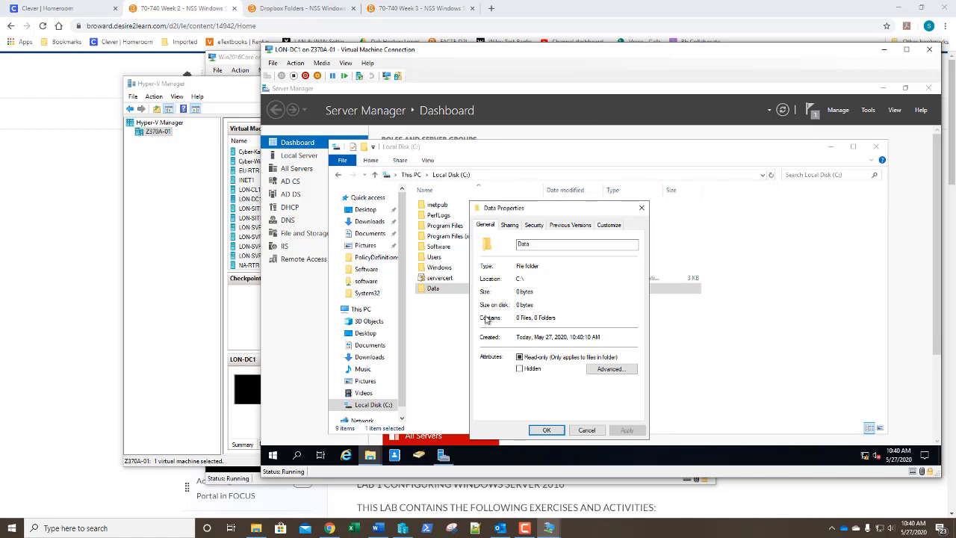
pyautogui.click(510, 225)
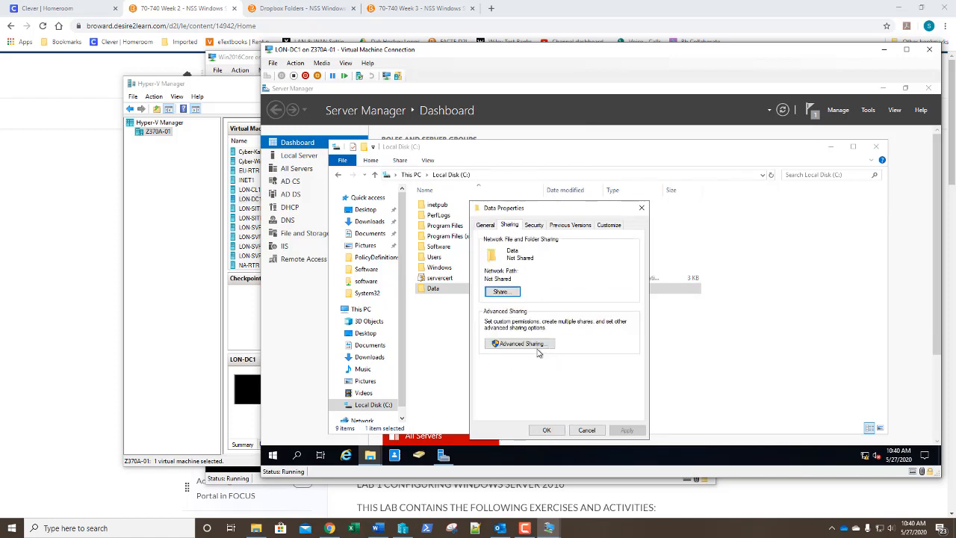
pyautogui.click(514, 344)
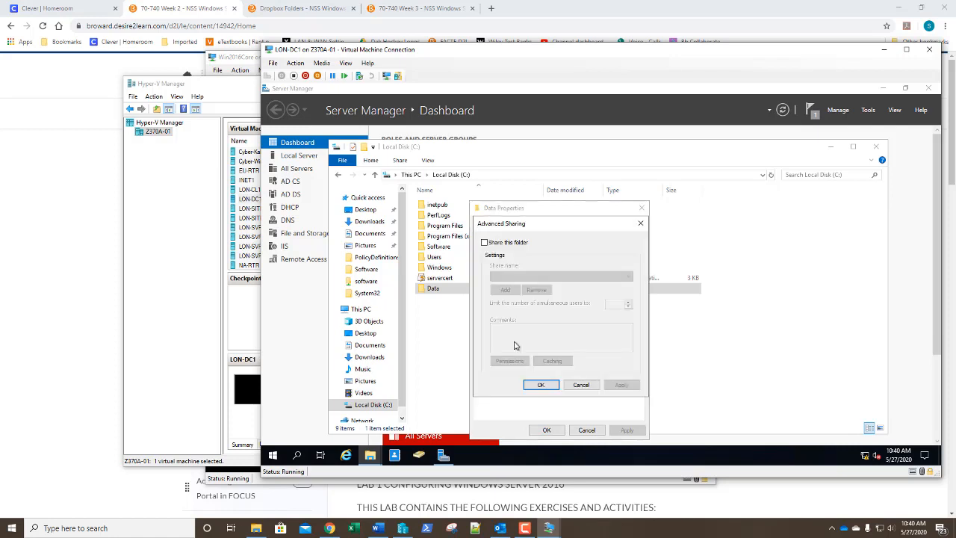
pyautogui.click(484, 244)
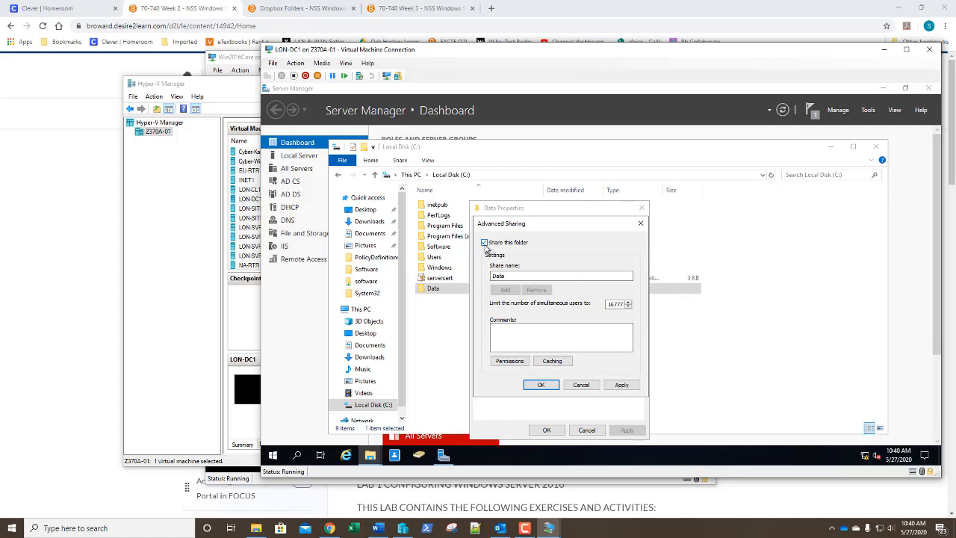
pyautogui.click(508, 362)
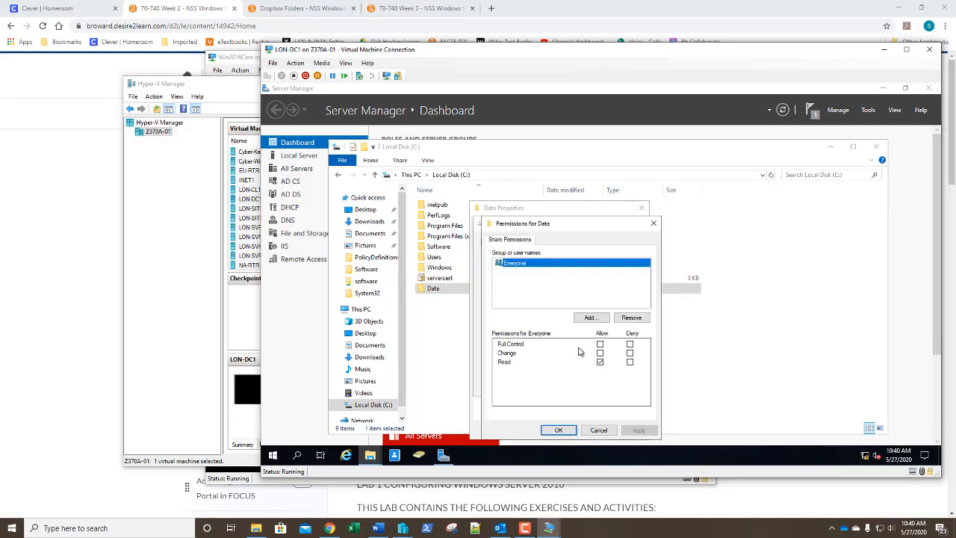
pyautogui.click(599, 344)
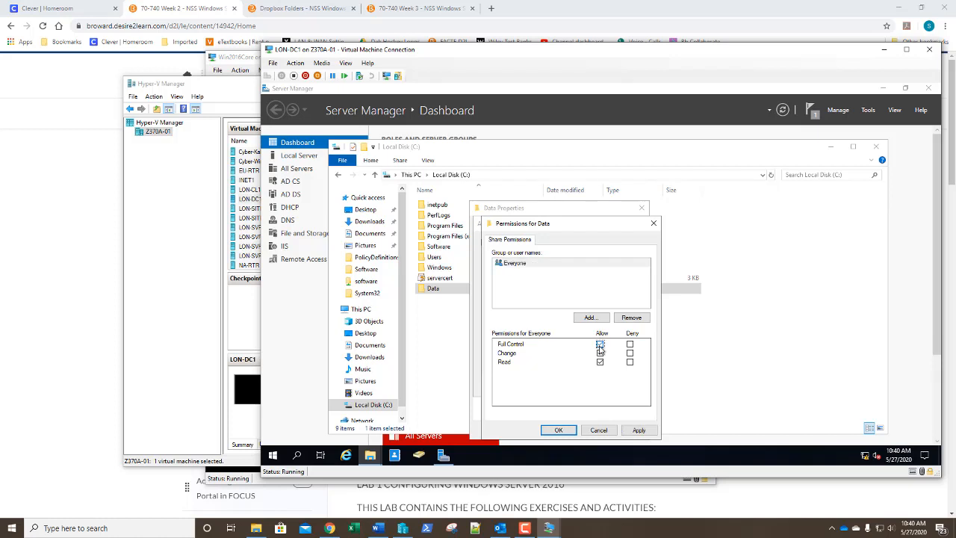
pyautogui.click(554, 430)
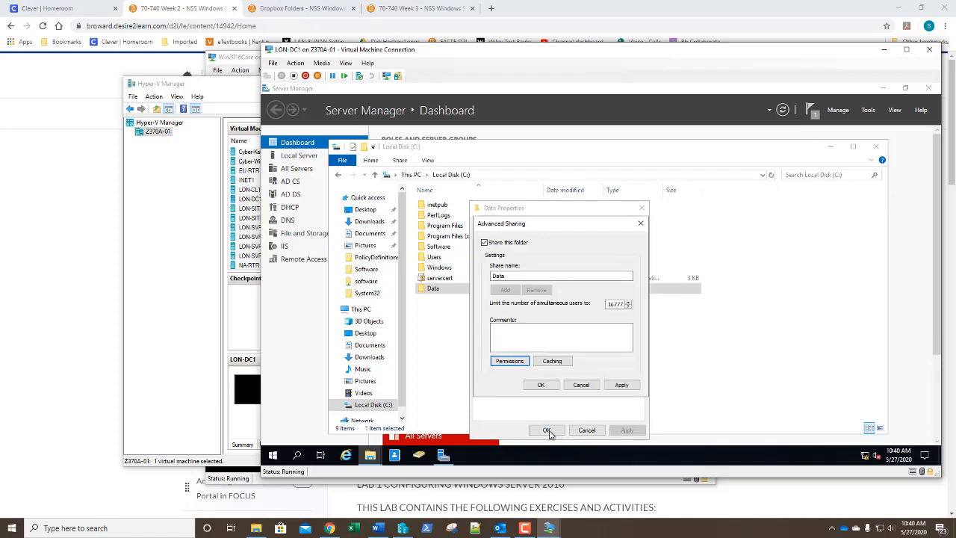
pyautogui.click(540, 385)
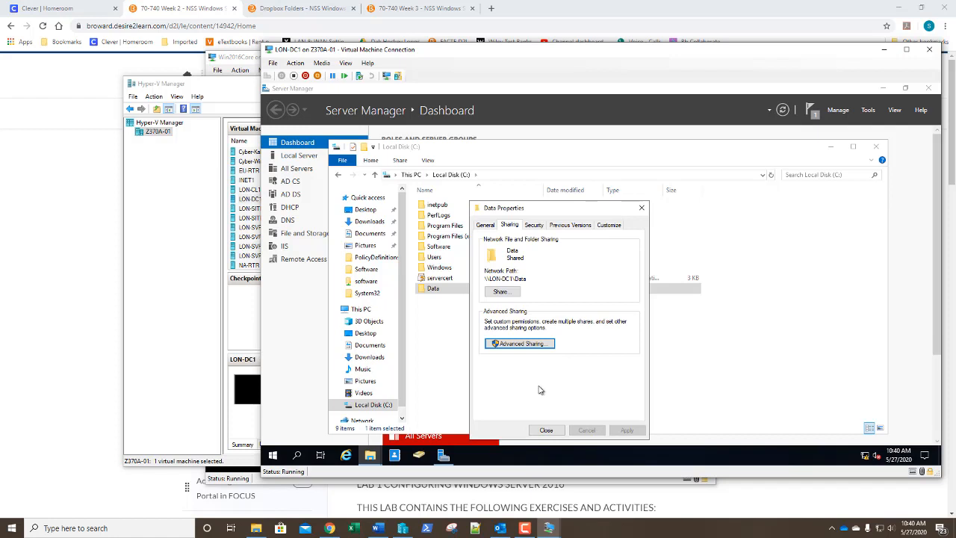
pyautogui.click(534, 225)
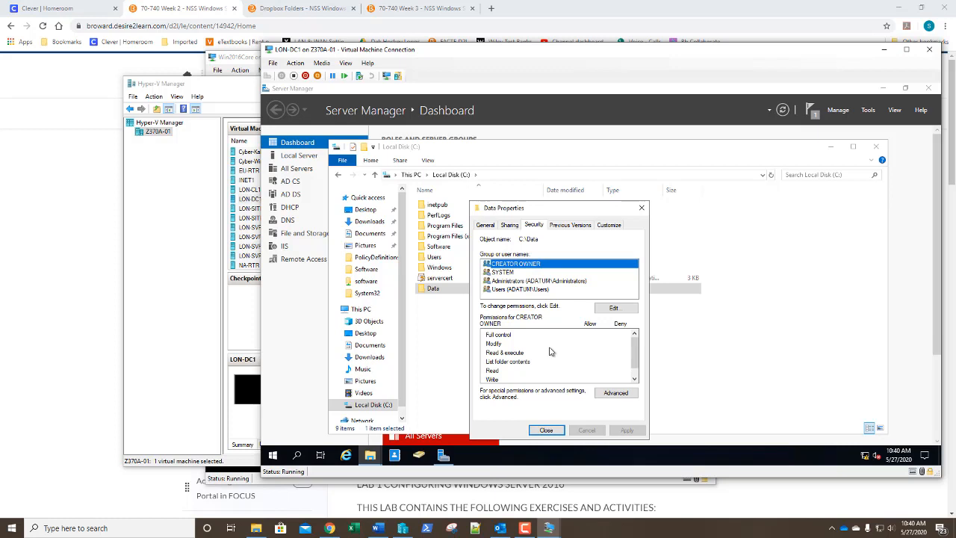
# Step: Review the ADATUM\Users permissions on C:\Data and open its Advanced Security Settings
pyautogui.click(519, 290)
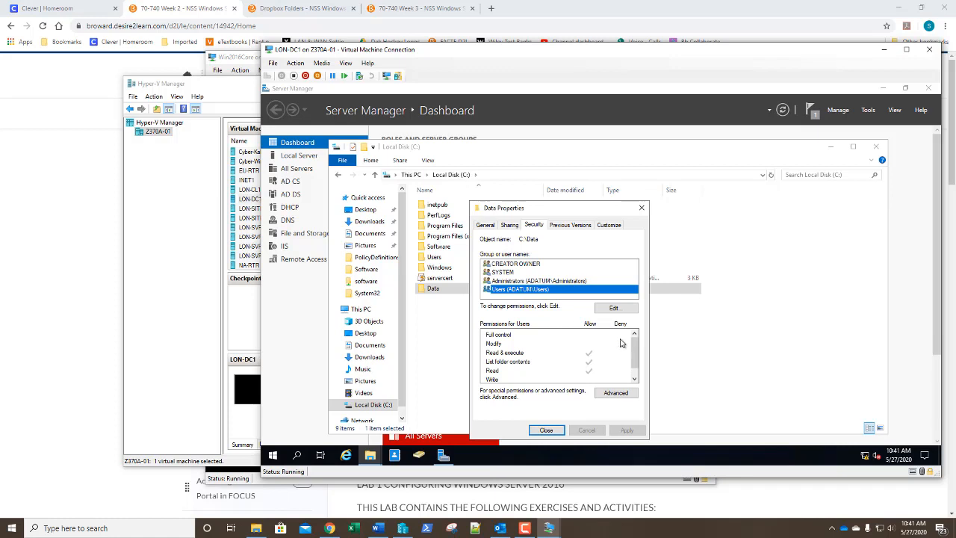
pyautogui.moveTo(637, 351); pyautogui.dragTo(636, 367)
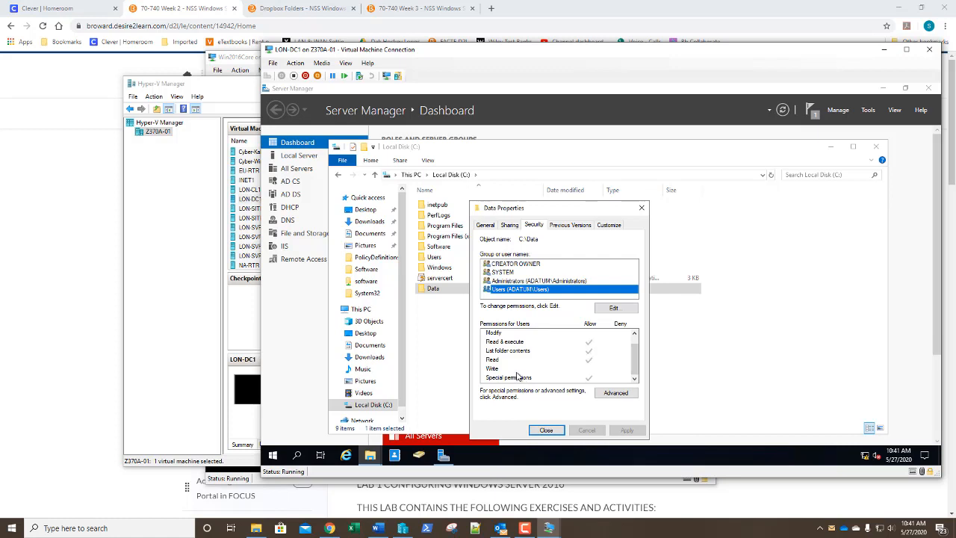
pyautogui.click(617, 394)
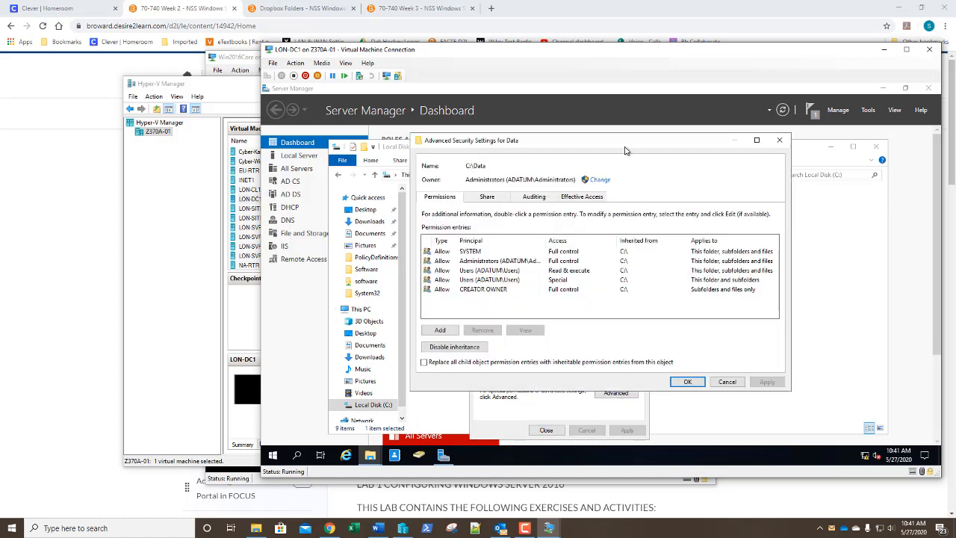
# Step: Check the new user's effective access to C:\Data: read, list and create allowed, no modify or delete
pyautogui.click(583, 198)
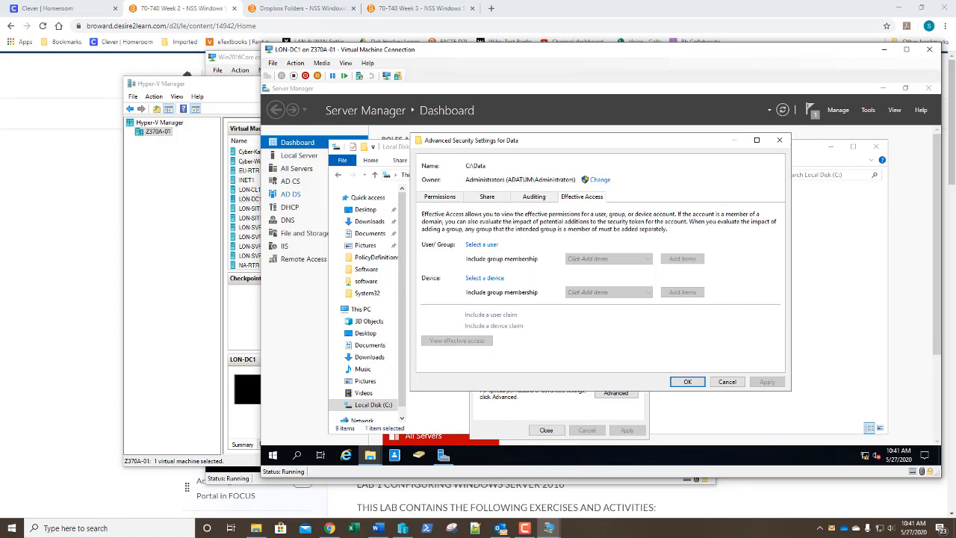
pyautogui.click(481, 245)
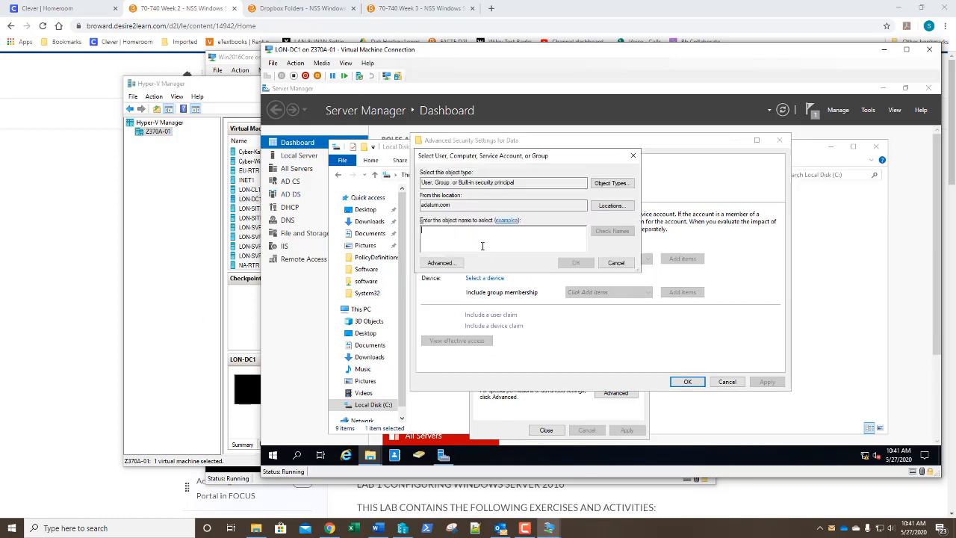
pyautogui.write('Iwilliams')
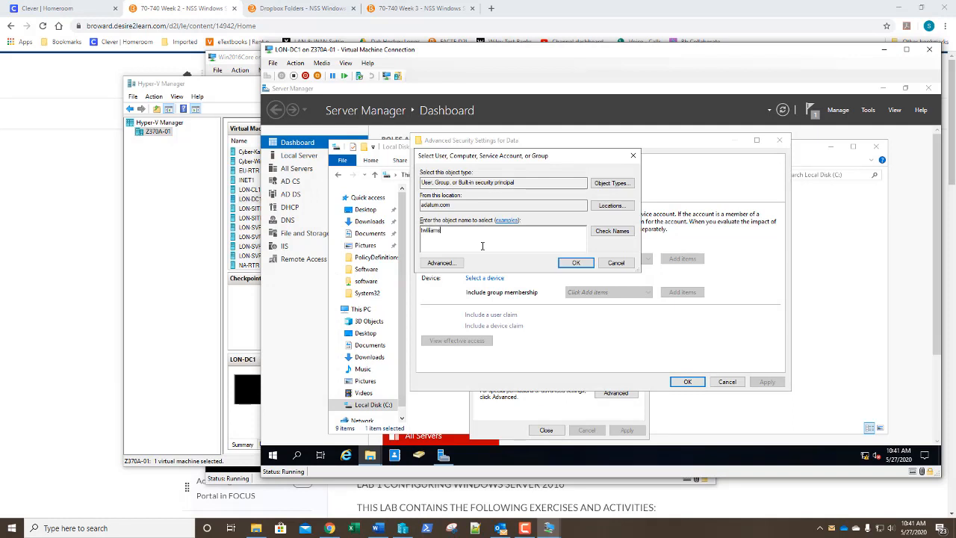
pyautogui.press('Return')
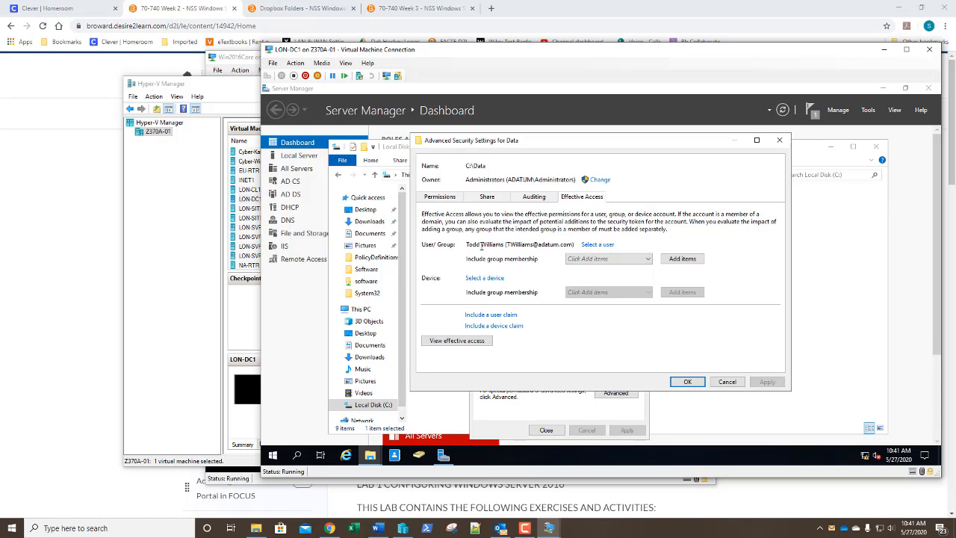
pyautogui.click(451, 342)
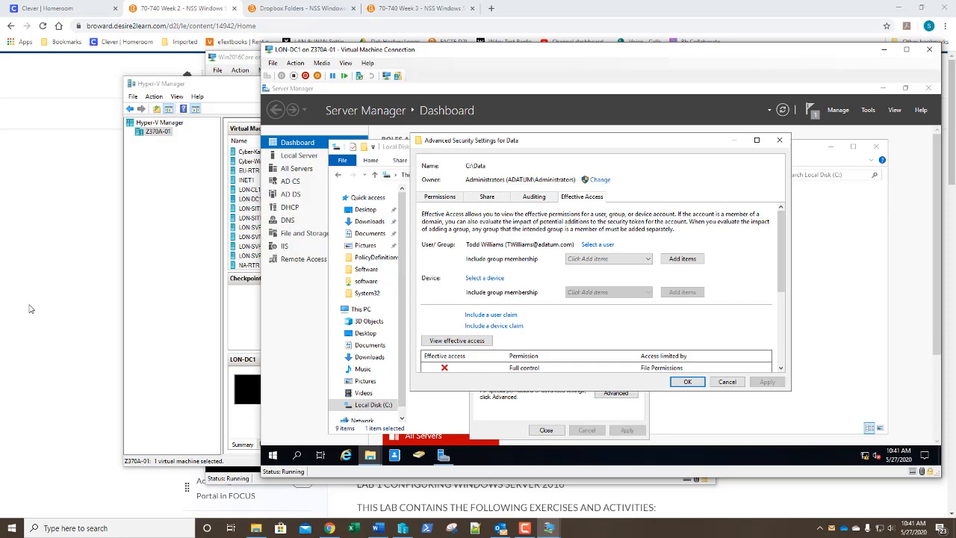
pyautogui.scroll(-3, 29, 308)
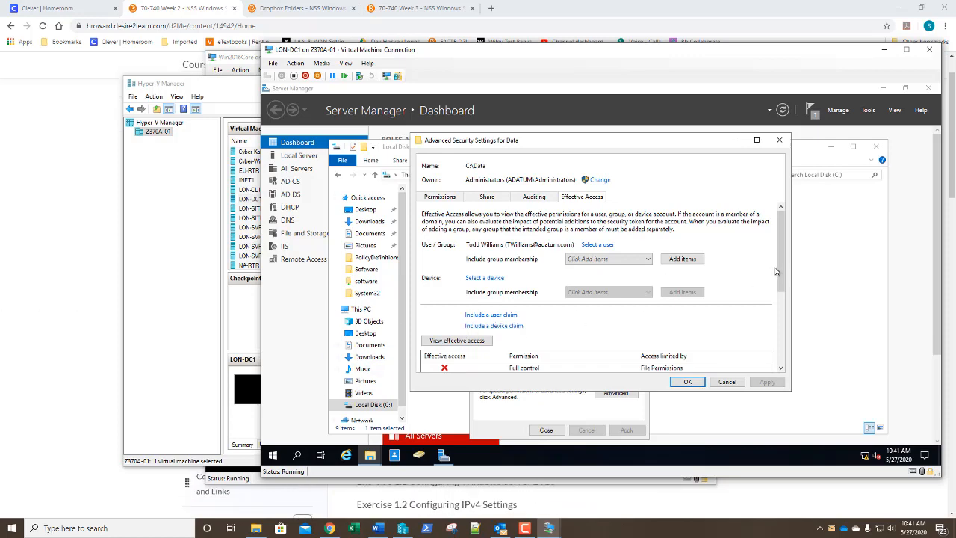
pyautogui.scroll(-1, 782, 277)
pyautogui.moveTo(782, 277); pyautogui.dragTo(786, 351)
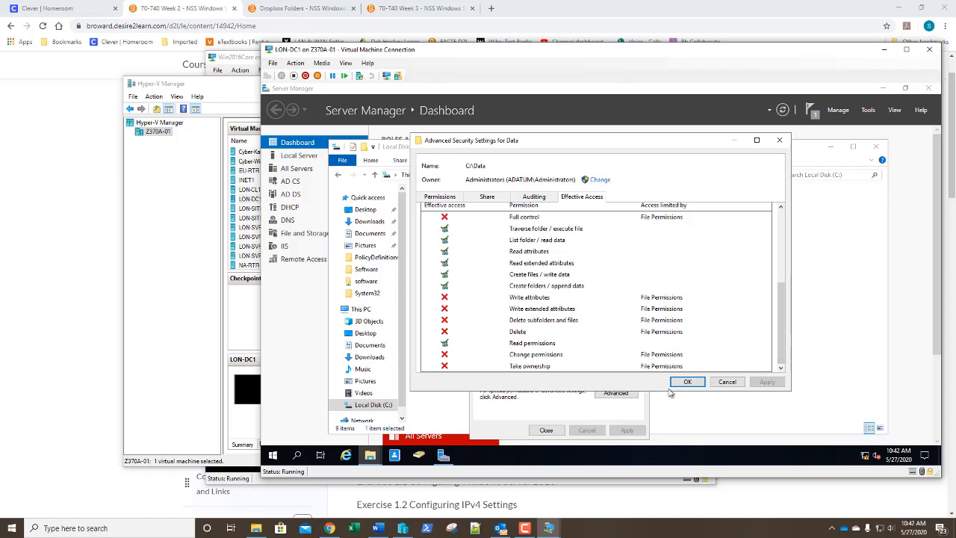
pyautogui.moveTo(671, 393); pyautogui.dragTo(672, 424)
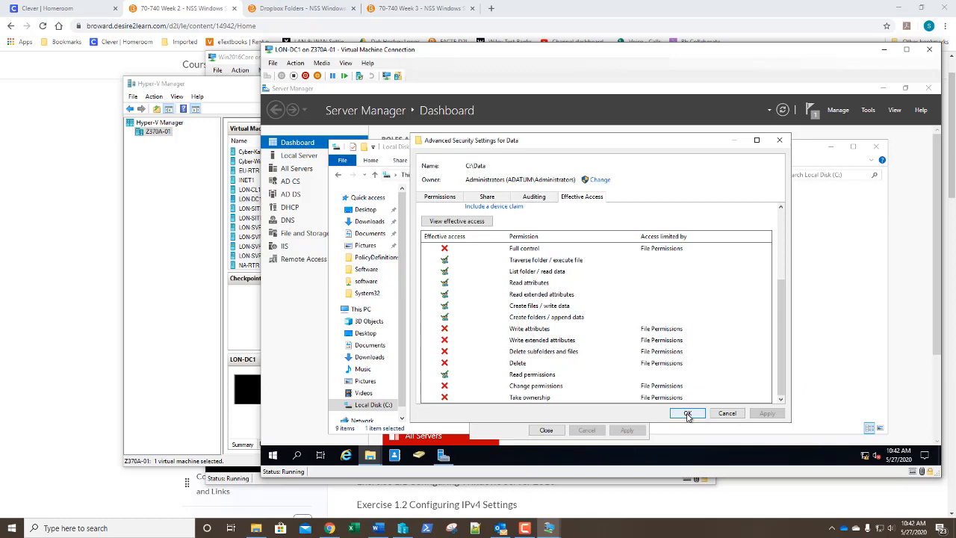
# Step: Close the Data folder's Advanced Security Settings and return to its Security tab
pyautogui.click(687, 413)
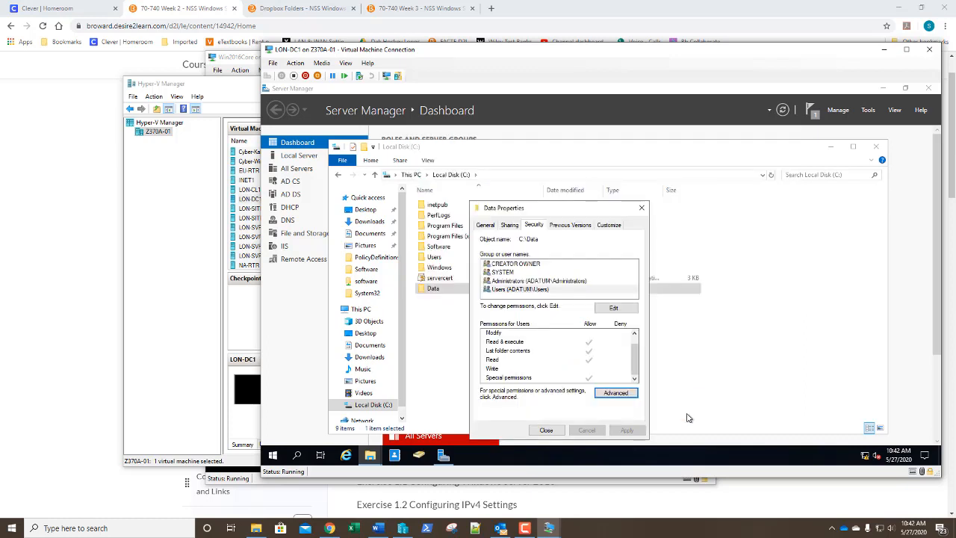
# Step: Add the domain user account to C:\Data's permission list and allow it Full control
pyautogui.click(615, 309)
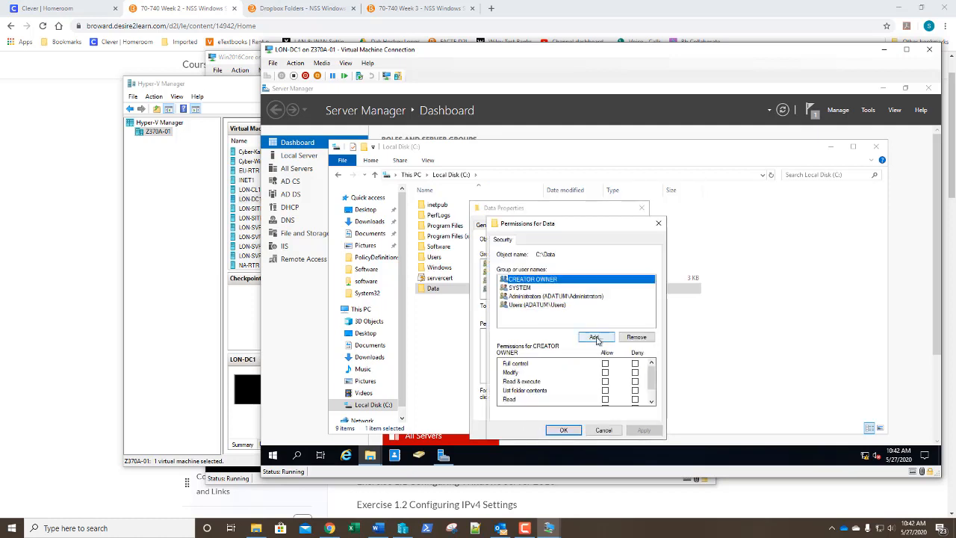
pyautogui.click(596, 338)
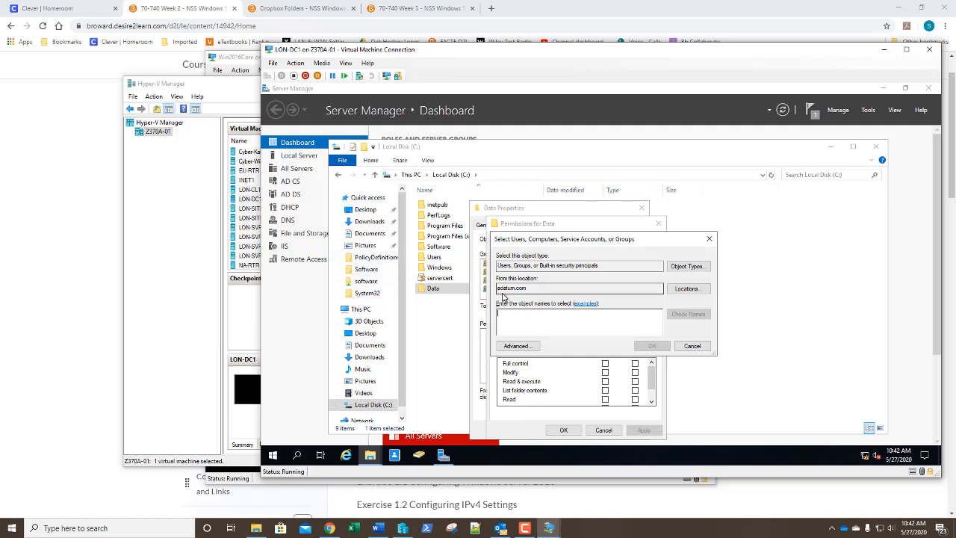
pyautogui.write('twilliams')
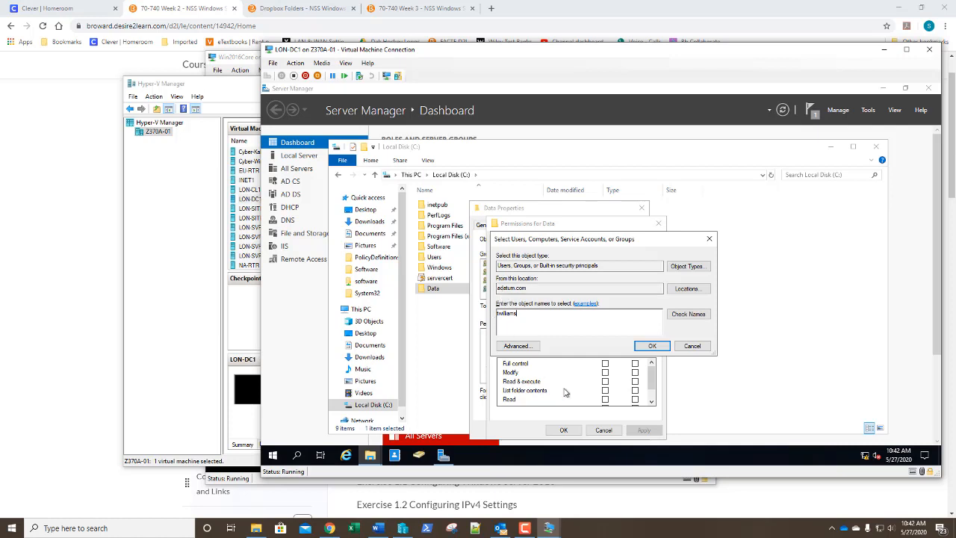
pyautogui.click(651, 347)
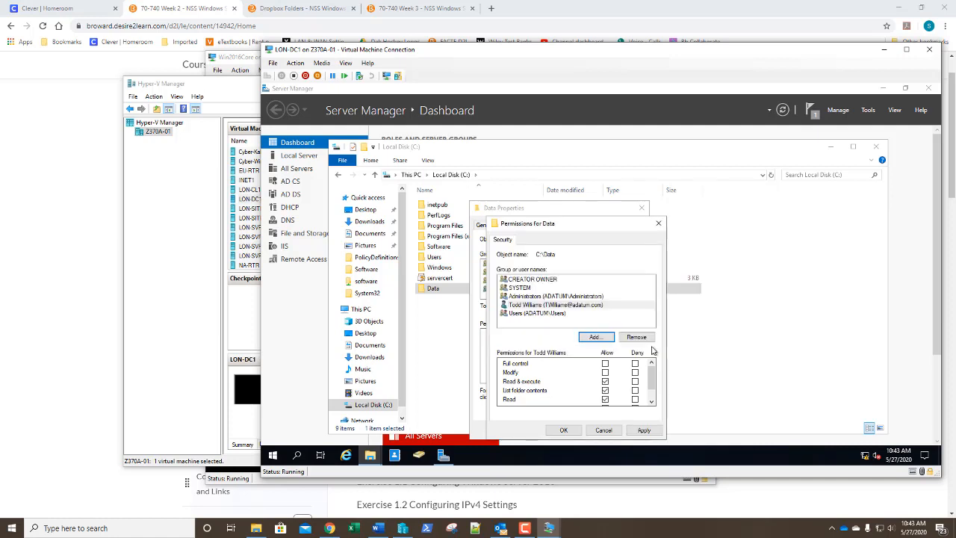
pyautogui.click(605, 364)
pyautogui.click(565, 430)
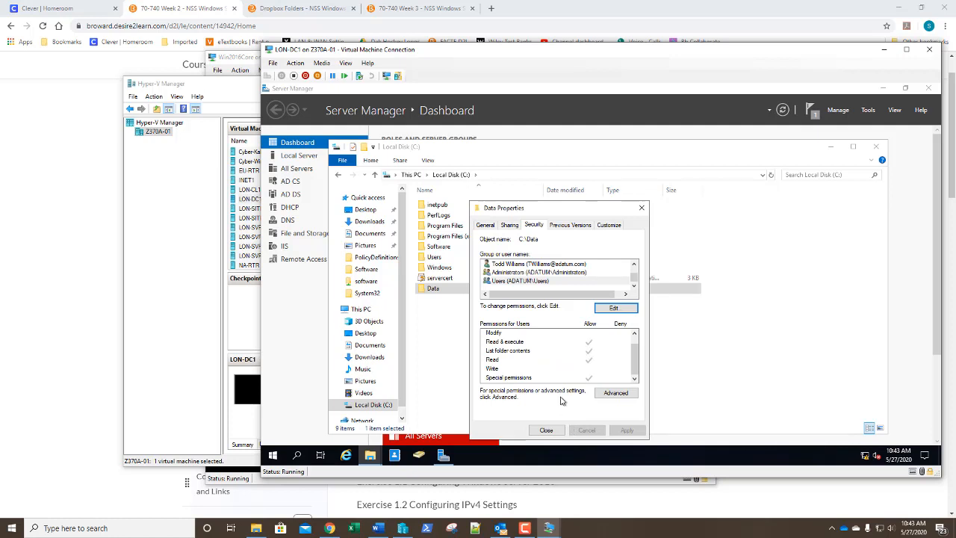
# Step: View the added user's effective access on C:\Data, confirming every permission is allowed, then close the settings
pyautogui.click(616, 393)
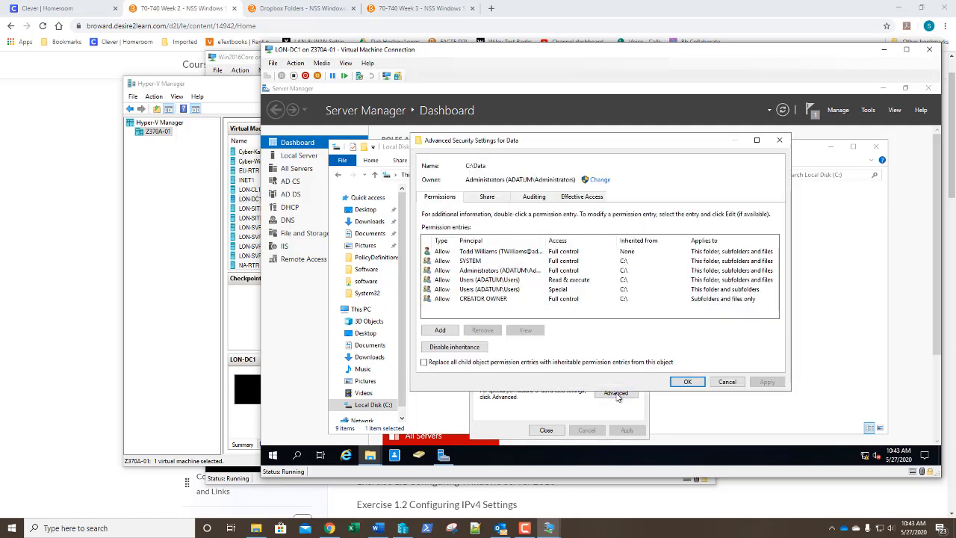
pyautogui.click(581, 197)
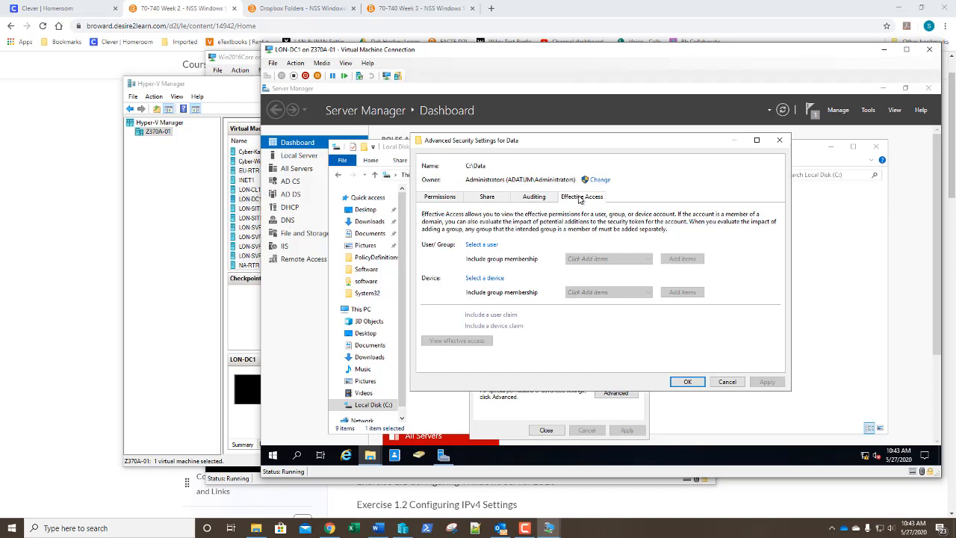
pyautogui.click(481, 244)
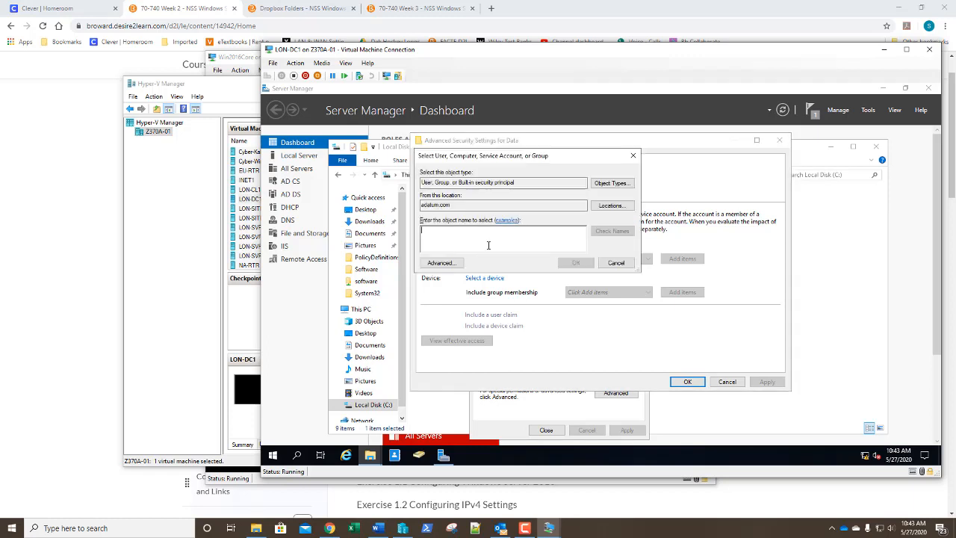
pyautogui.write('twilliams')
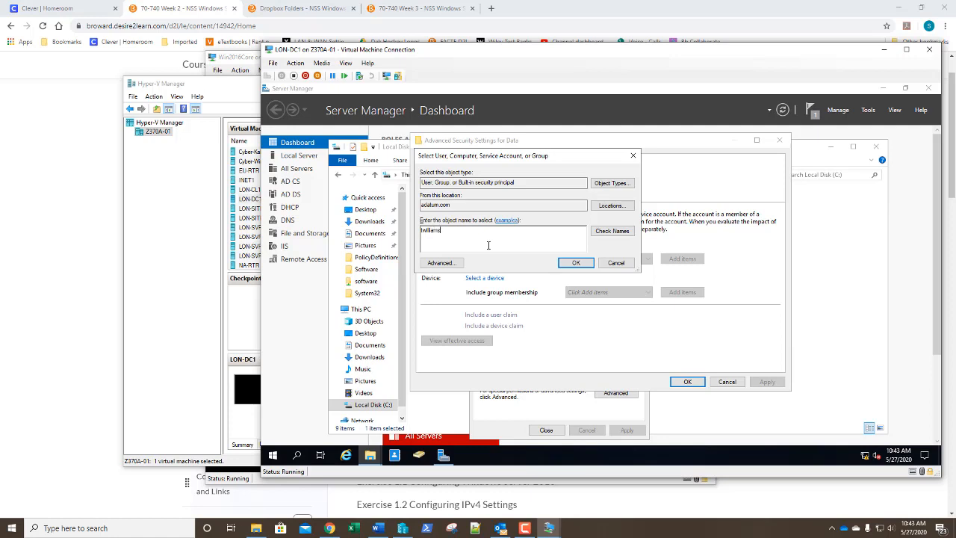
pyautogui.press('Return')
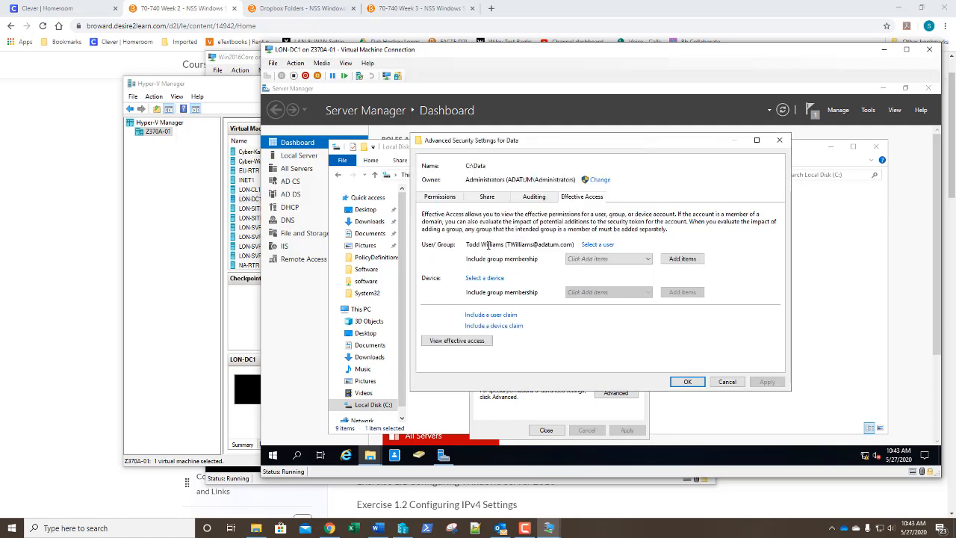
pyautogui.click(457, 343)
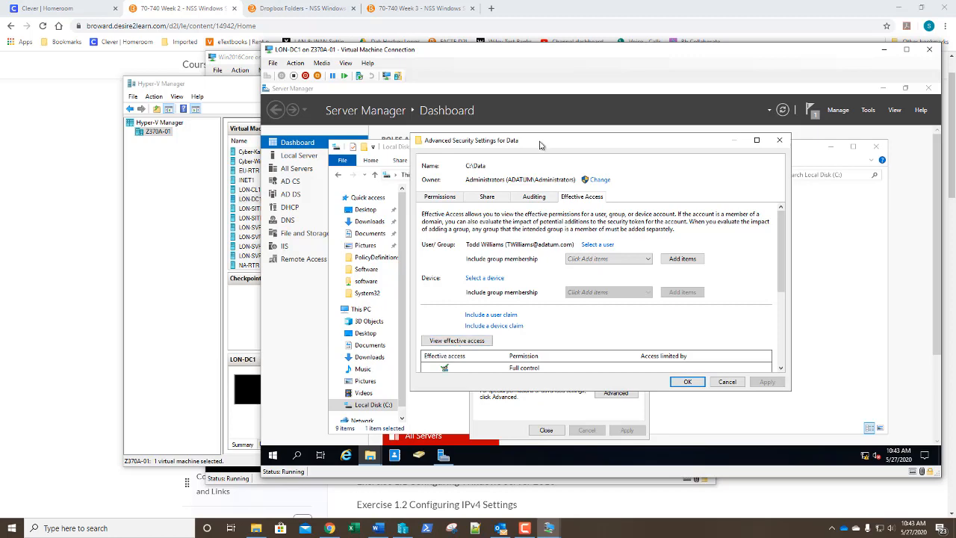
pyautogui.moveTo(549, 134); pyautogui.dragTo(551, 99)
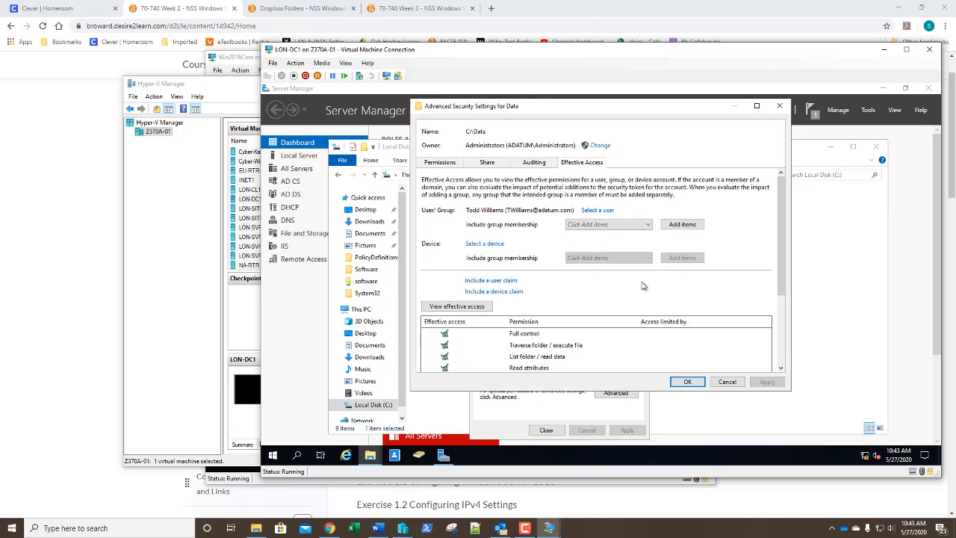
pyautogui.moveTo(781, 224); pyautogui.dragTo(784, 330)
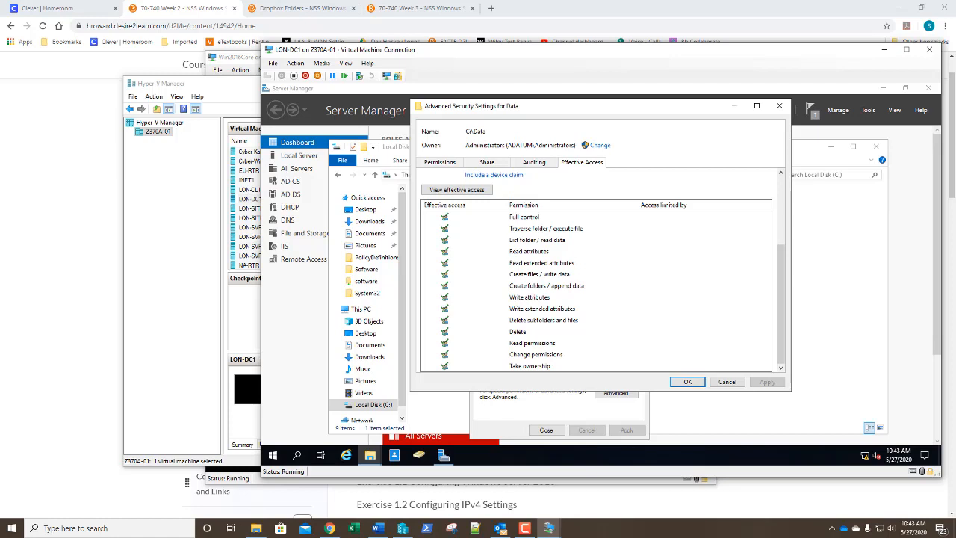
pyautogui.click(686, 383)
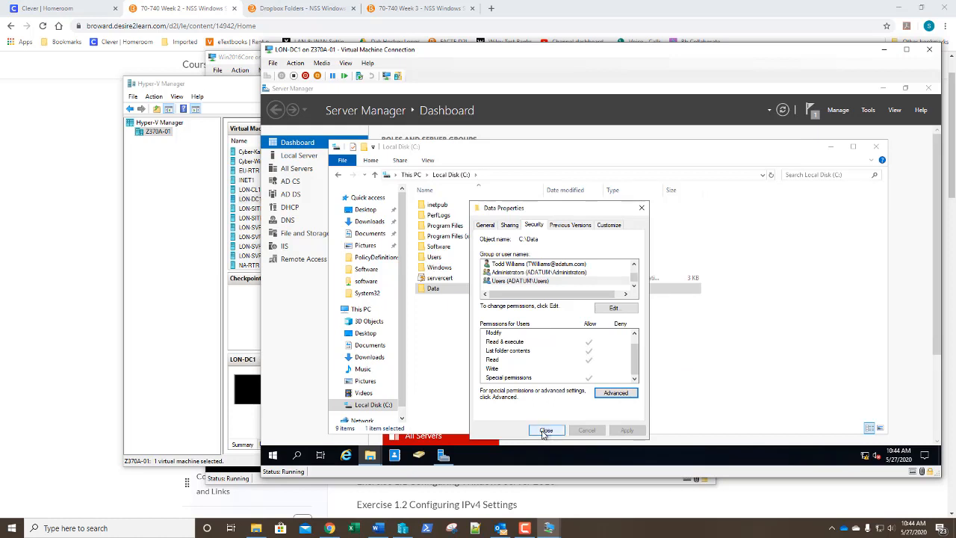
# Step: Close Data Properties and File Explorer, then open Server Manager's Tools menu
pyautogui.click(544, 431)
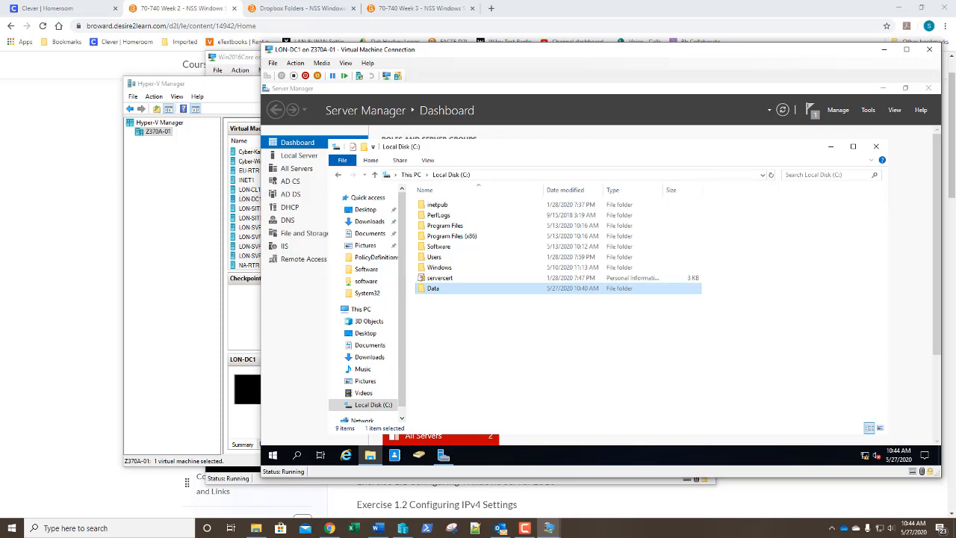
pyautogui.click(876, 149)
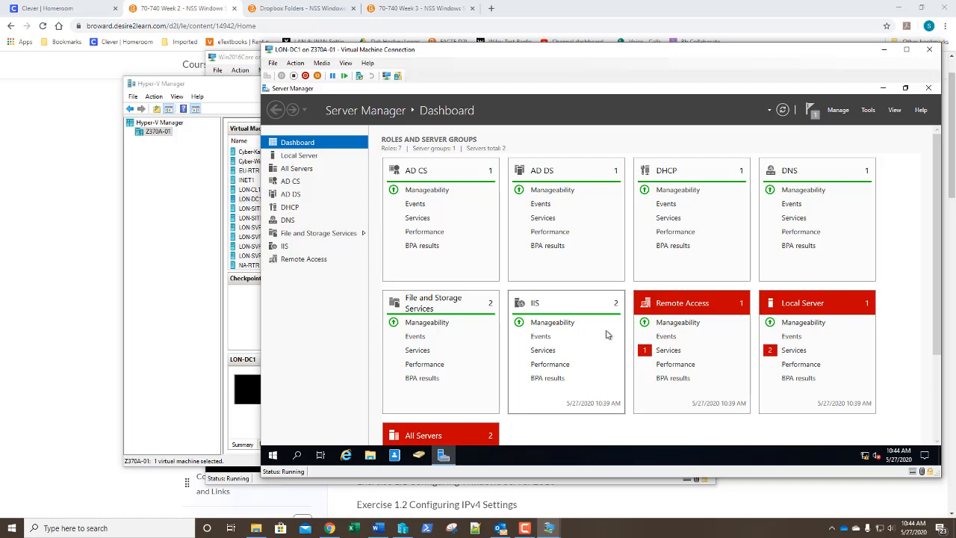
pyautogui.click(867, 112)
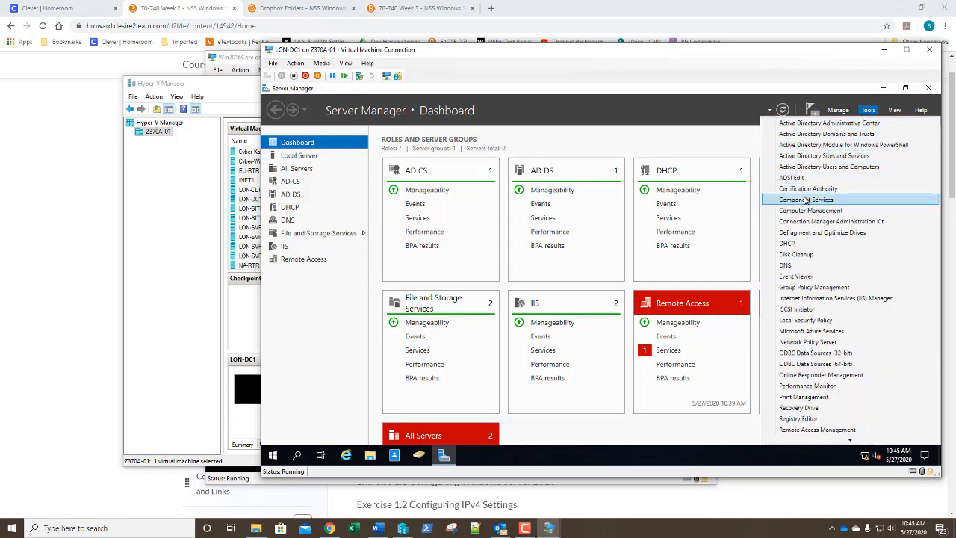
# Step: Launch Disk Management from the Start shortcuts and enlarge it to show Disk 0's Recovery, EFI and C: partitions
pyautogui.rightClick(265, 461)
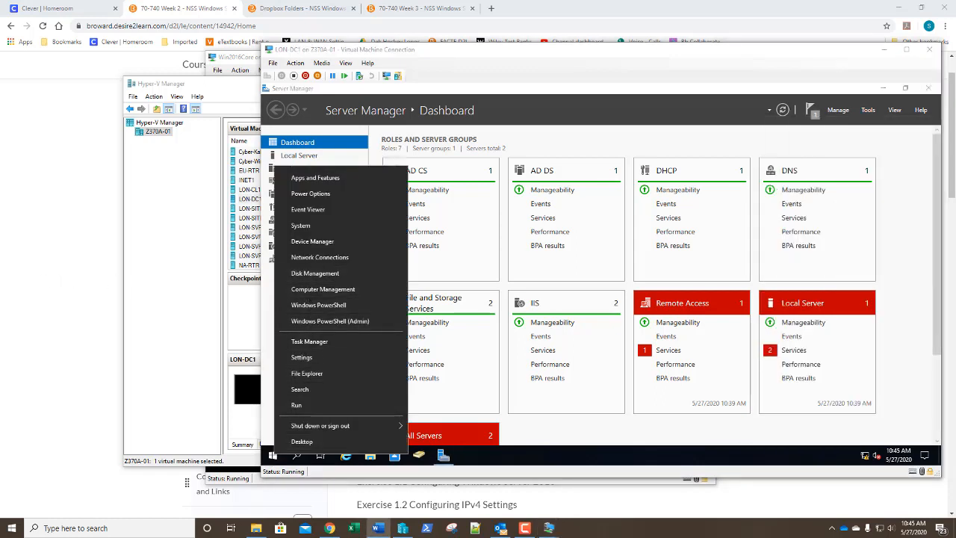
pyautogui.click(317, 274)
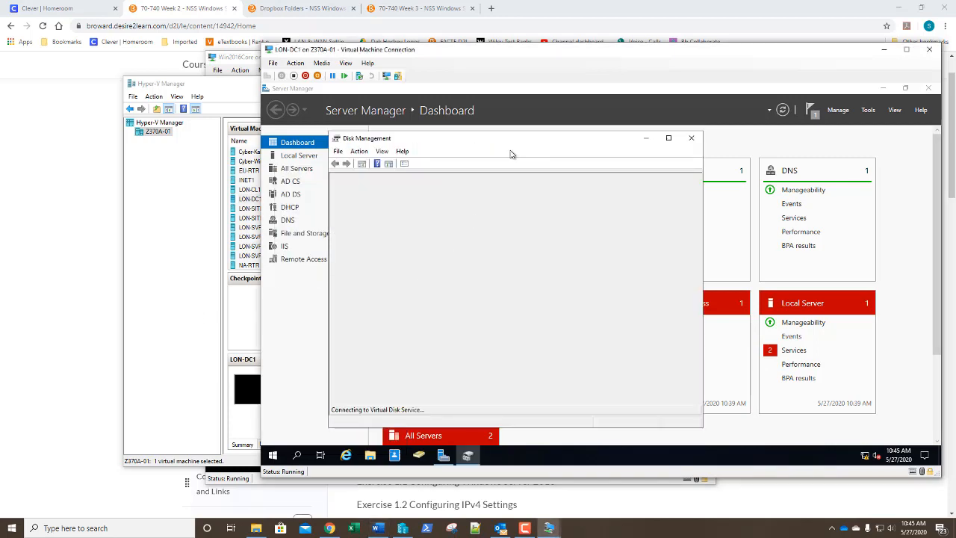
pyautogui.moveTo(513, 132); pyautogui.dragTo(515, 82)
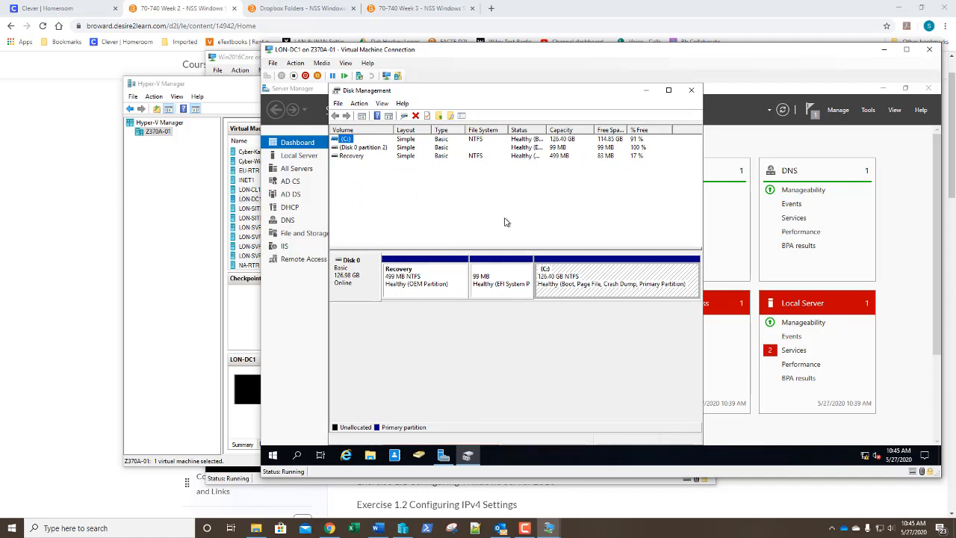
pyautogui.click(416, 216)
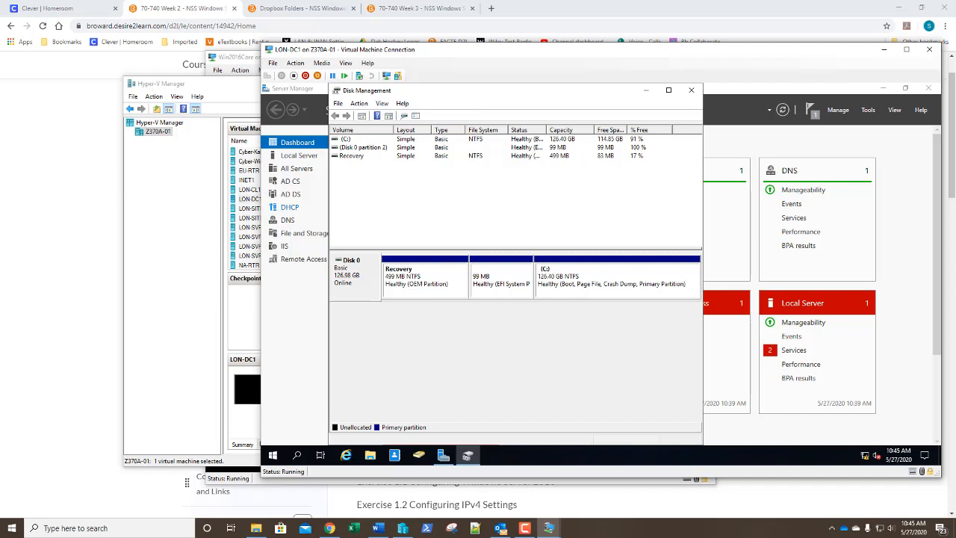
pyautogui.click(359, 103)
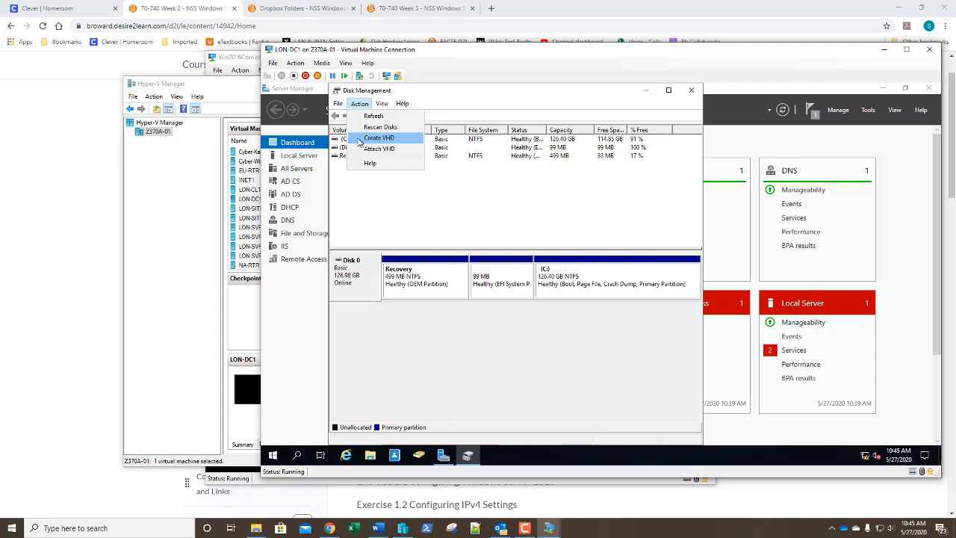
# Step: Start a new virtual hard disk named VDisk.vhdx with a size of 5 GB
pyautogui.click(359, 139)
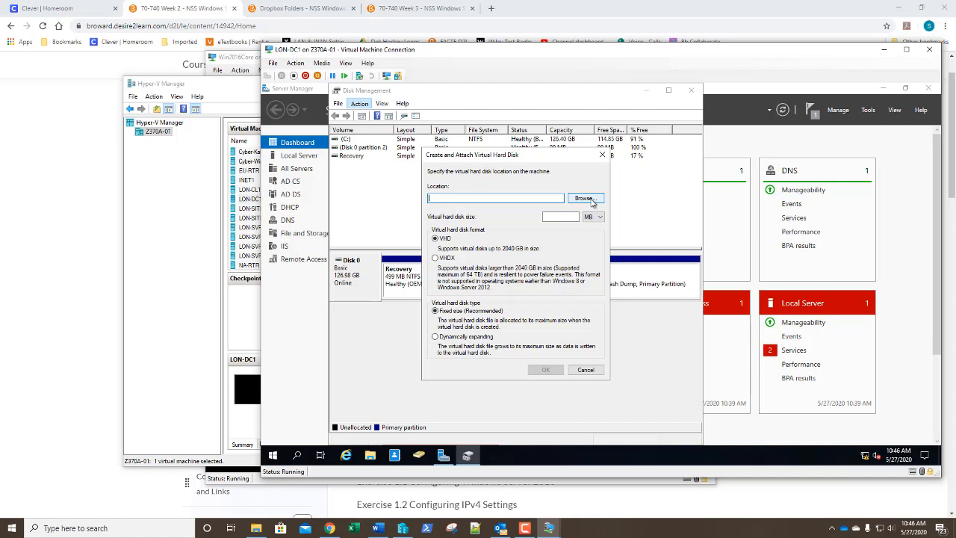
pyautogui.click(591, 202)
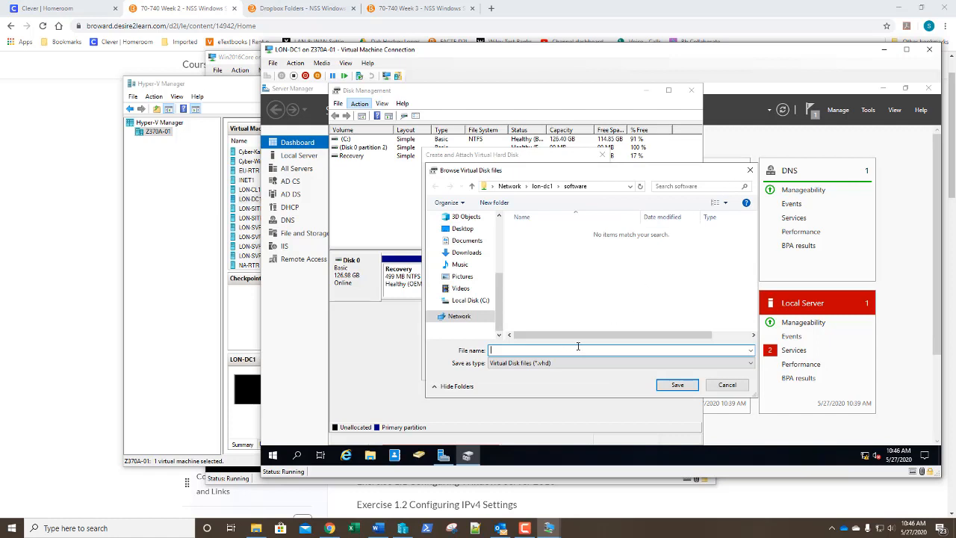
pyautogui.write('VDisk.vhdx')
pyautogui.click(594, 363)
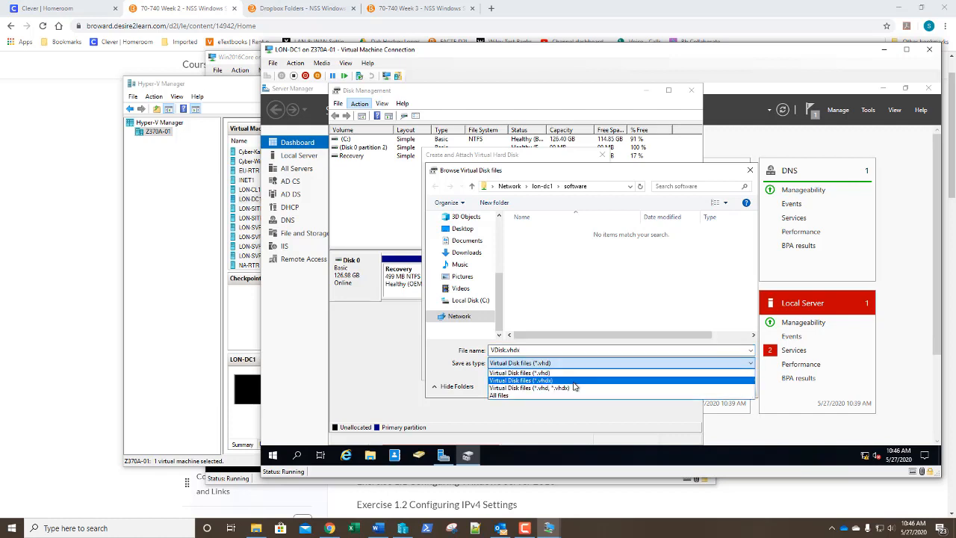
pyautogui.click(571, 380)
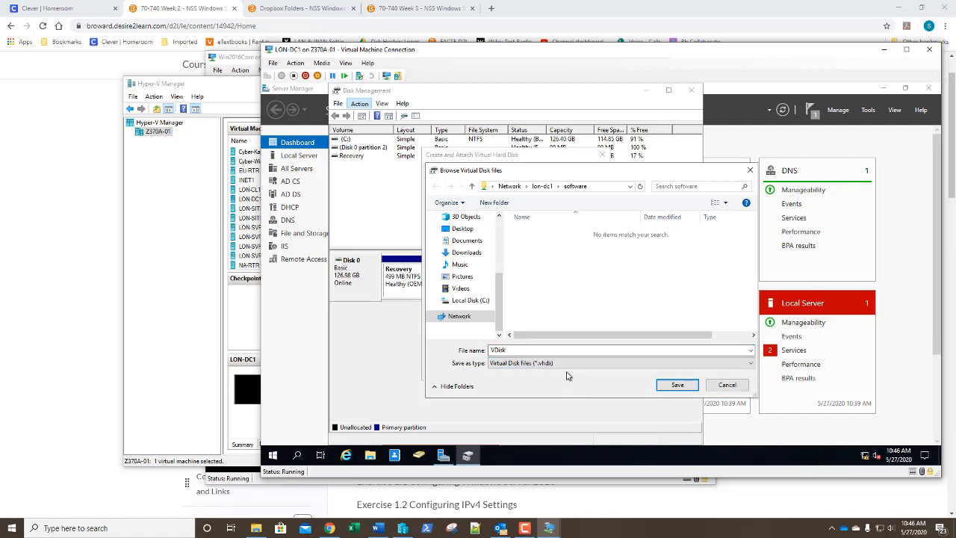
pyautogui.click(677, 385)
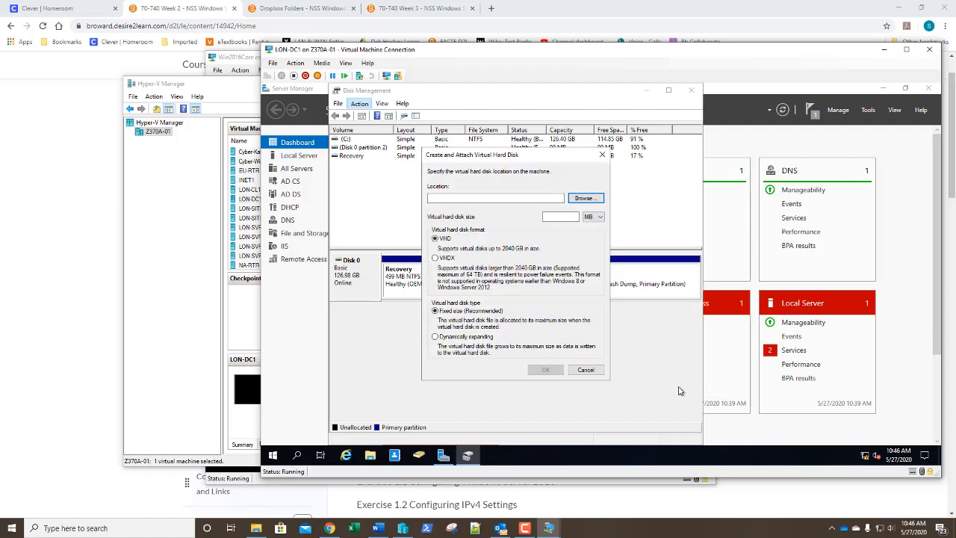
pyautogui.click(594, 219)
pyautogui.click(592, 231)
pyautogui.click(563, 218)
pyautogui.write('5')
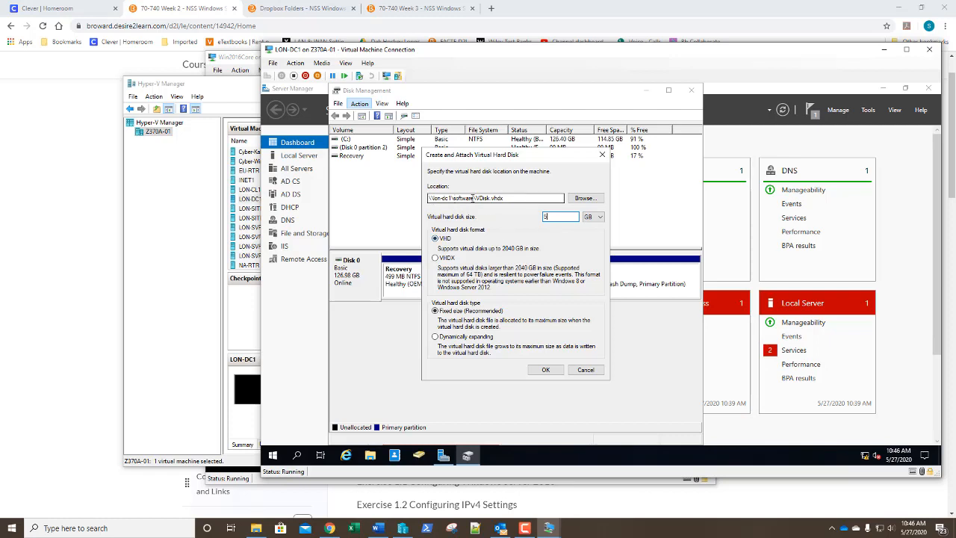
# Step: Save the disk as C:\VDisk.vhdx in VHDX format and create and attach it
pyautogui.click(584, 199)
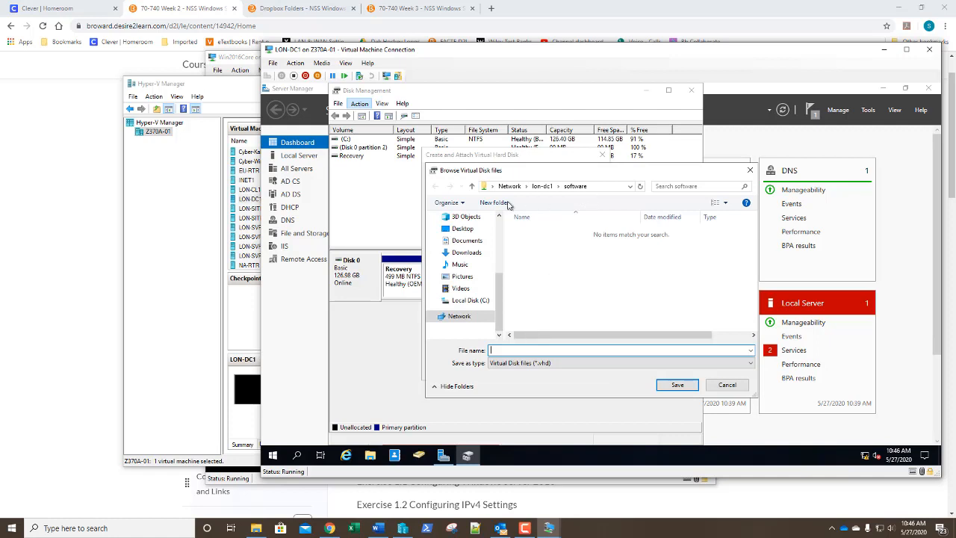
pyautogui.click(472, 300)
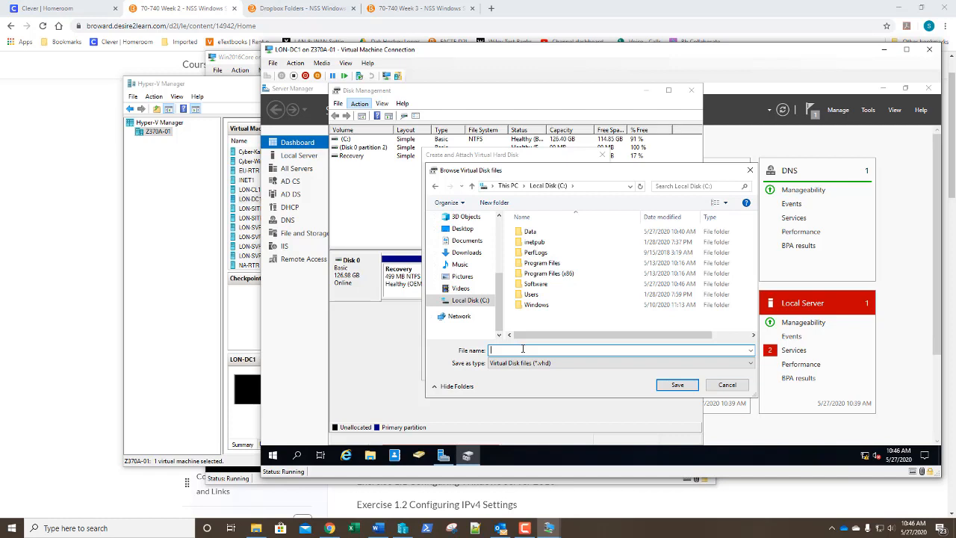
pyautogui.write('VDisk')
pyautogui.click(535, 363)
pyautogui.click(533, 380)
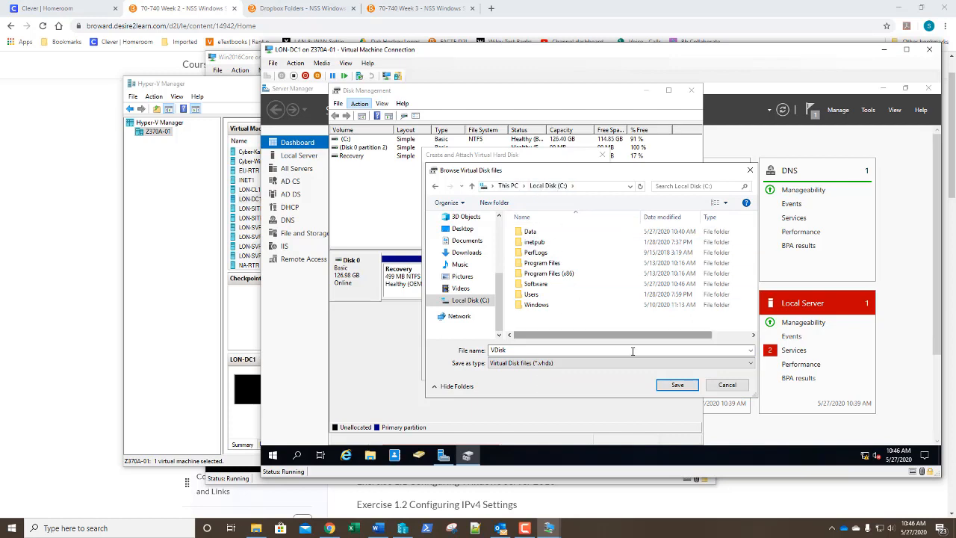
pyautogui.click(676, 386)
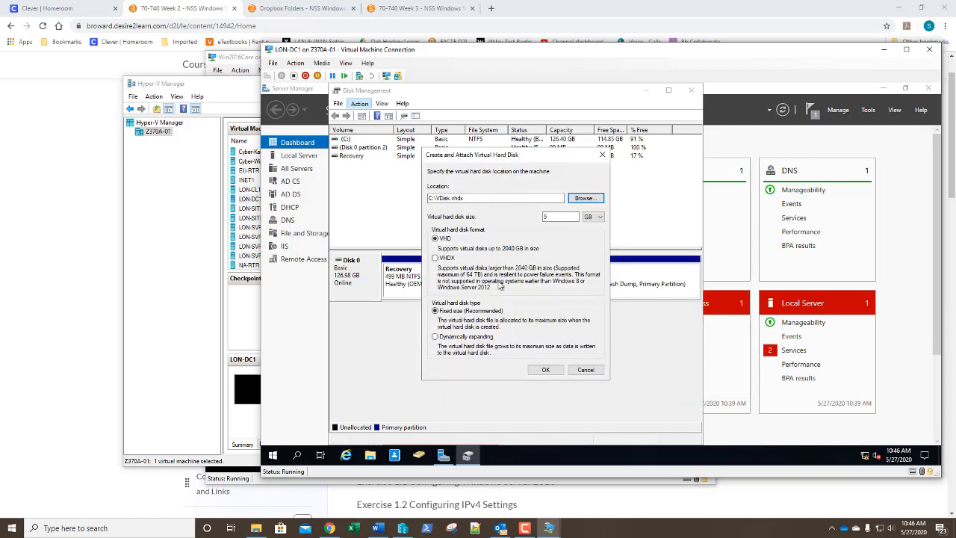
pyautogui.click(448, 259)
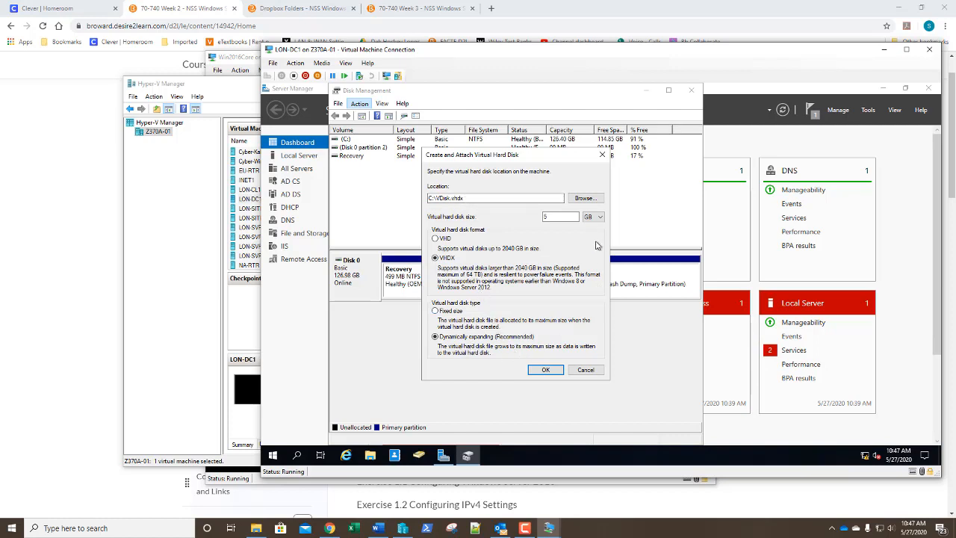
pyautogui.click(545, 370)
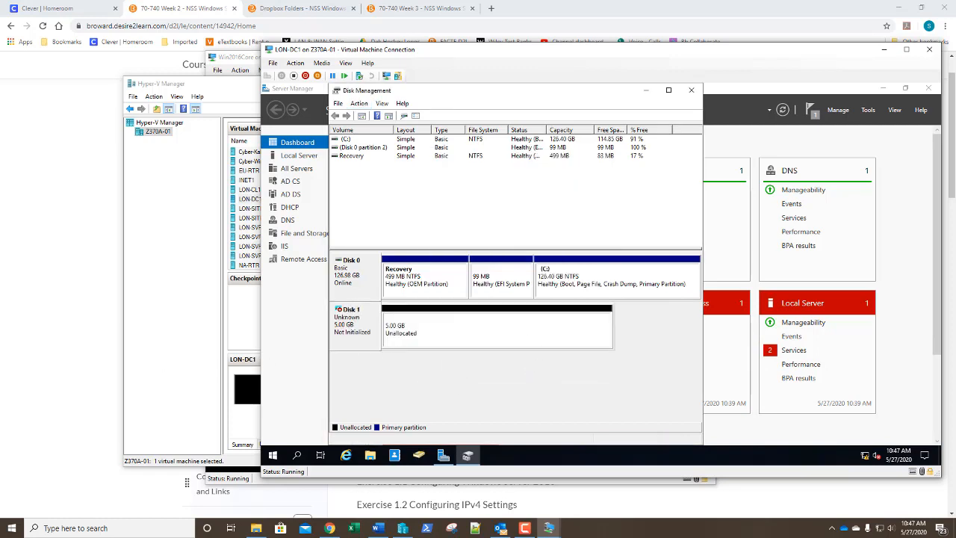
# Step: Initialize Disk 1 with the GPT partition style
pyautogui.rightClick(358, 334)
pyautogui.click(378, 340)
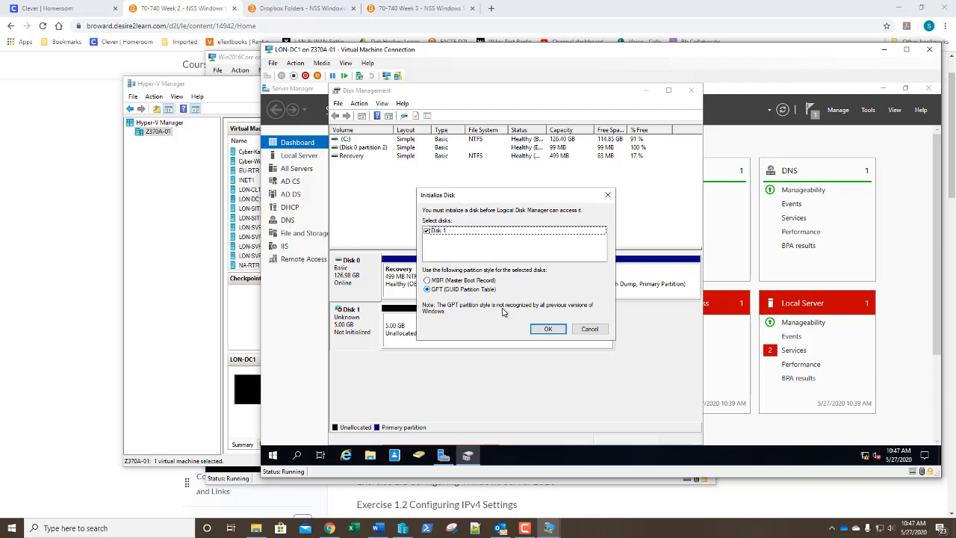
pyautogui.click(549, 330)
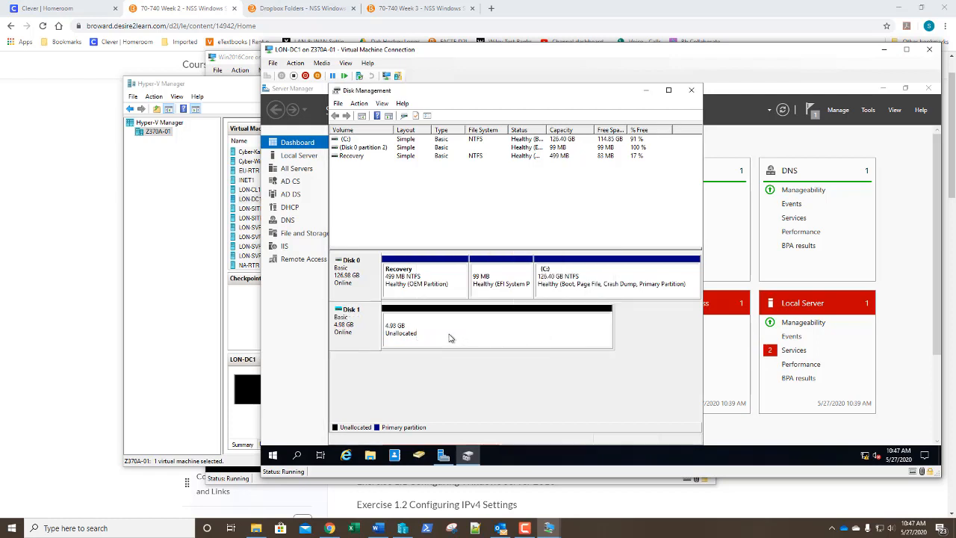
# Step: Create a 5102 MB NTFS simple volume on Disk 1 as drive D: labelled VDisk
pyautogui.rightClick(449, 338)
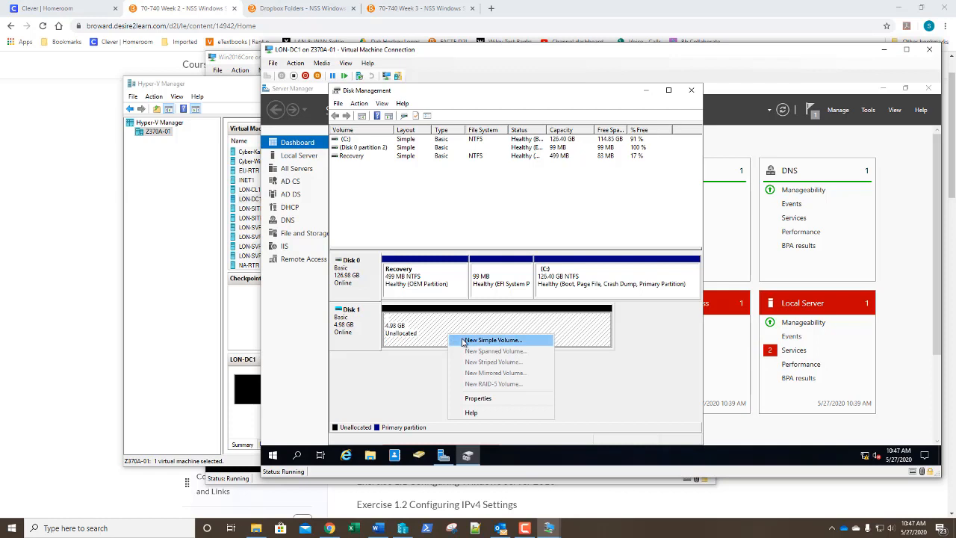
pyautogui.click(463, 342)
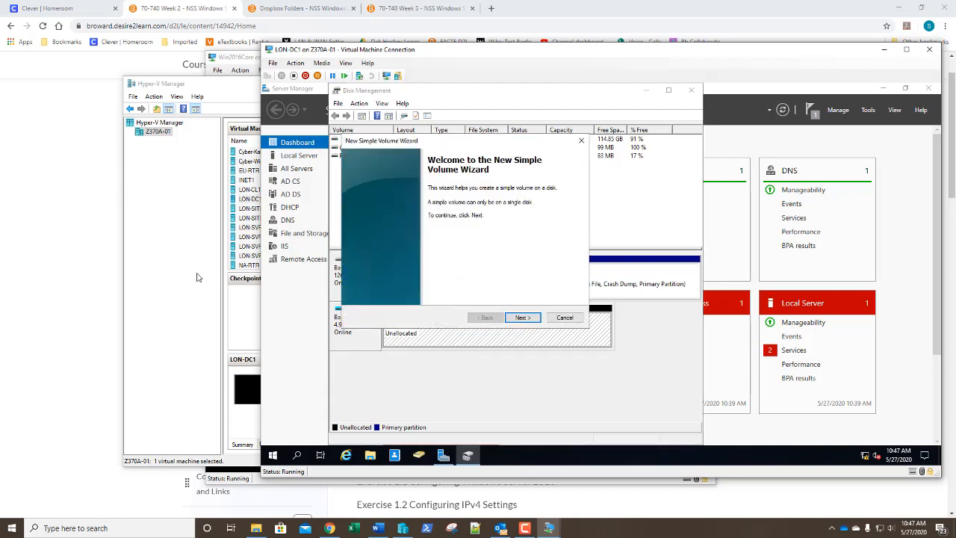
pyautogui.click(520, 319)
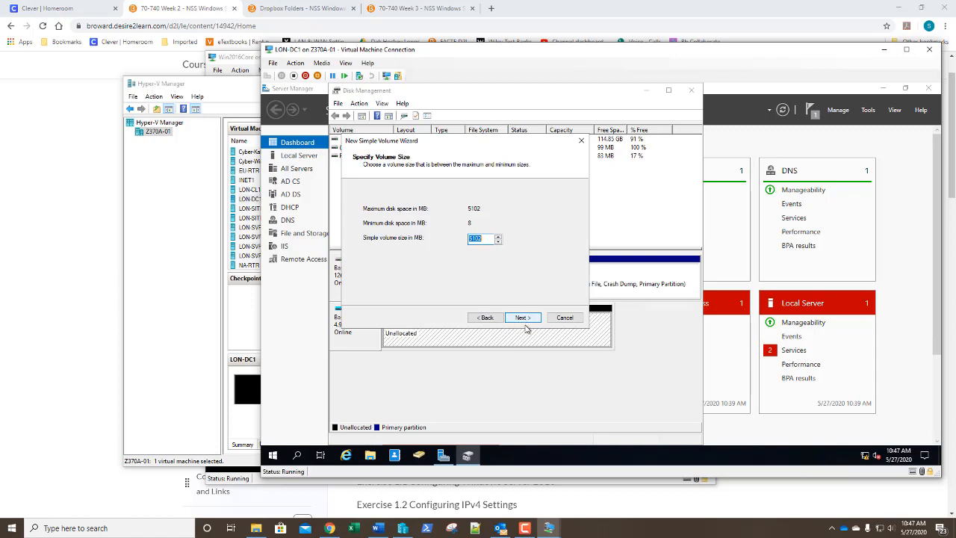
pyautogui.click(522, 320)
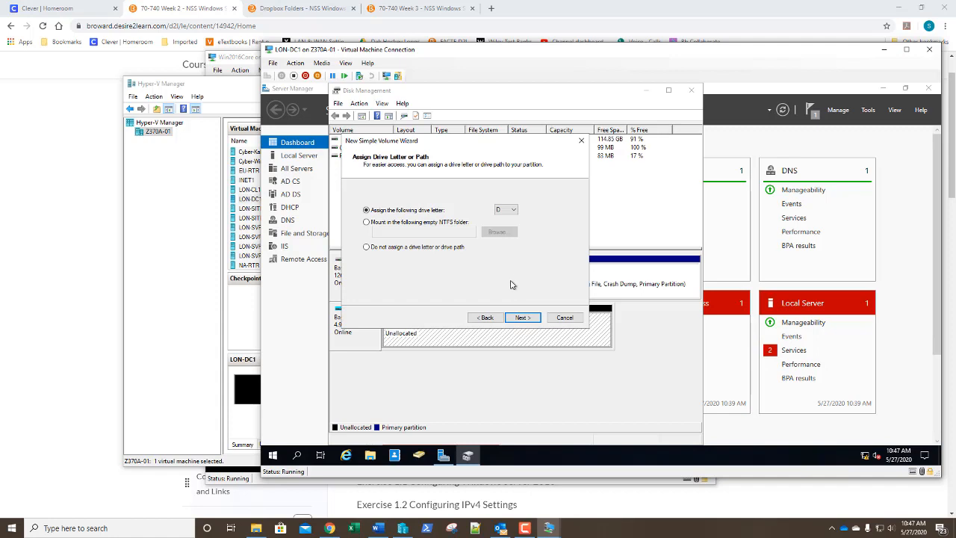
pyautogui.click(522, 318)
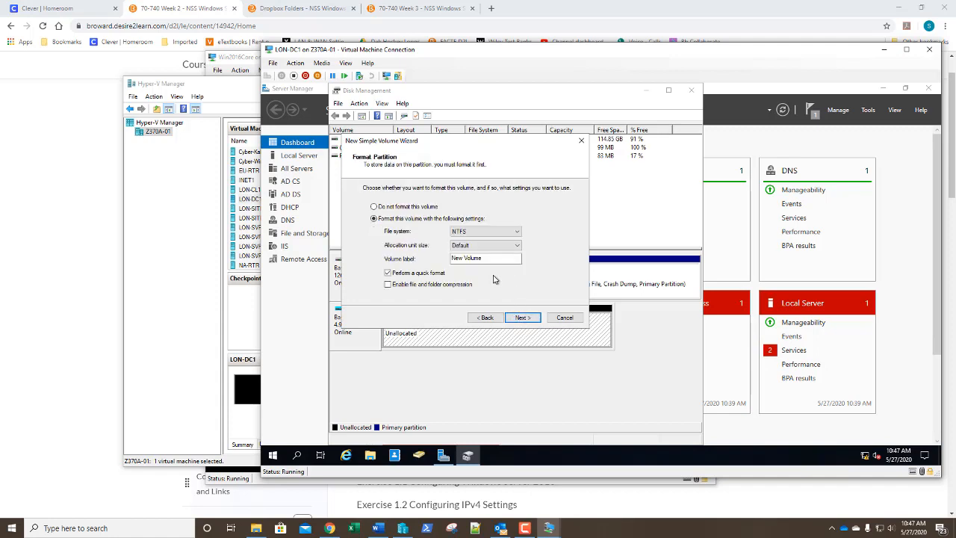
pyautogui.moveTo(494, 257); pyautogui.dragTo(448, 259)
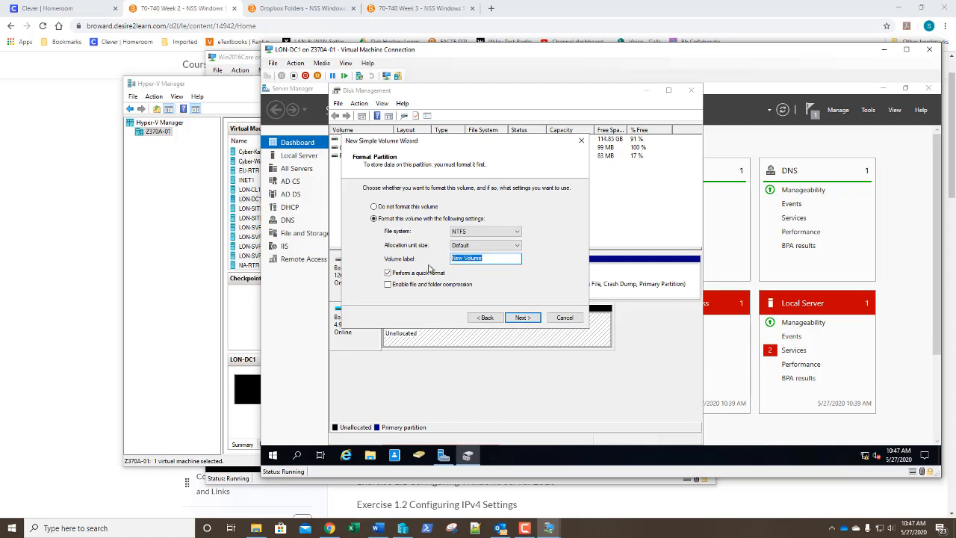
pyautogui.write('VDisk')
pyautogui.click(523, 317)
pyautogui.click(521, 319)
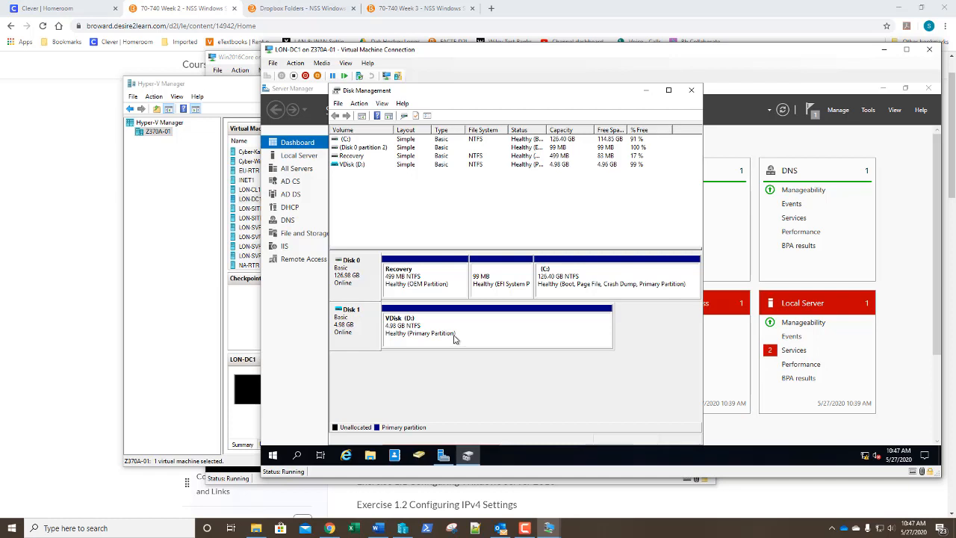
pyautogui.click(370, 455)
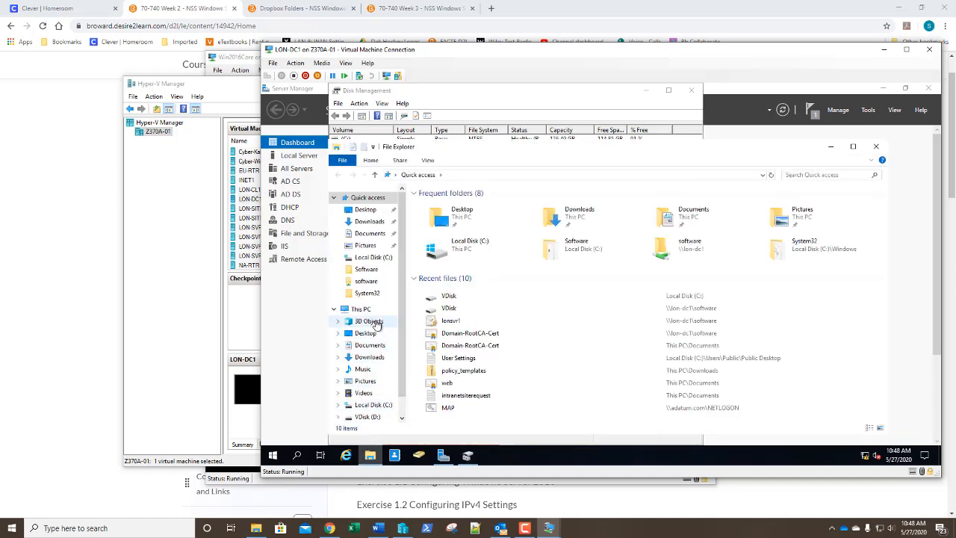
pyautogui.click(362, 309)
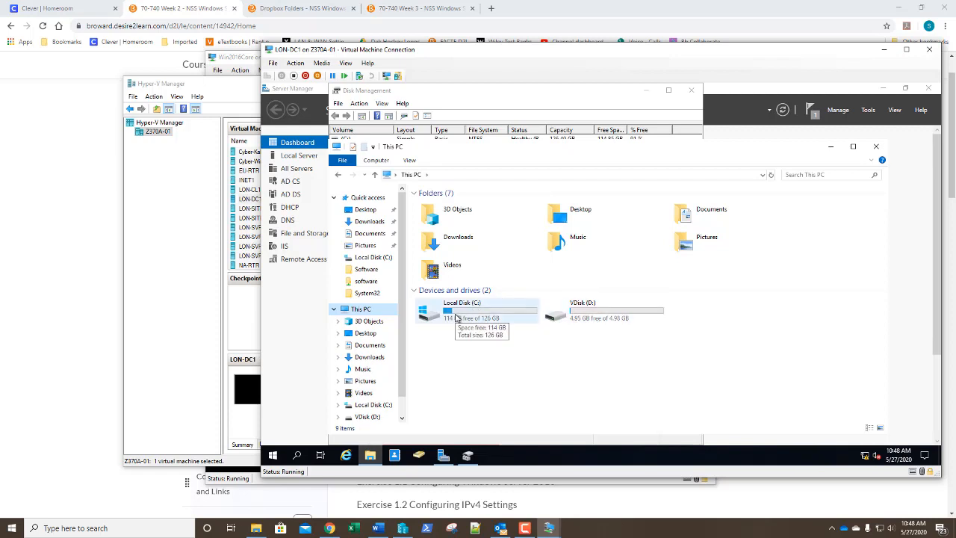
pyautogui.click(875, 147)
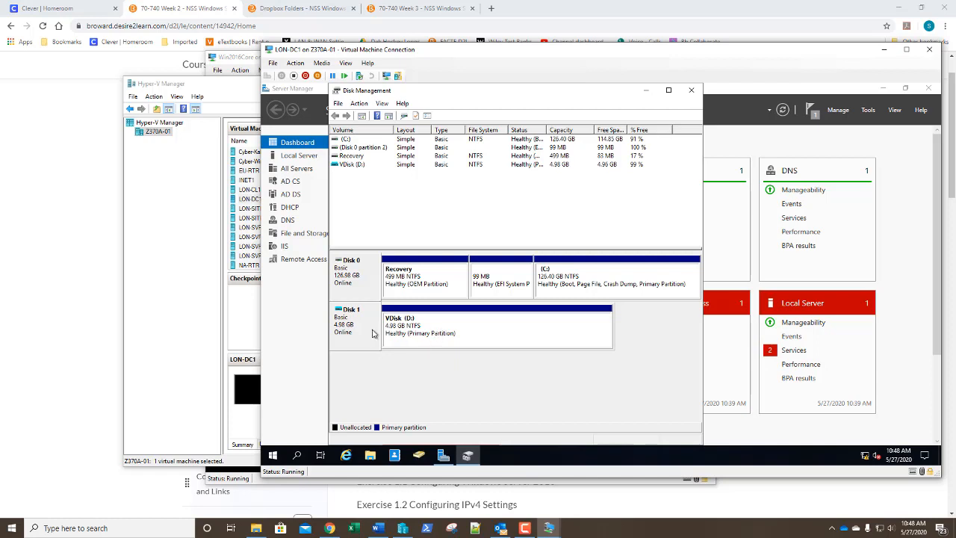
# Step: Detach VDisk.vhdx using Disk 1's Detach VHD command, removing the VDisk (D:) volume
pyautogui.click(359, 104)
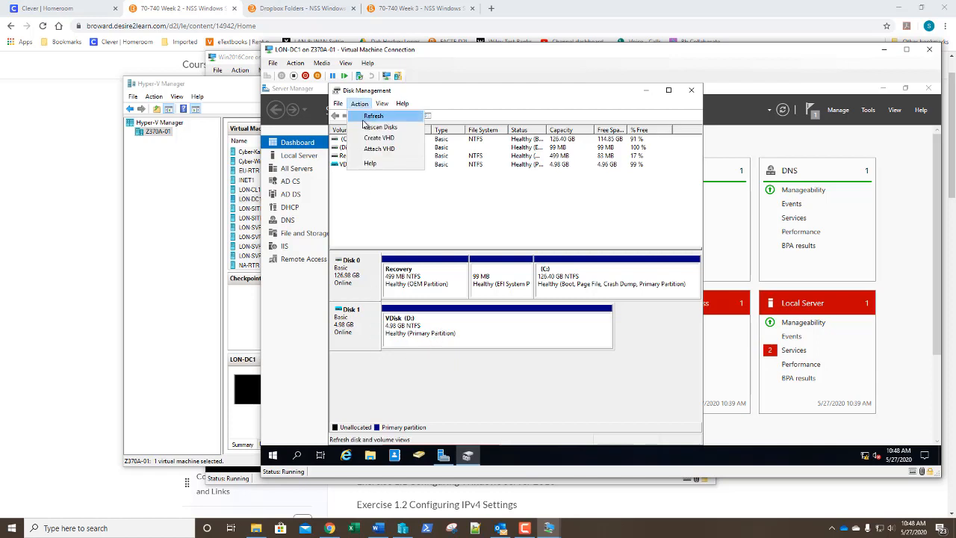
pyautogui.click(373, 326)
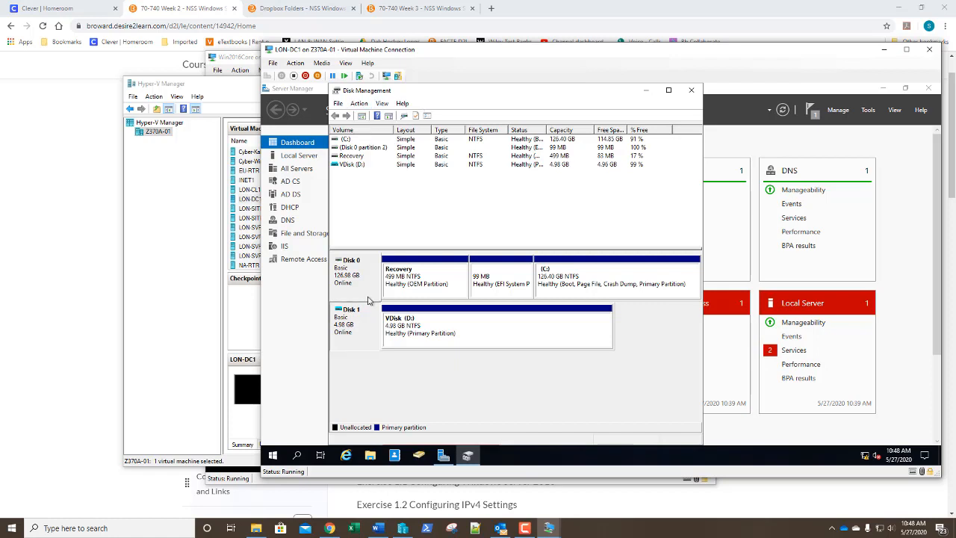
pyautogui.rightClick(367, 326)
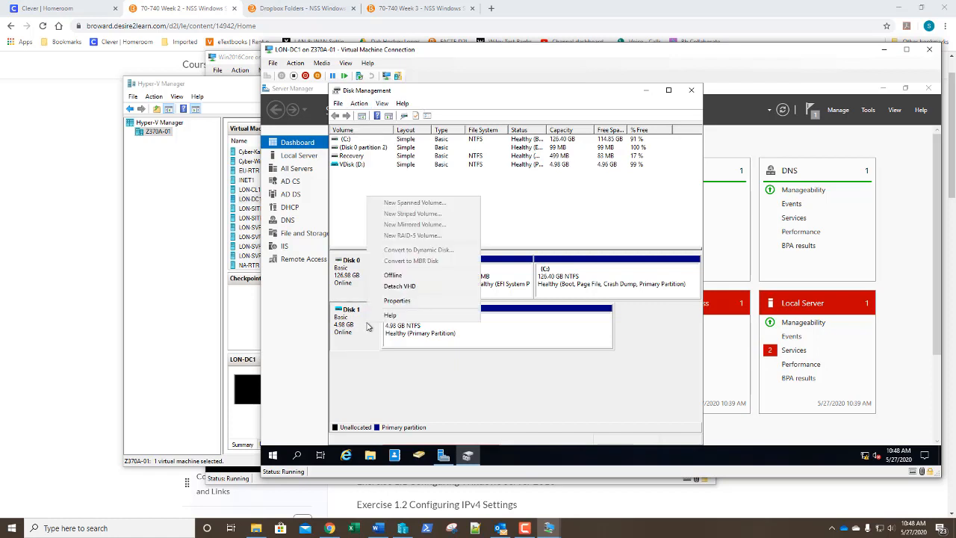
pyautogui.click(399, 286)
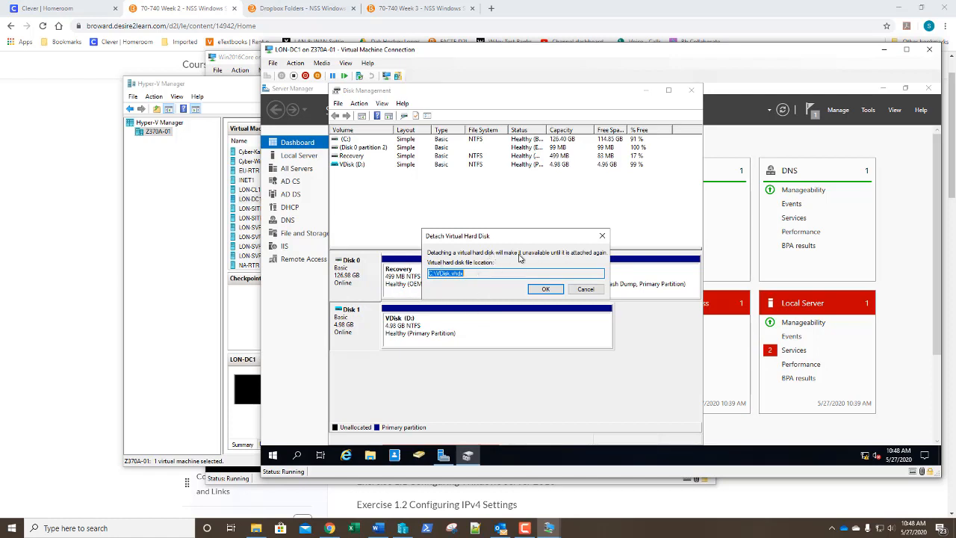
pyautogui.click(545, 290)
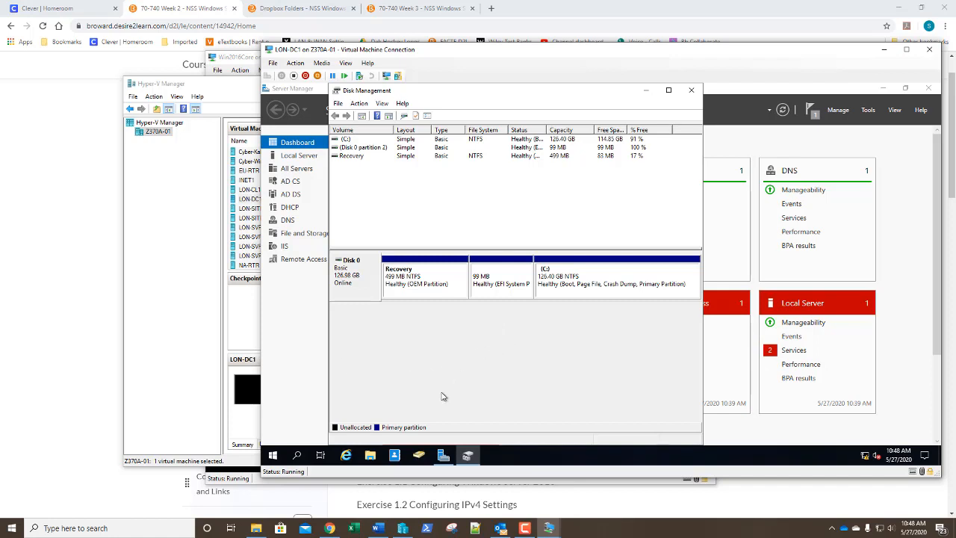
# Step: Delete the VDisk file from Local Disk (C:), then close File Explorer and Disk Management
pyautogui.click(370, 457)
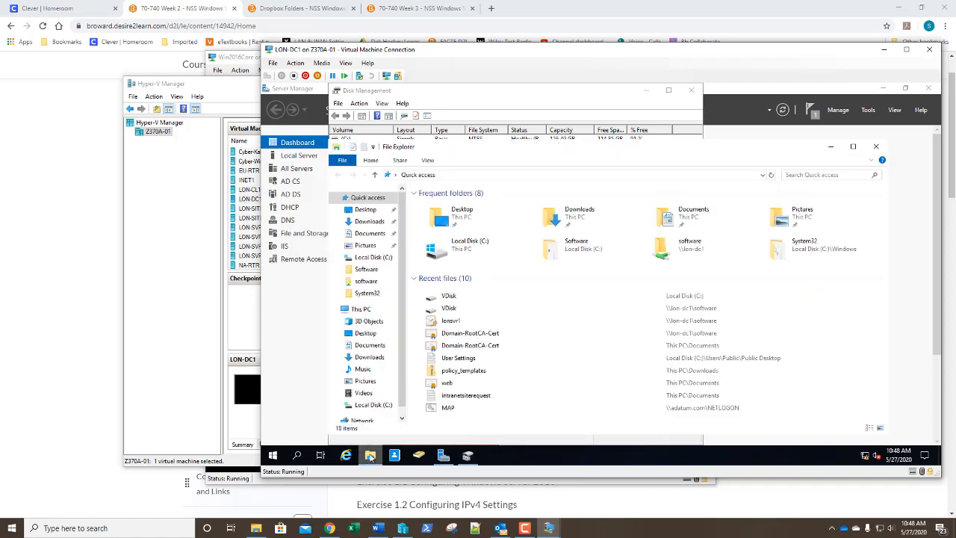
pyautogui.click(373, 405)
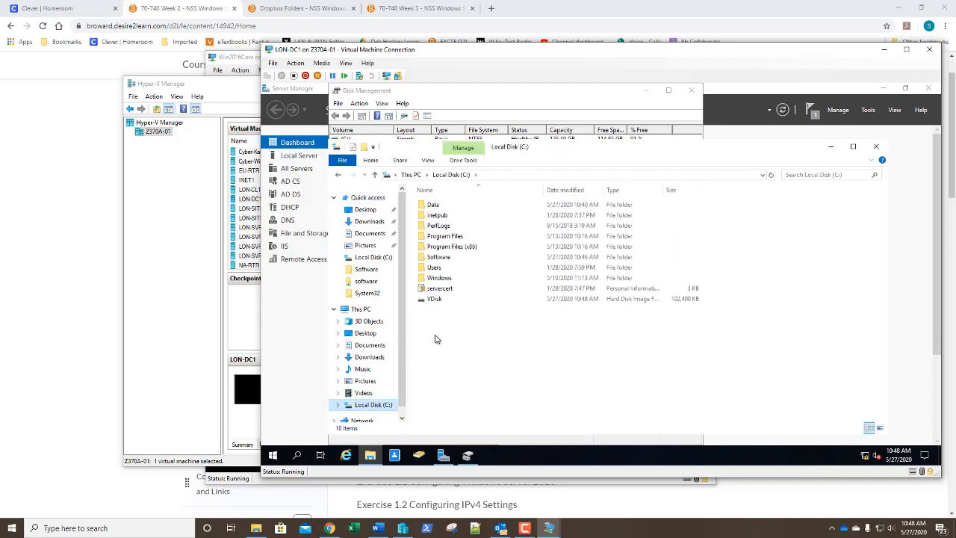
pyautogui.click(440, 300)
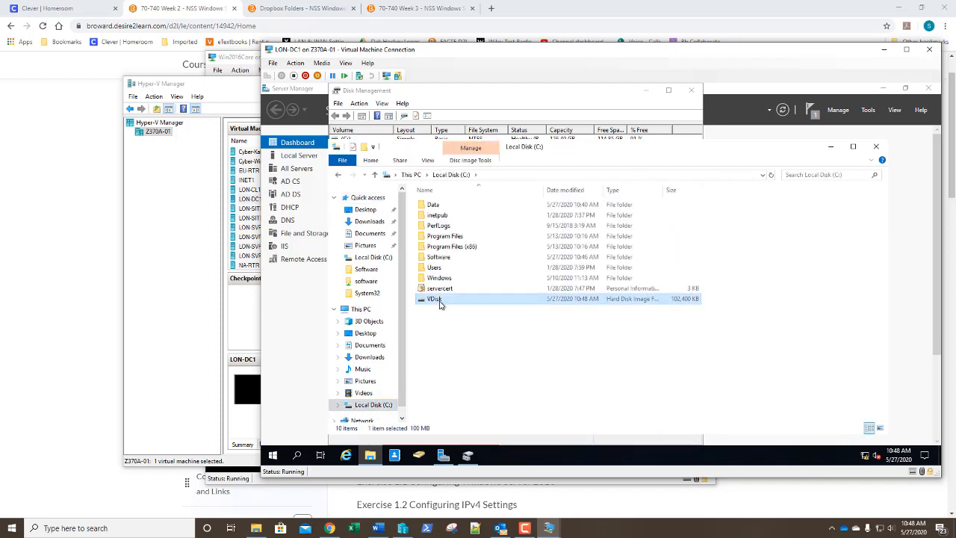
pyautogui.rightClick(440, 303)
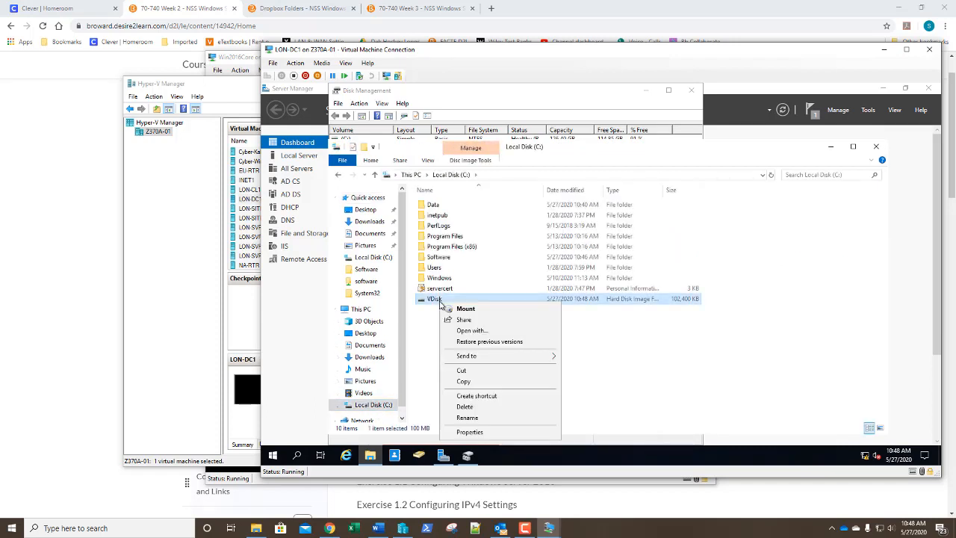
pyautogui.click(462, 406)
pyautogui.click(874, 149)
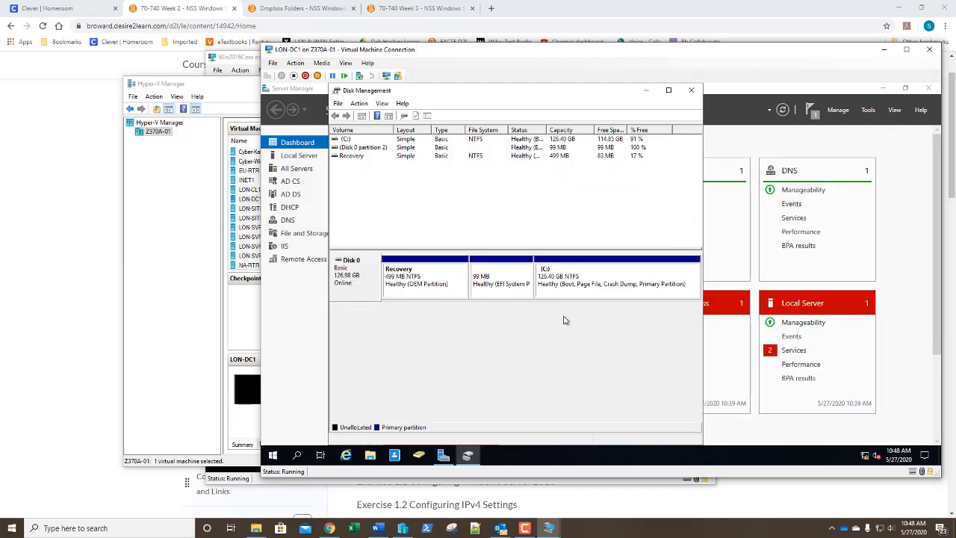
pyautogui.click(692, 91)
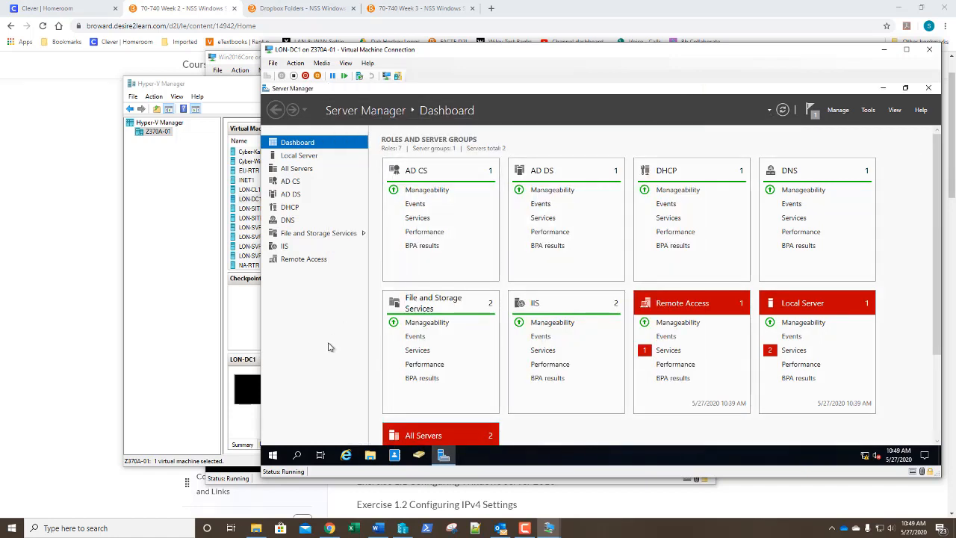